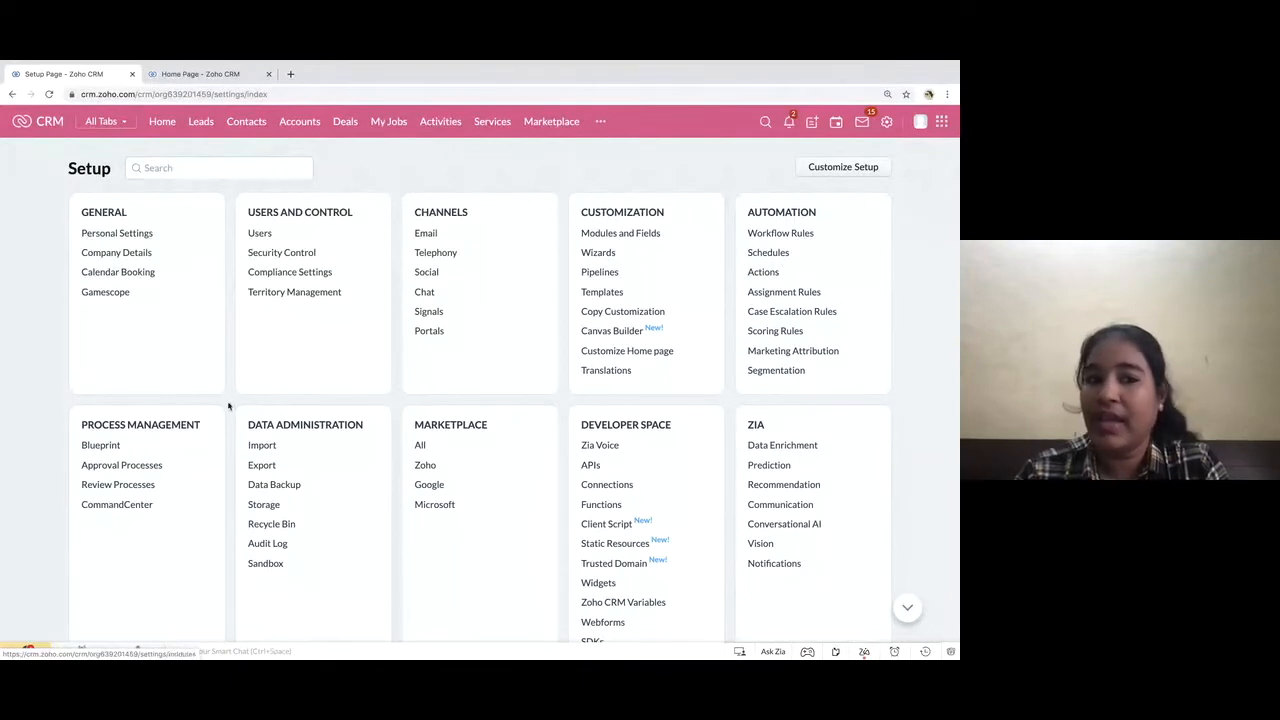
Open the Blueprint settings under Process Management
drag(81, 425, 202, 426)
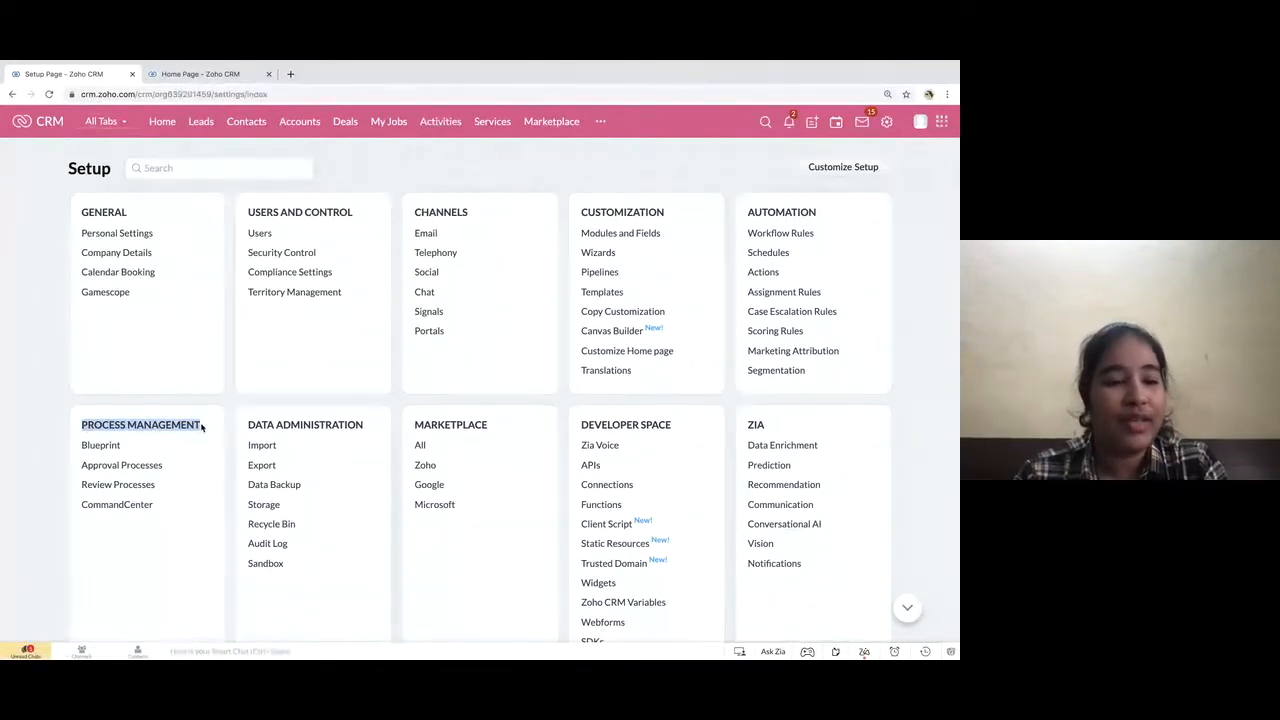
click(75, 449)
drag(75, 449, 131, 451)
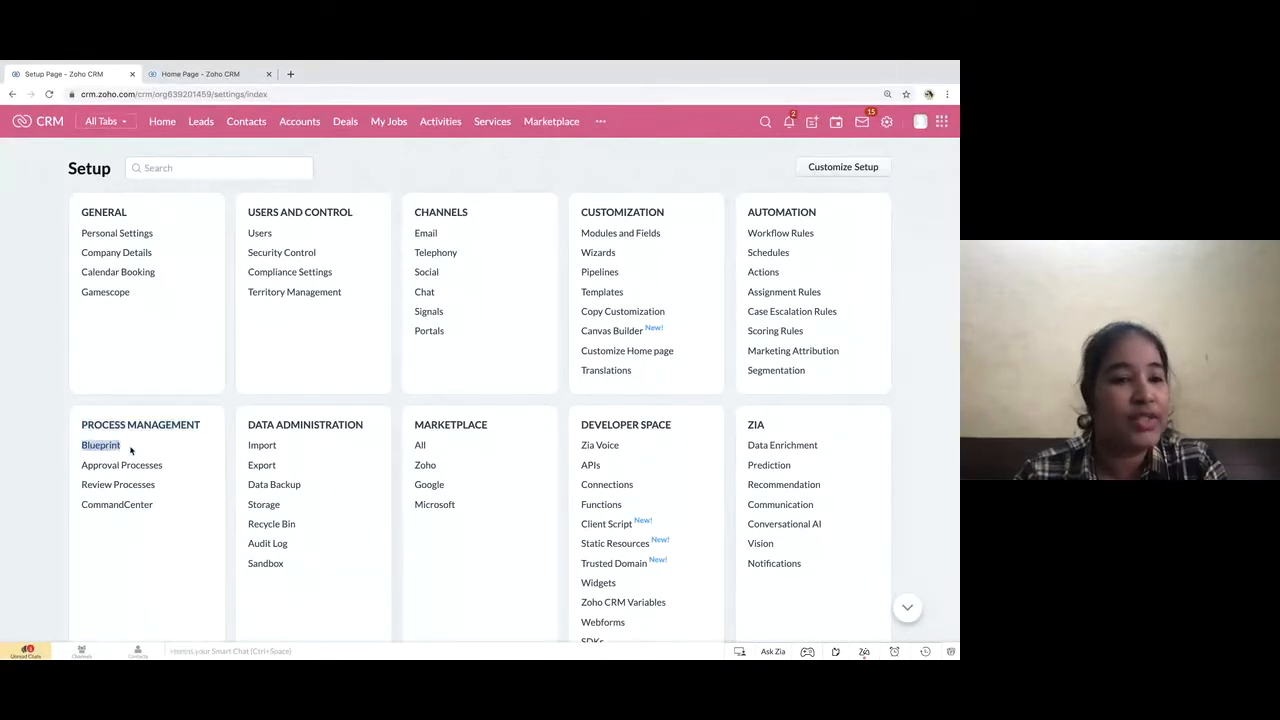
click(108, 449)
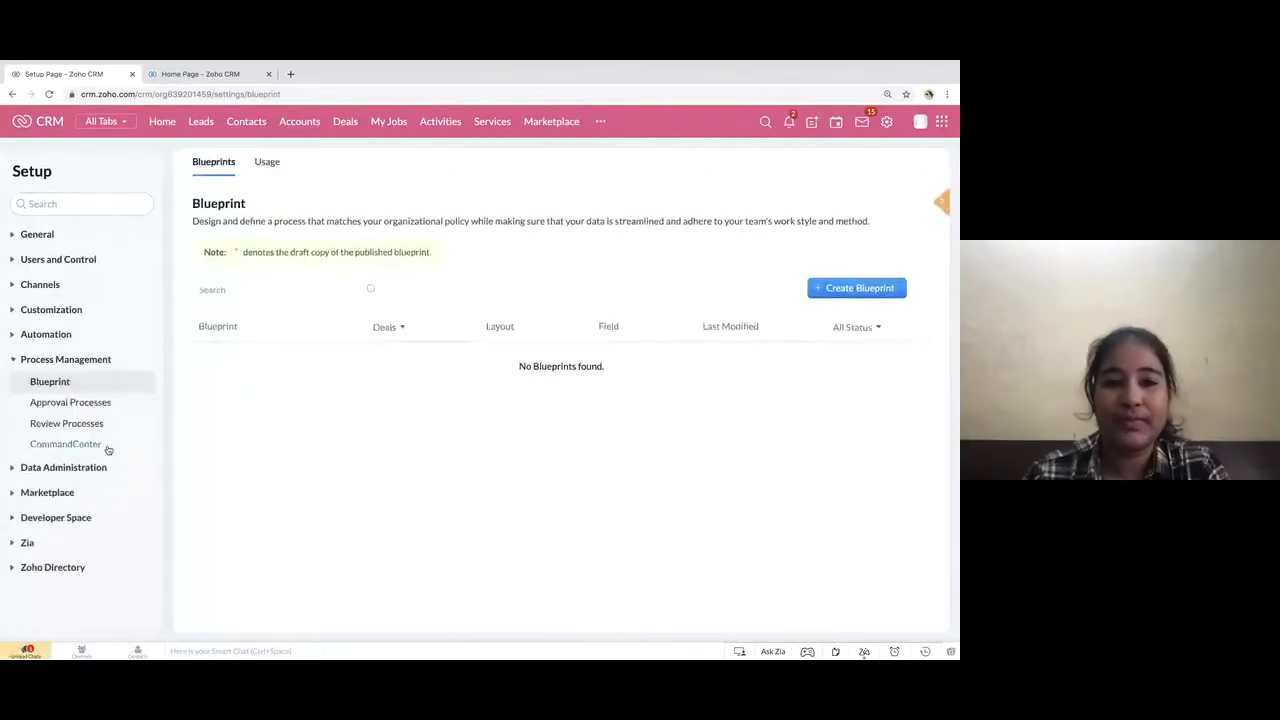
drag(191, 203, 248, 203)
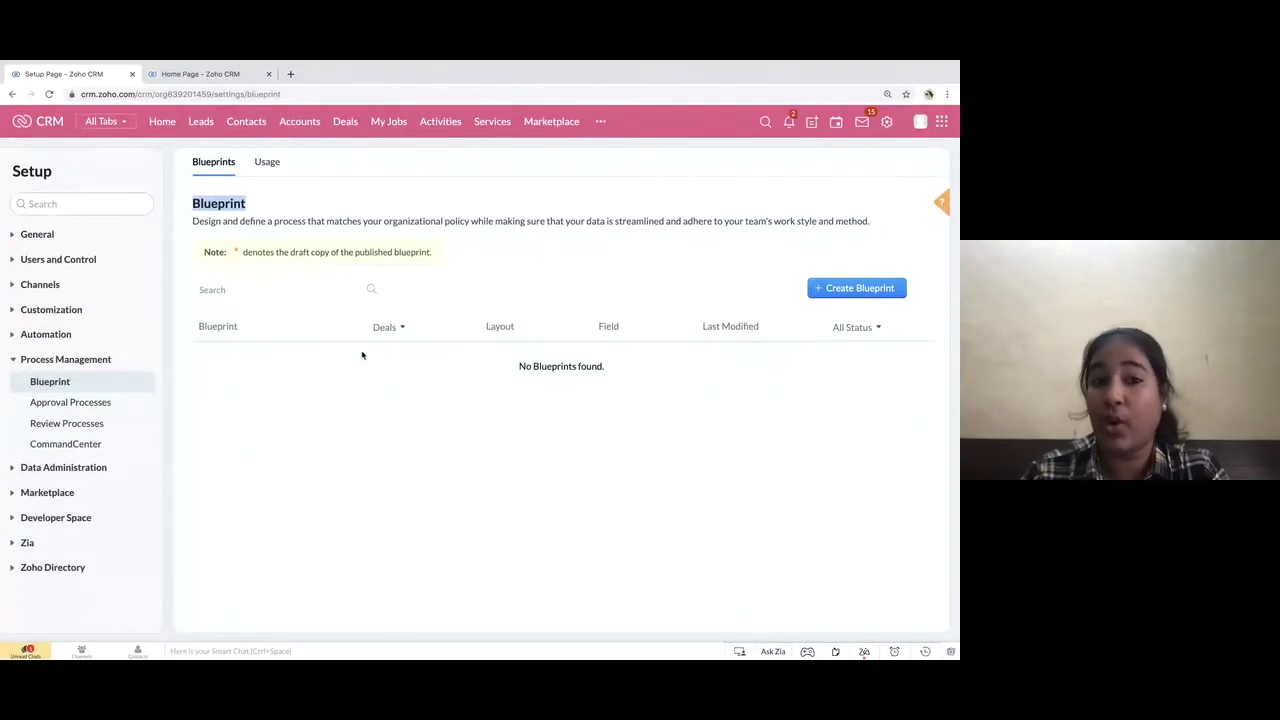
Filter the blueprint list to show blueprints from all modules
click(393, 339)
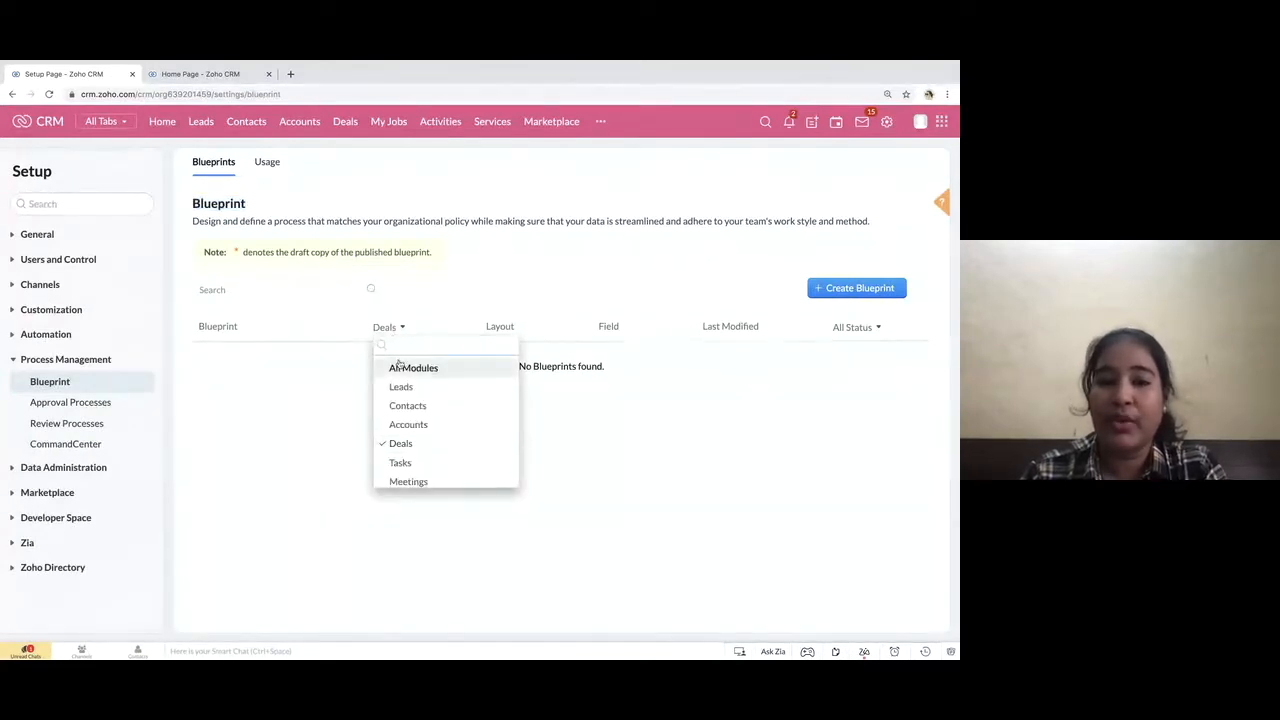
click(396, 365)
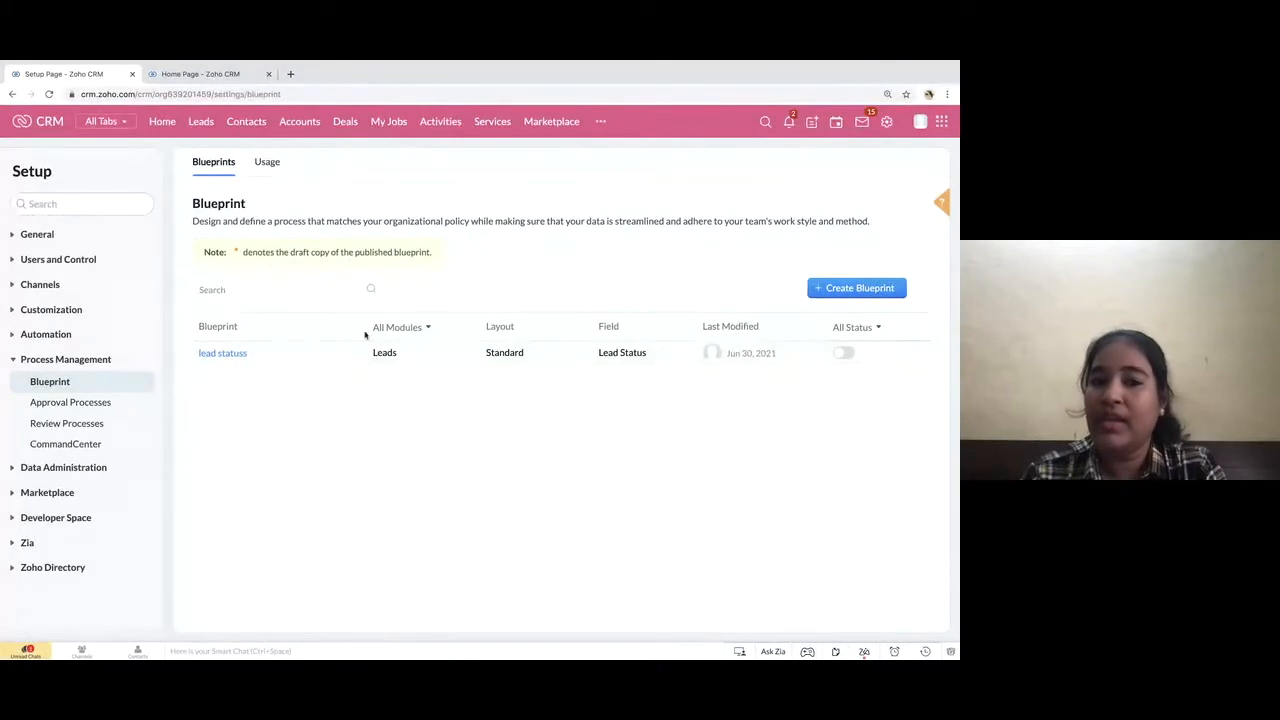
click(425, 337)
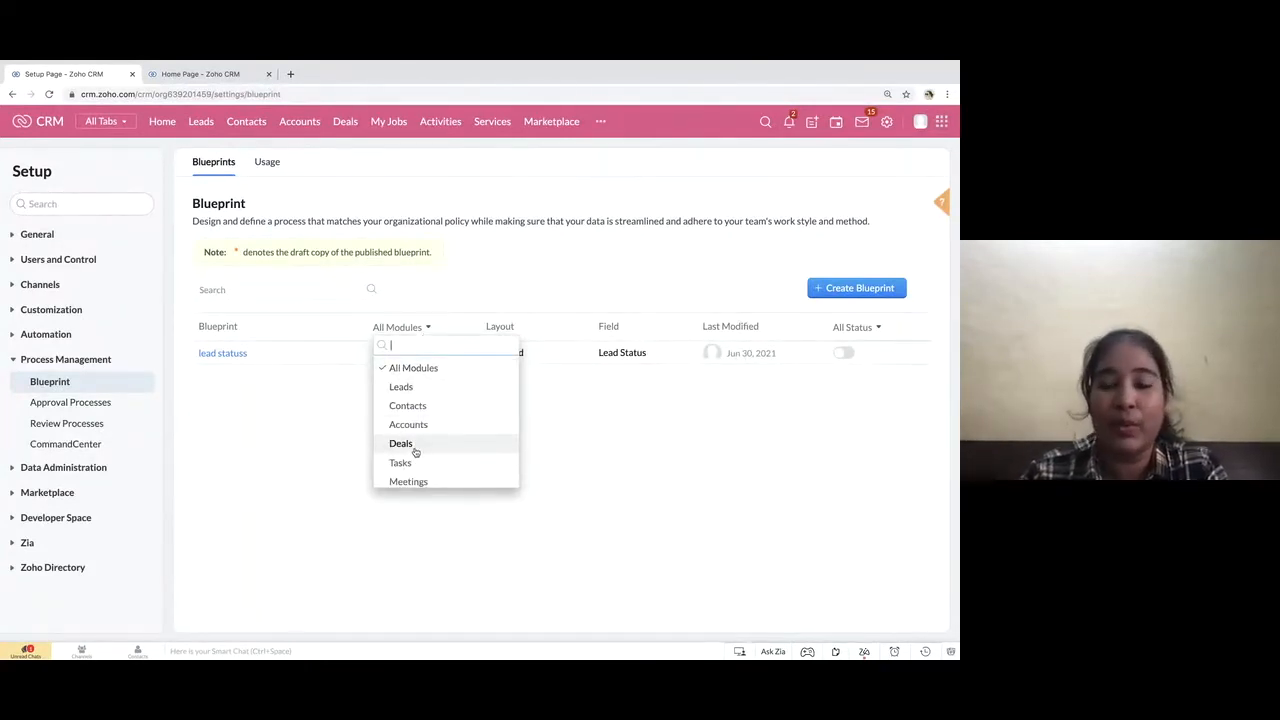
click(600, 457)
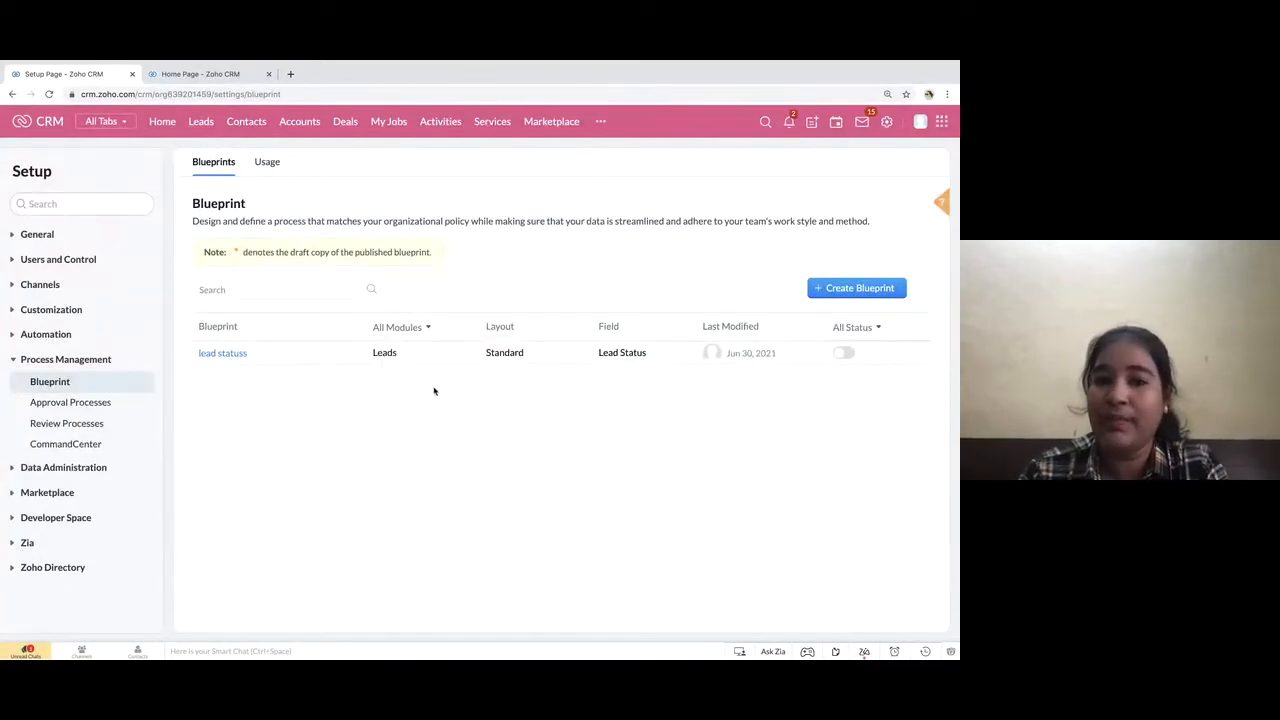
Start a new blueprint named "Sales Process" for the Deals module
click(871, 296)
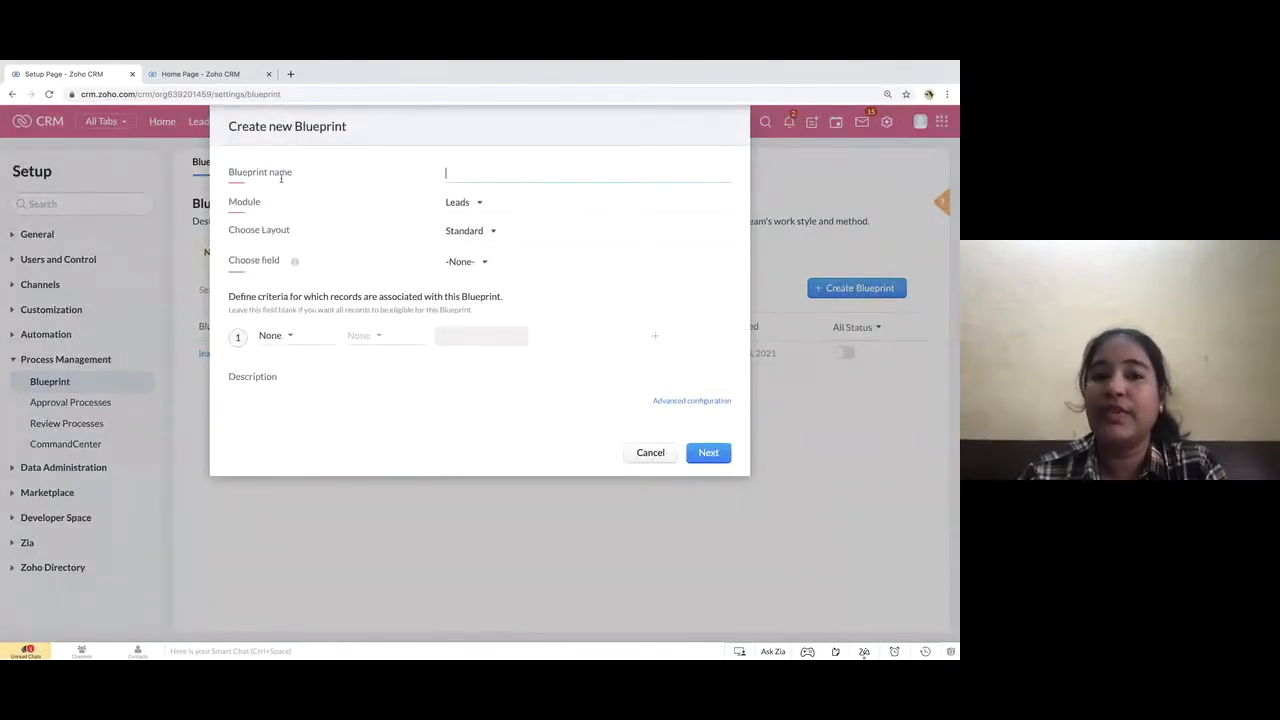
text(Sales Process)
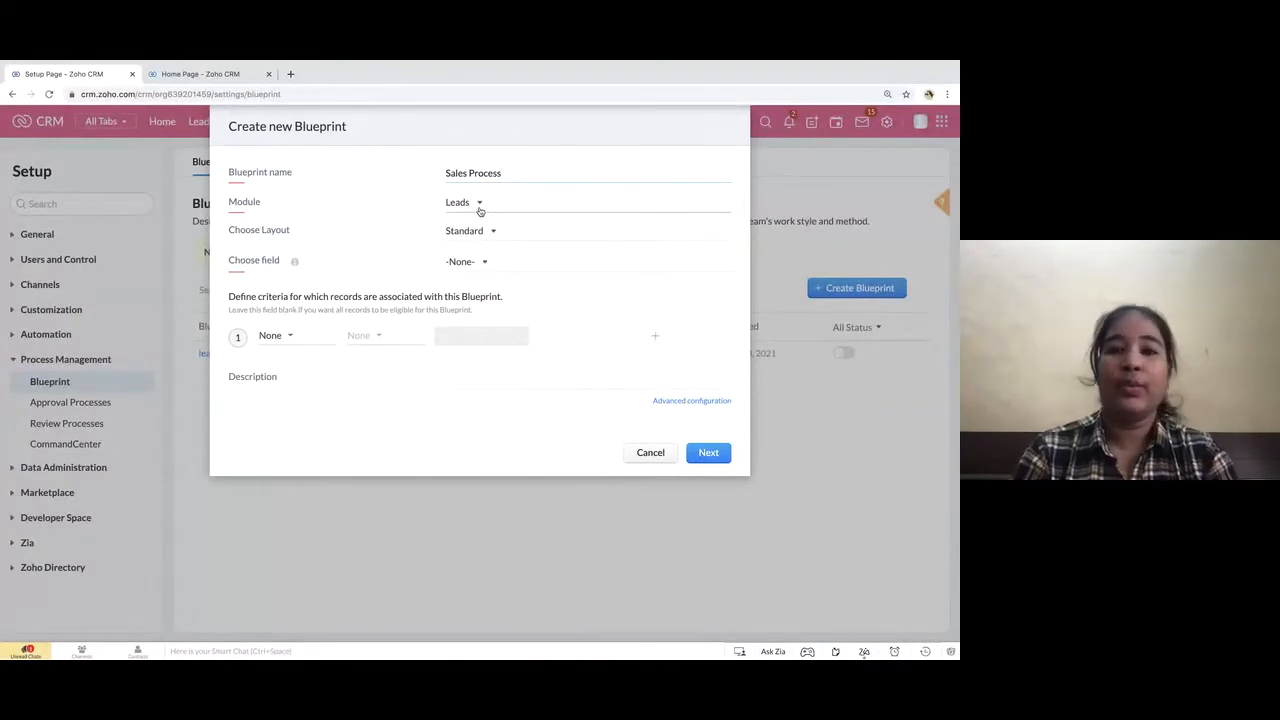
click(480, 205)
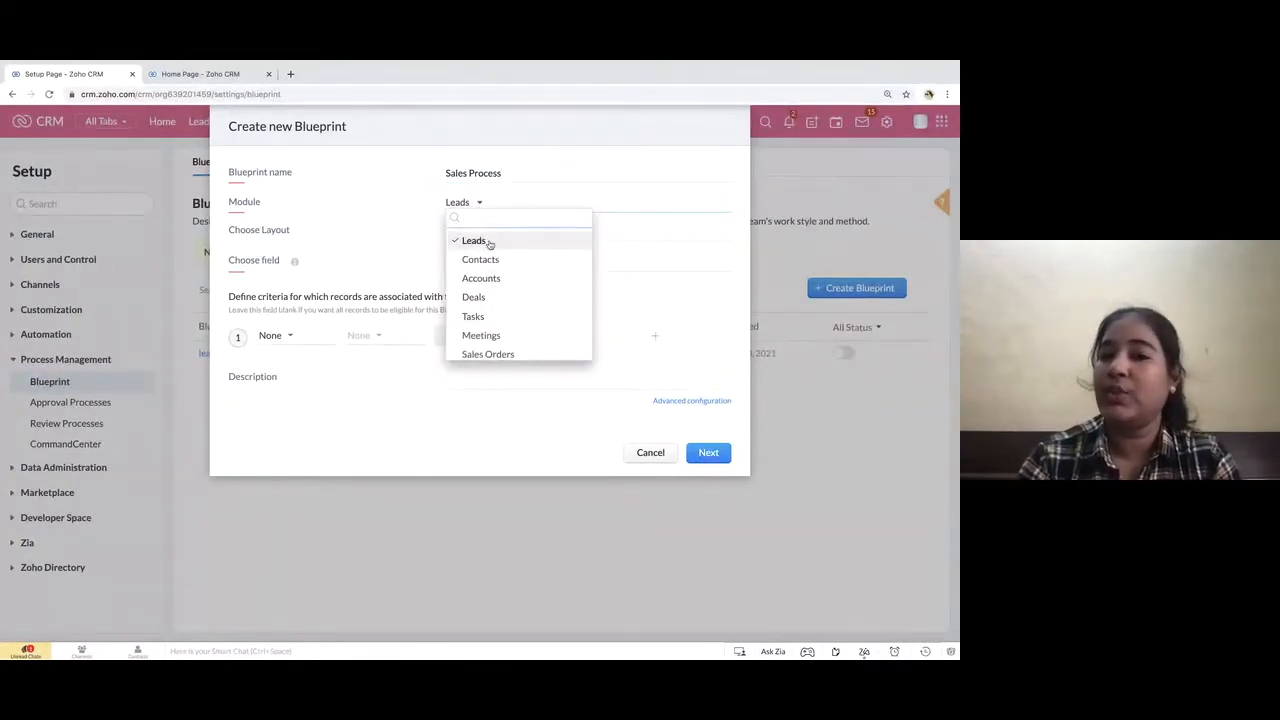
scroll(486, 320, down, 2)
scroll(486, 320, up, 2)
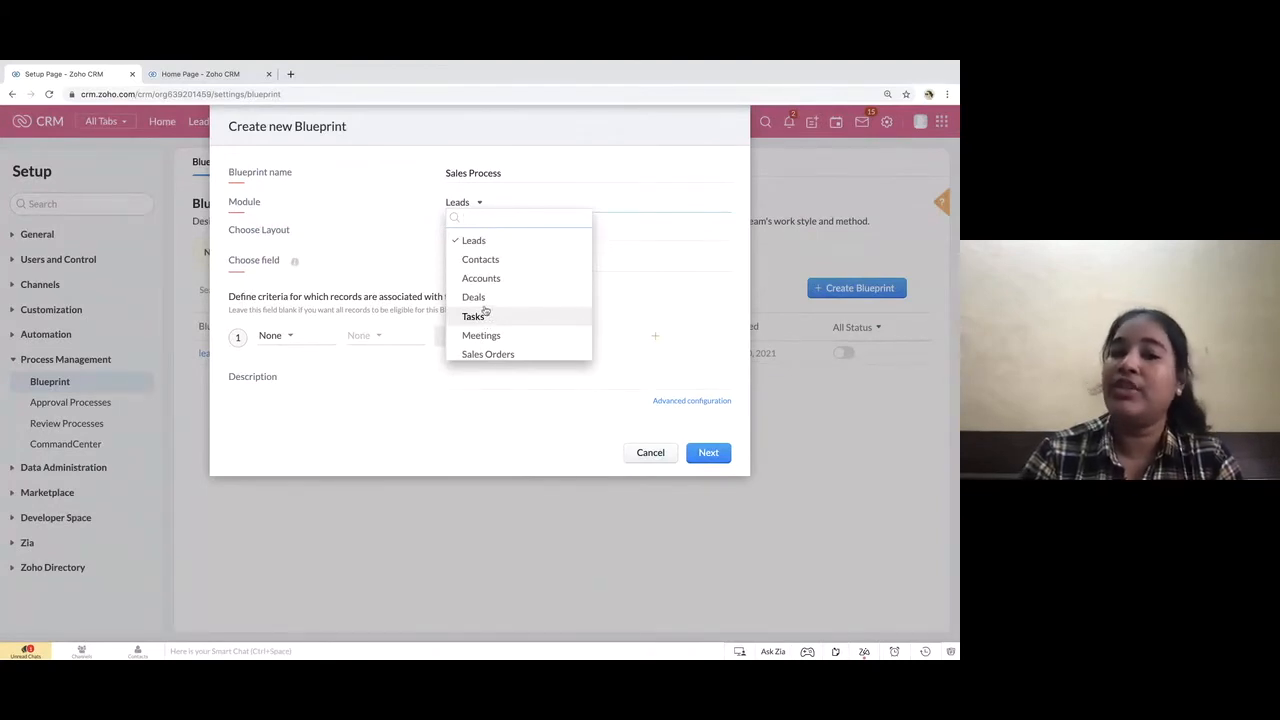
click(474, 298)
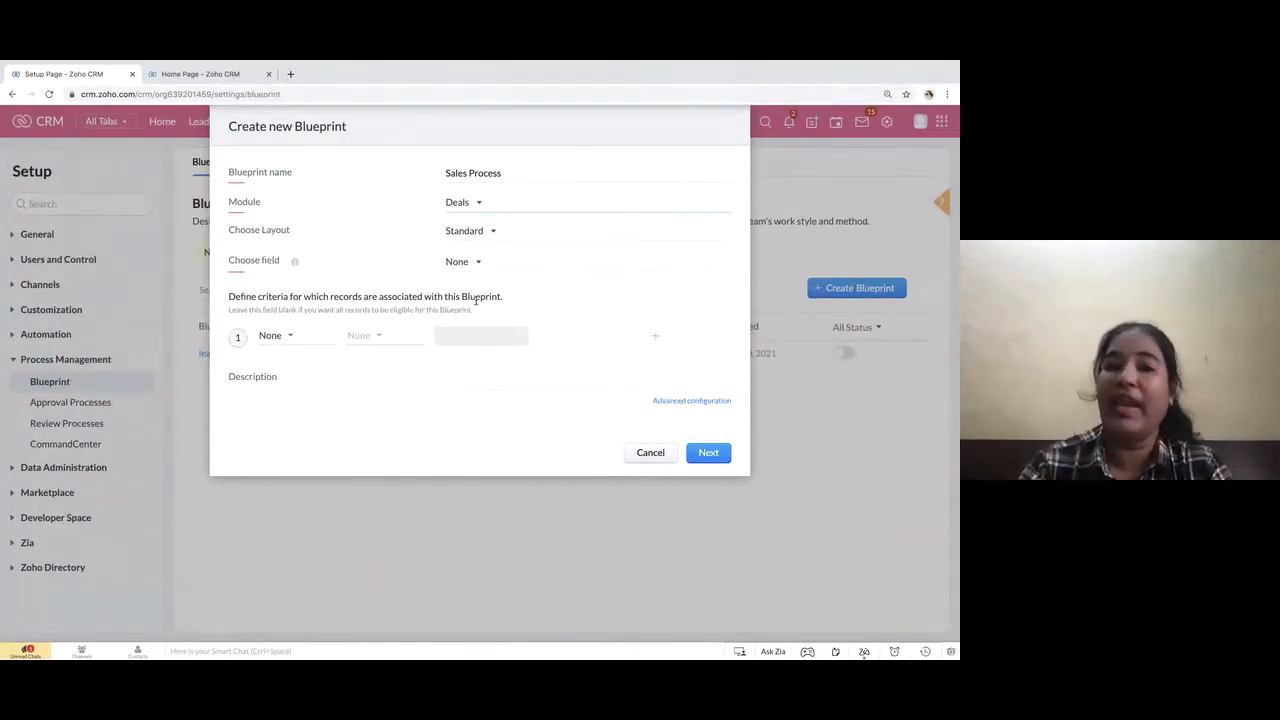
click(479, 204)
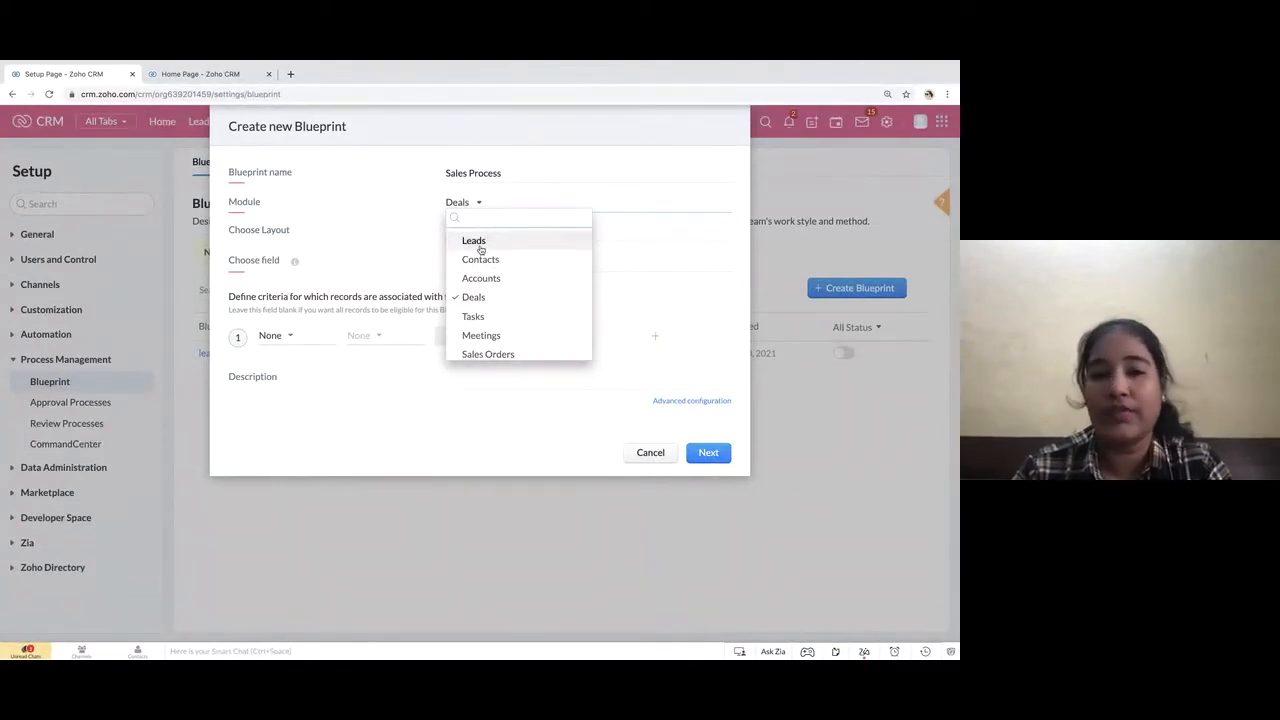
click(476, 297)
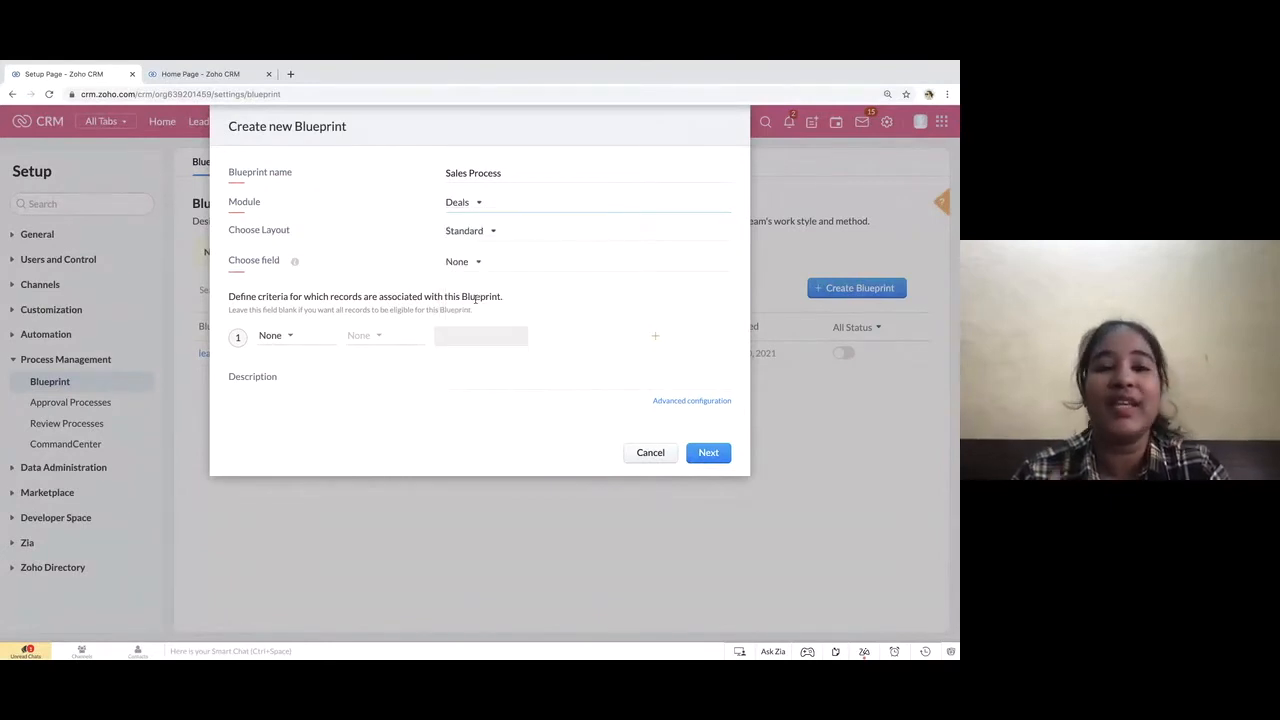
Keep the Standard layout and choose Stage as the blueprint's field
click(492, 237)
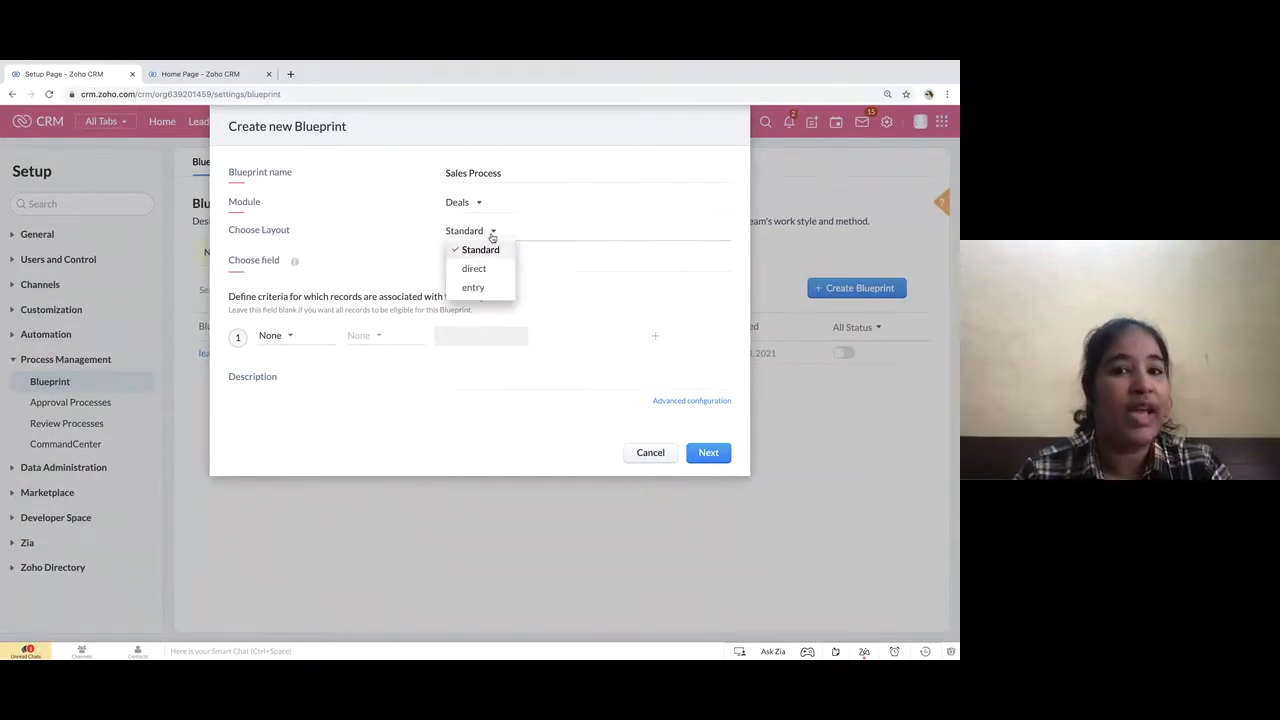
click(483, 249)
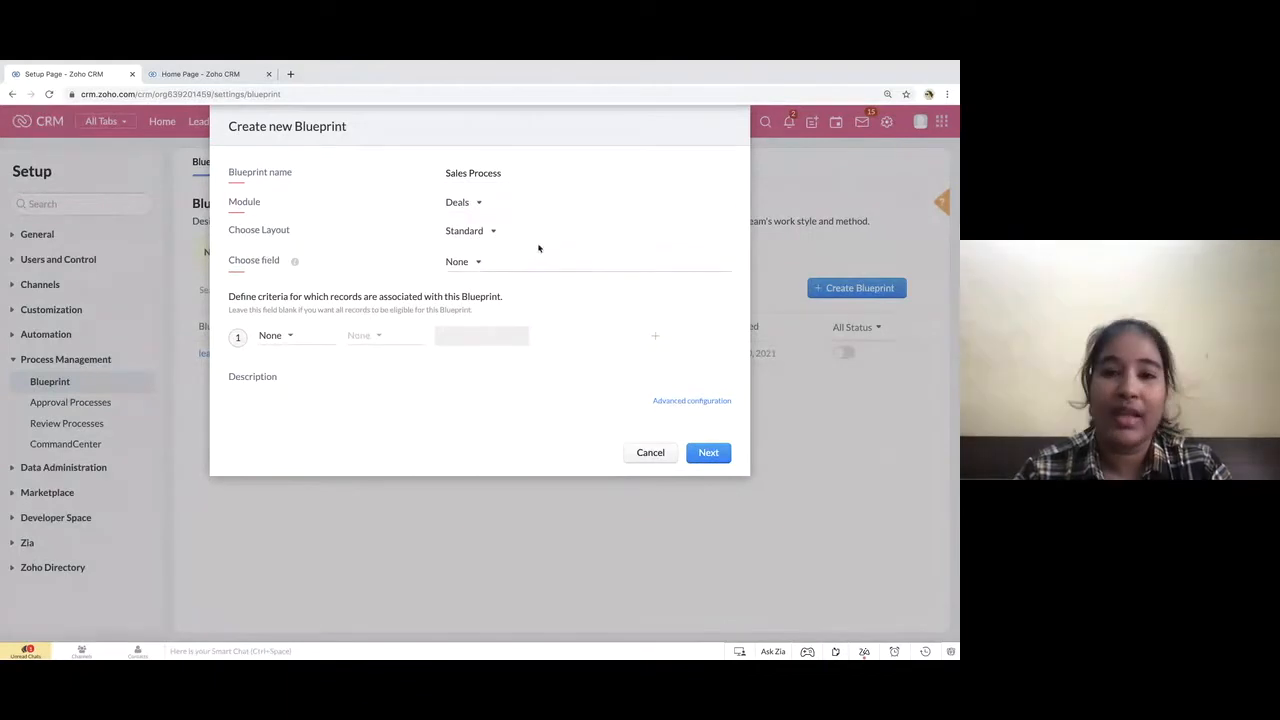
click(468, 266)
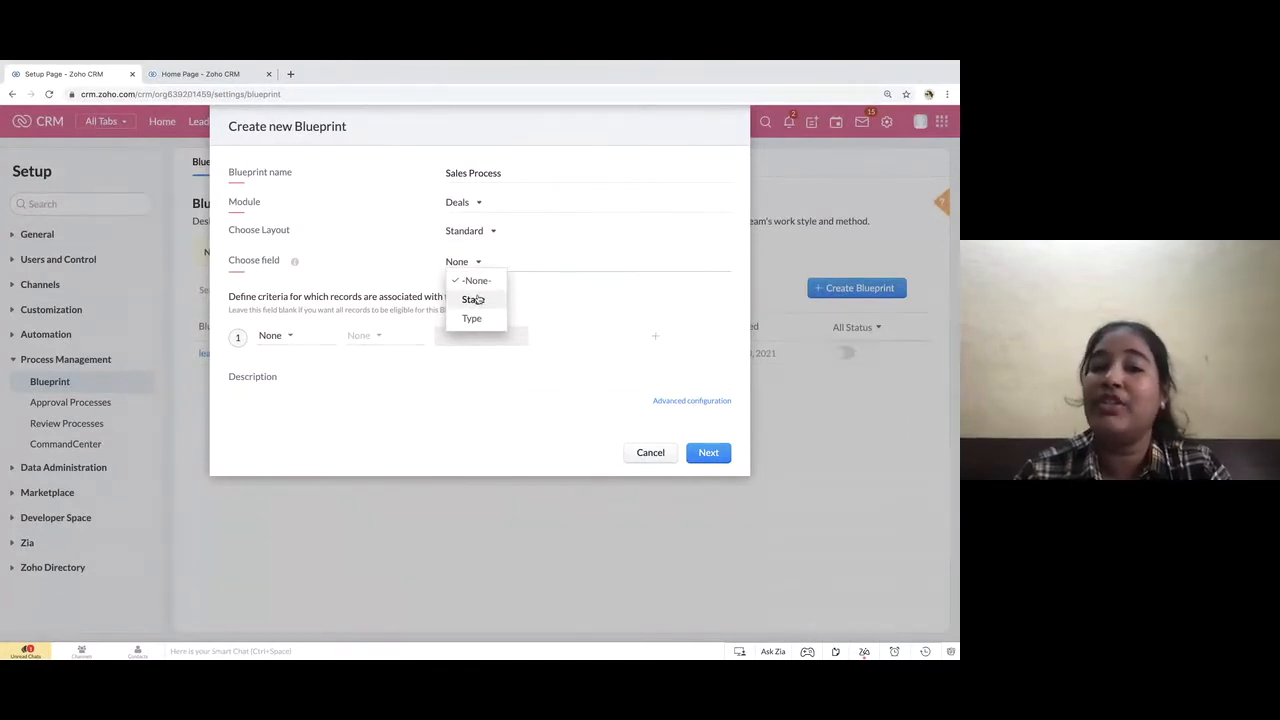
click(475, 299)
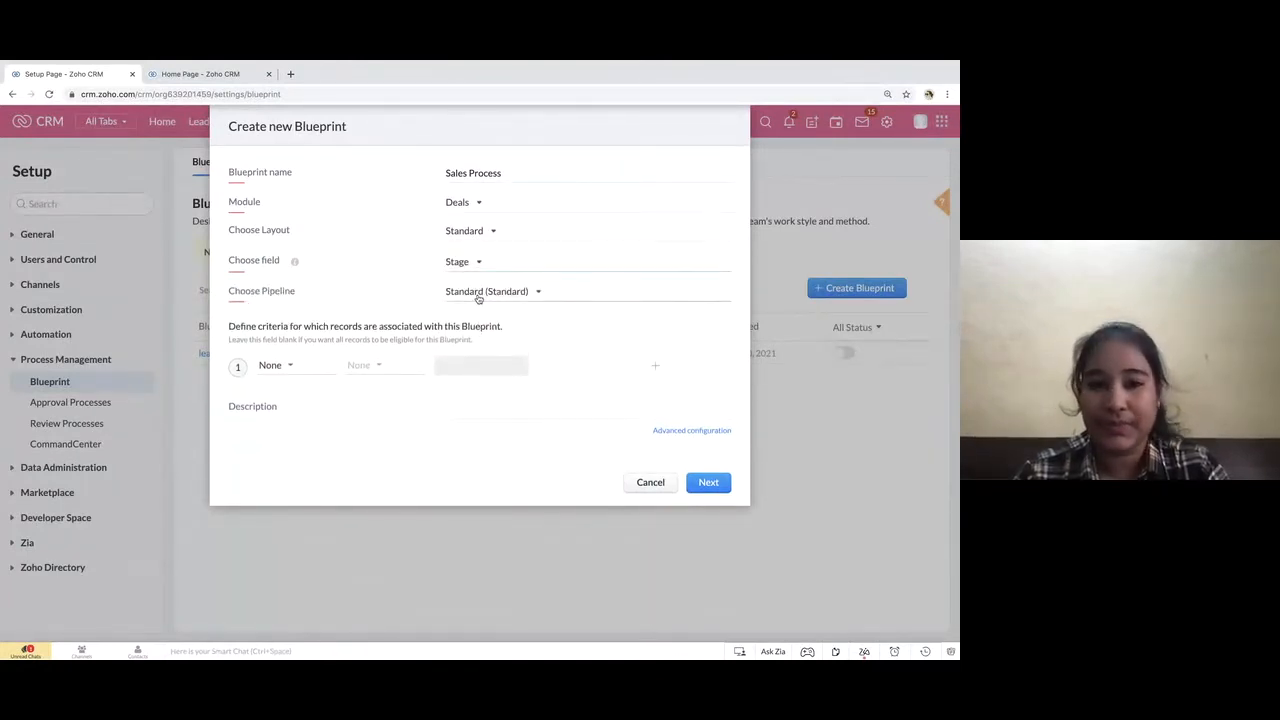
Define the record criterion for the blueprint as Amount > INR 10000
drag(229, 328, 539, 343)
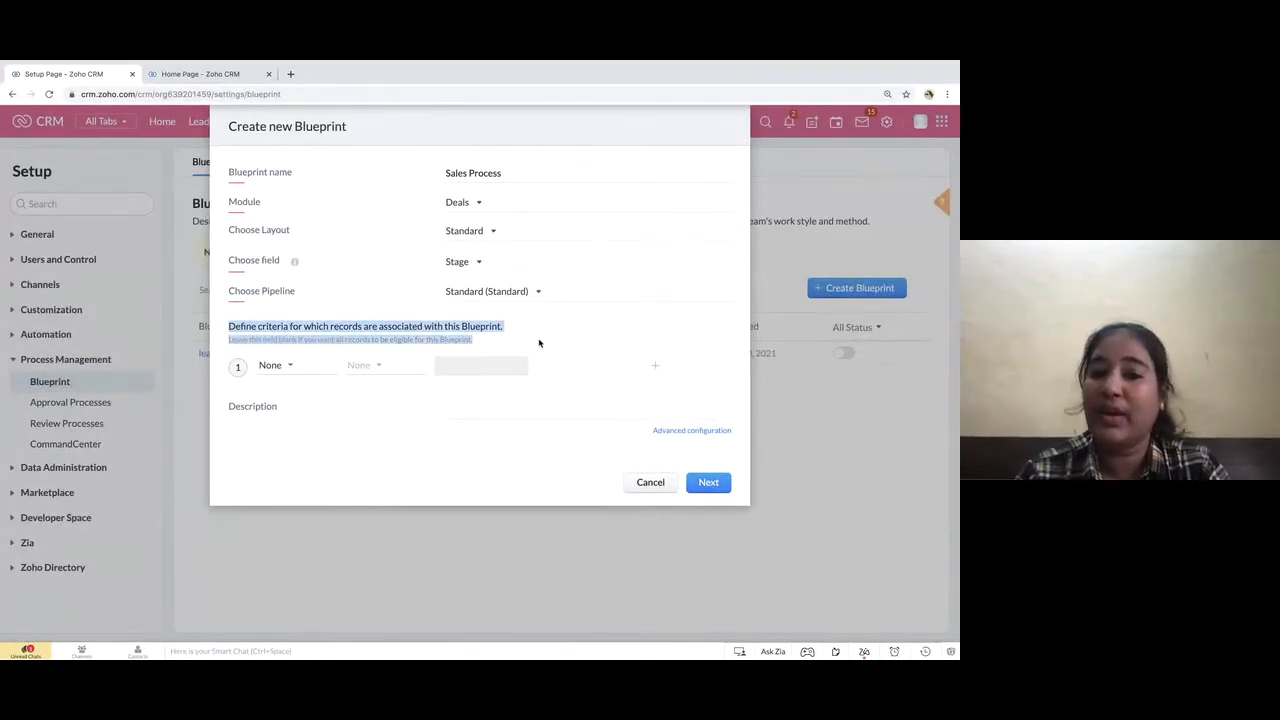
click(283, 371)
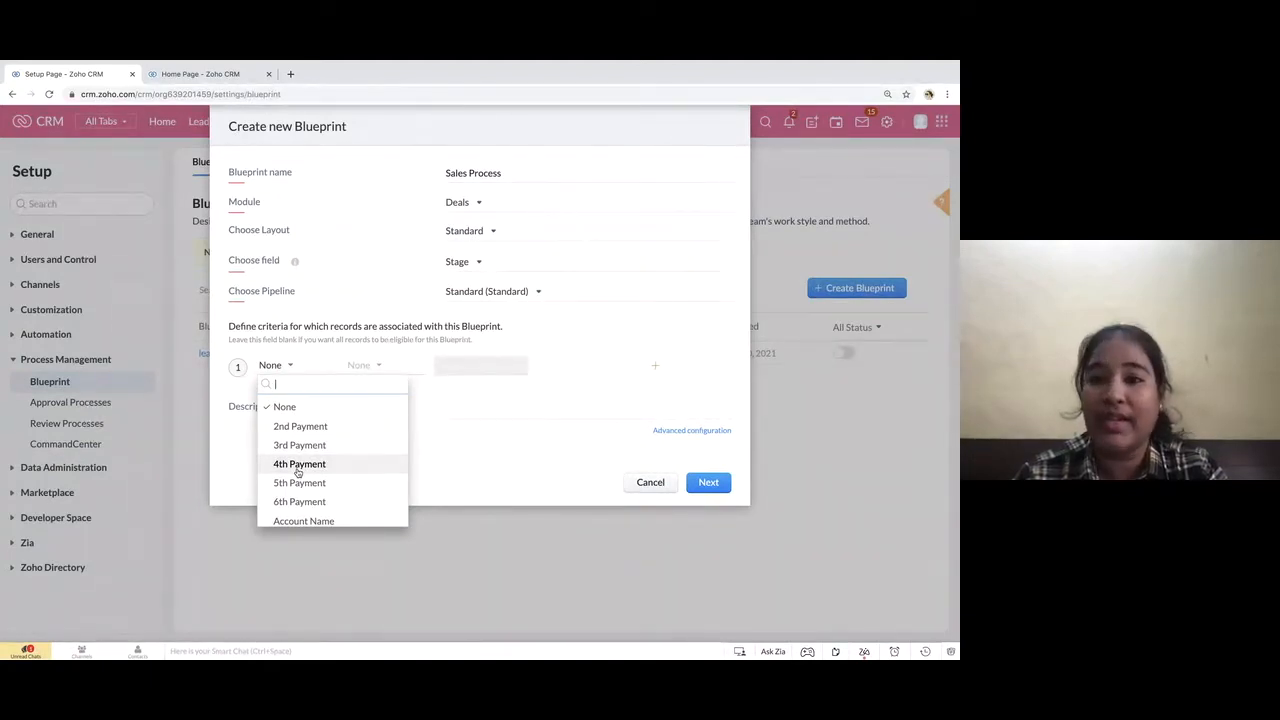
scroll(297, 472, down, 3)
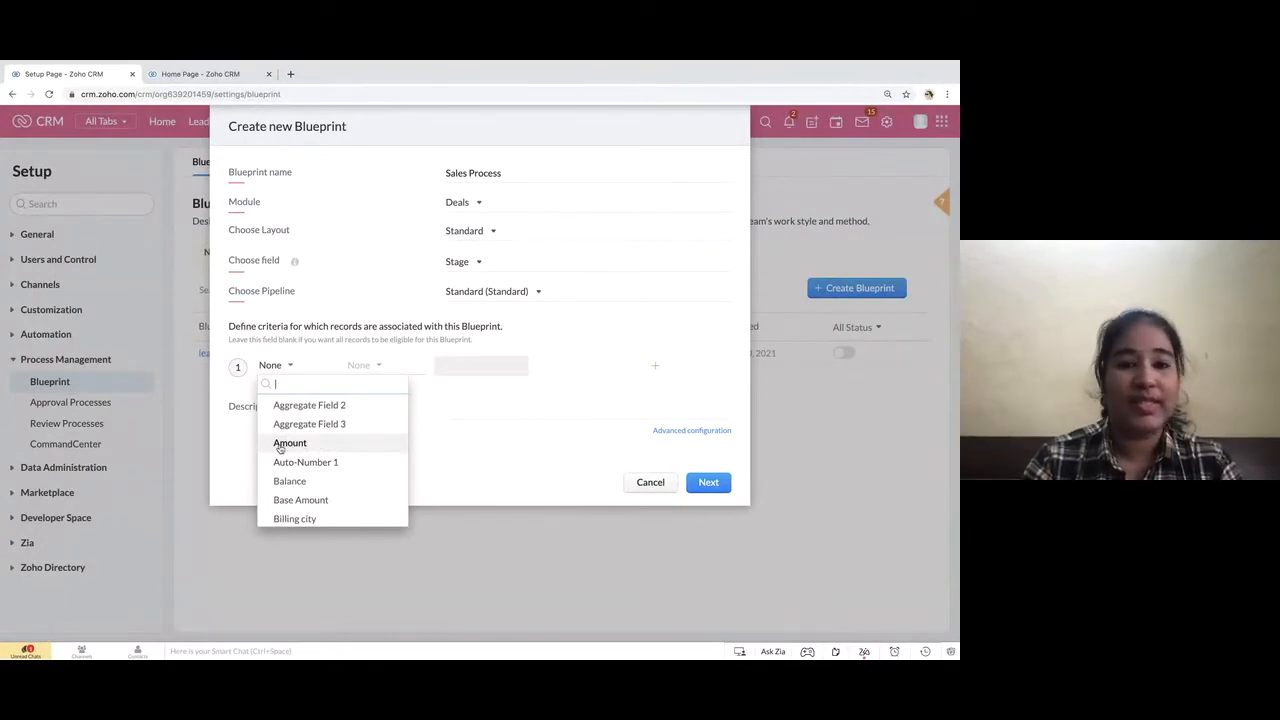
click(281, 445)
click(363, 368)
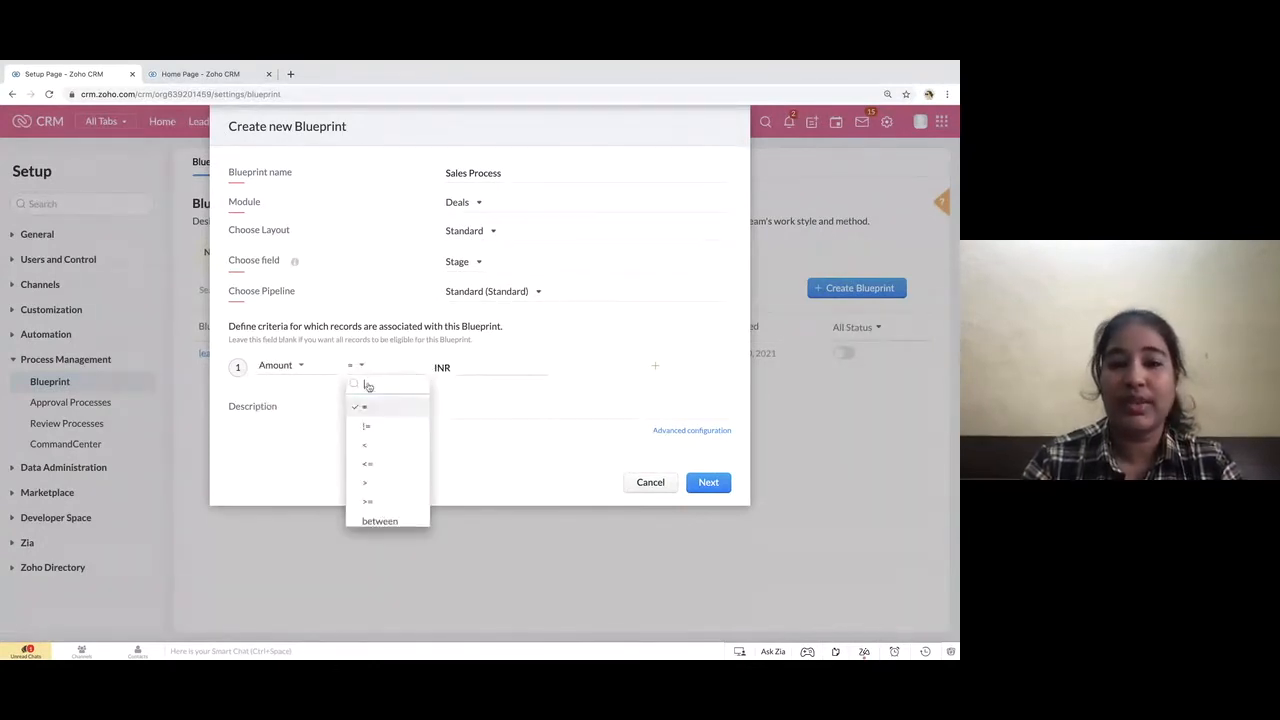
click(366, 482)
click(478, 365)
text(10000)
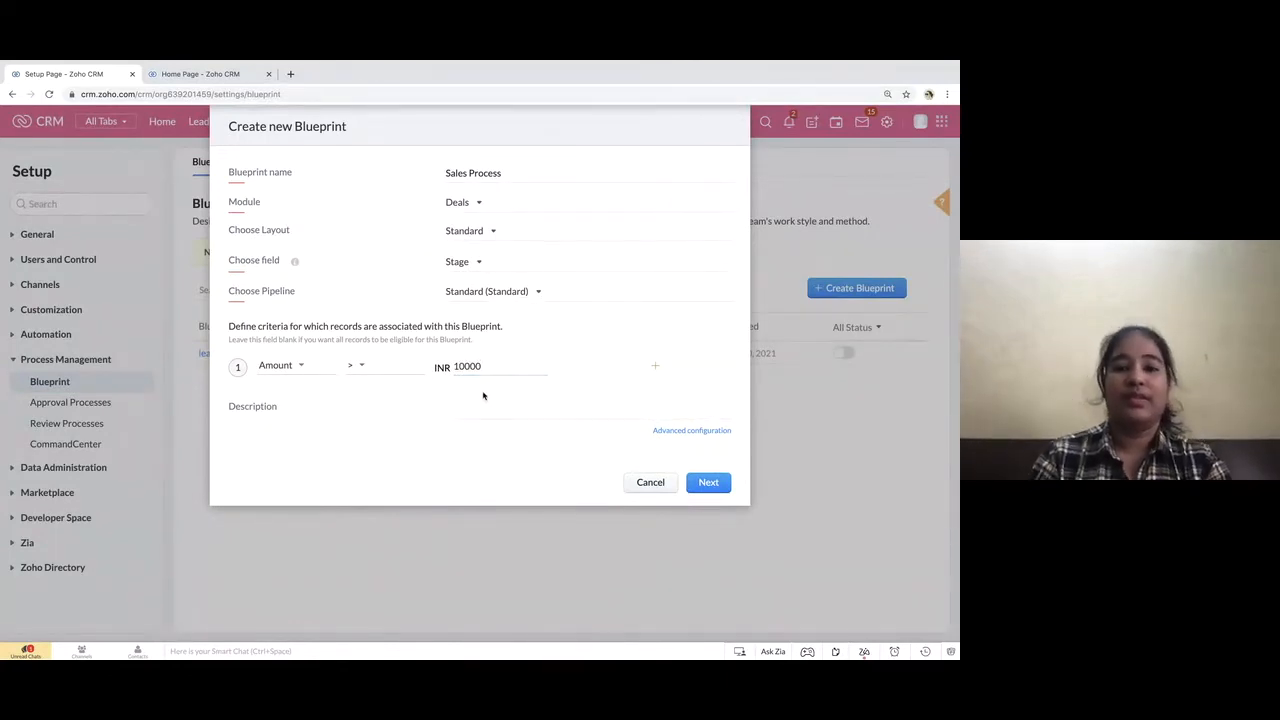
Set the blueprint's record criterion to Deal Name is not empty and continue to the state editor
click(300, 367)
scroll(305, 505, down, 3)
scroll(305, 509, down, 1)
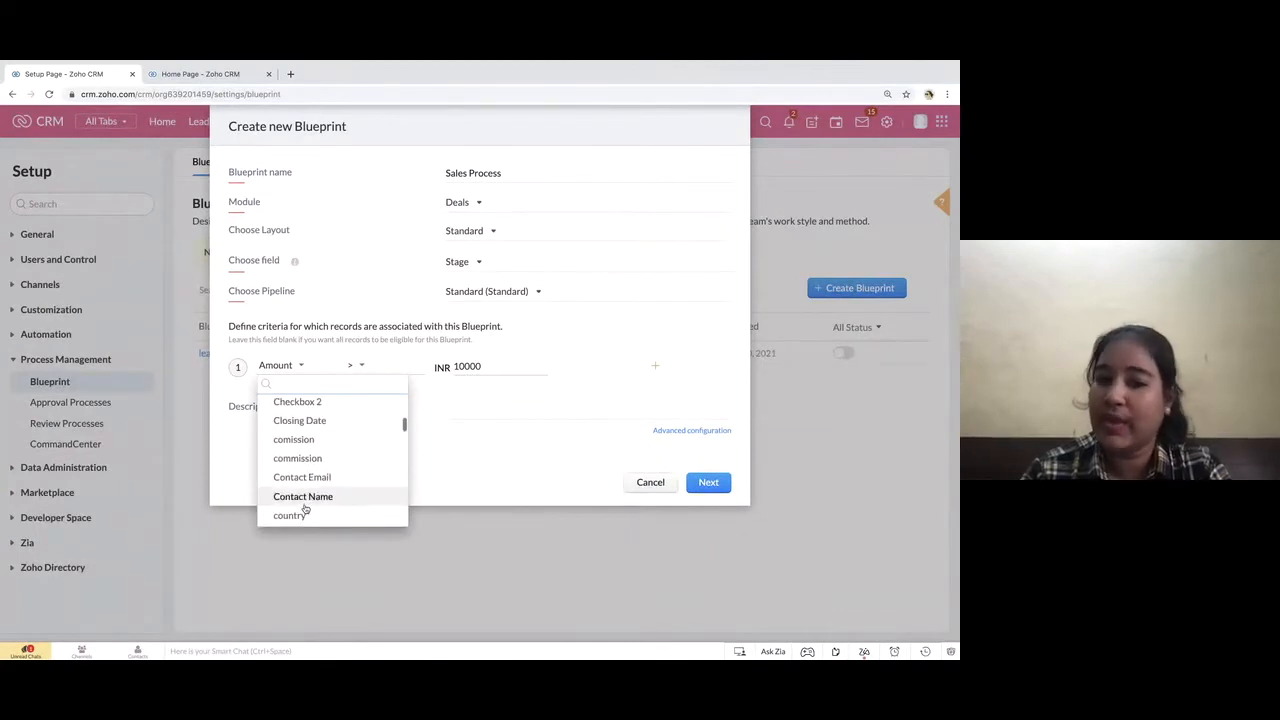
text(de)
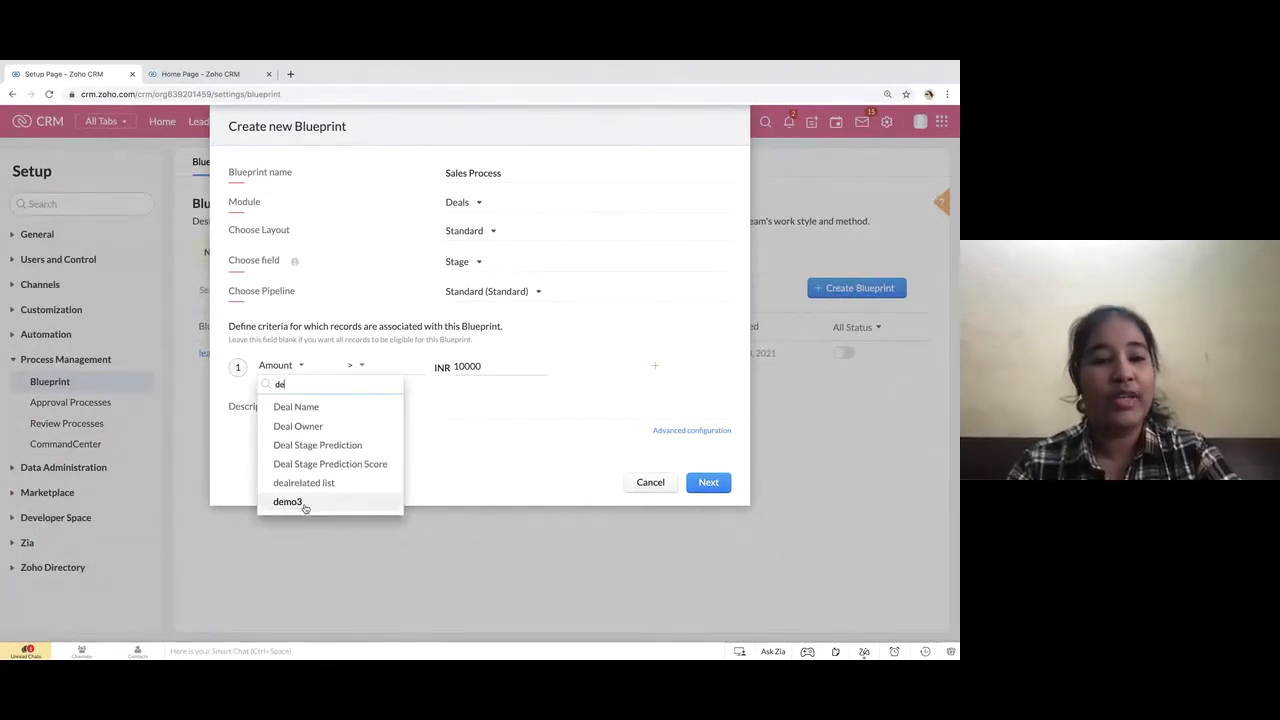
click(297, 408)
click(378, 365)
scroll(385, 470, down, 1)
click(379, 494)
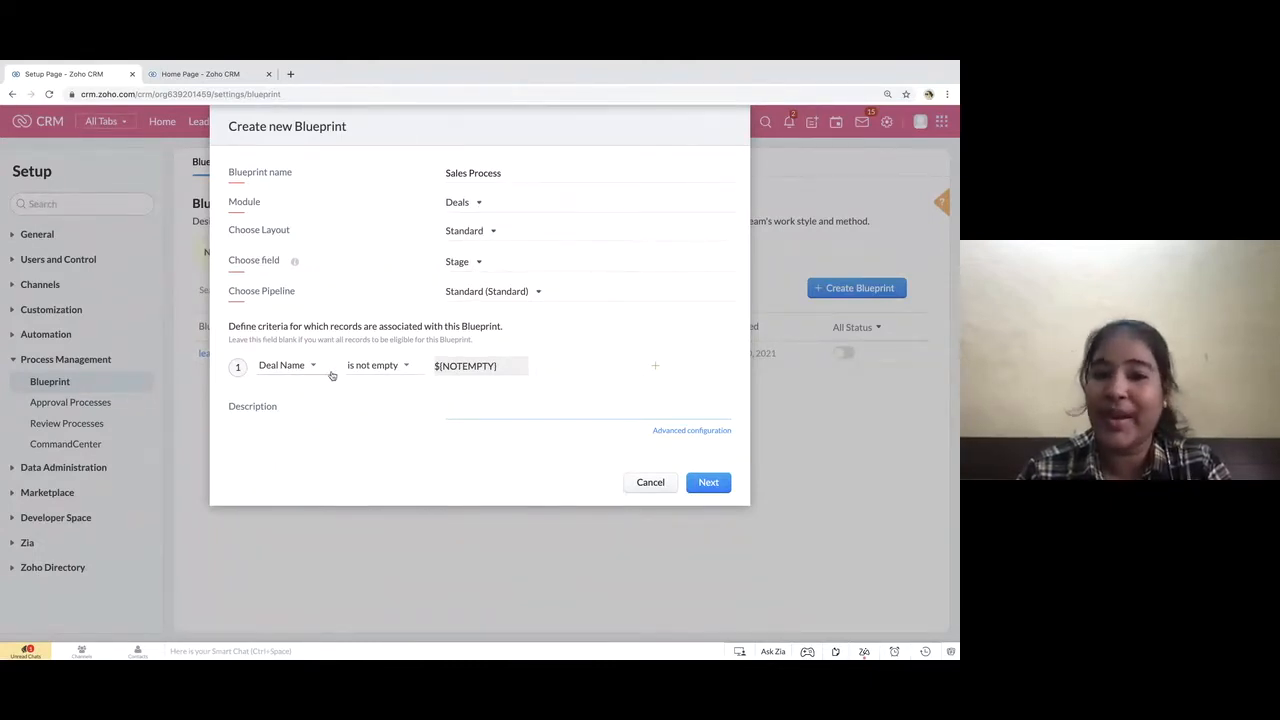
click(709, 484)
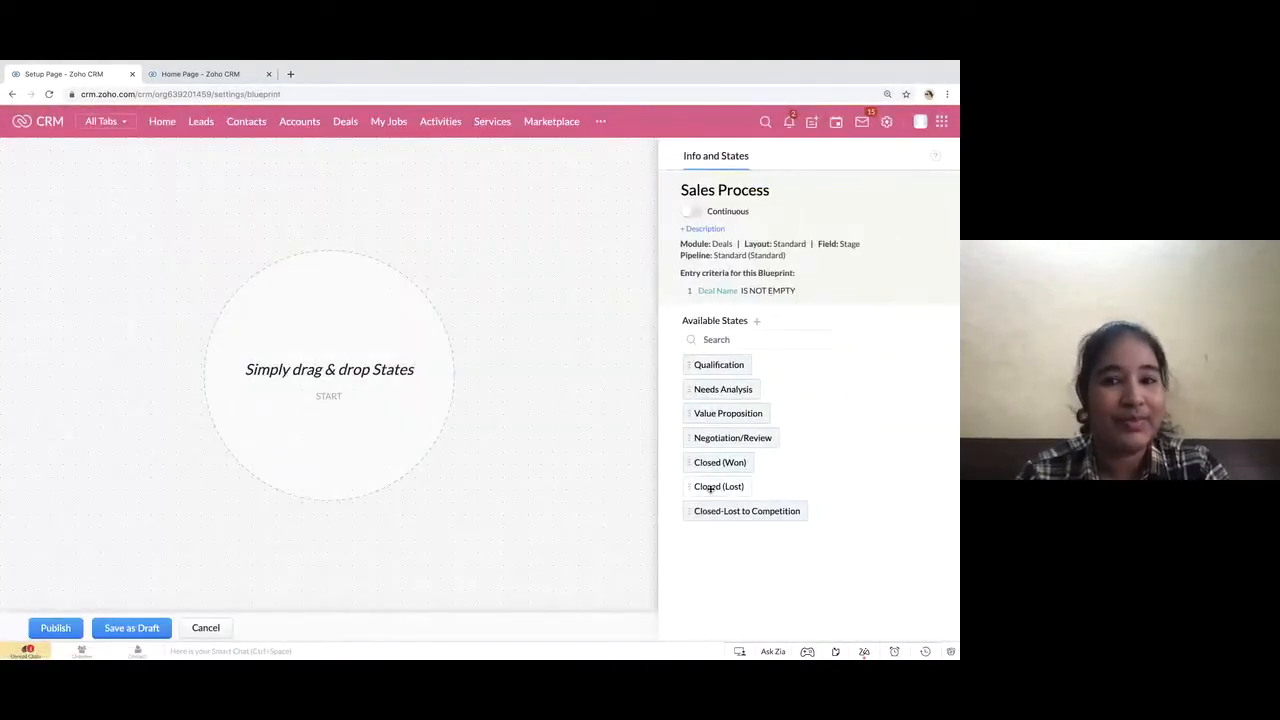
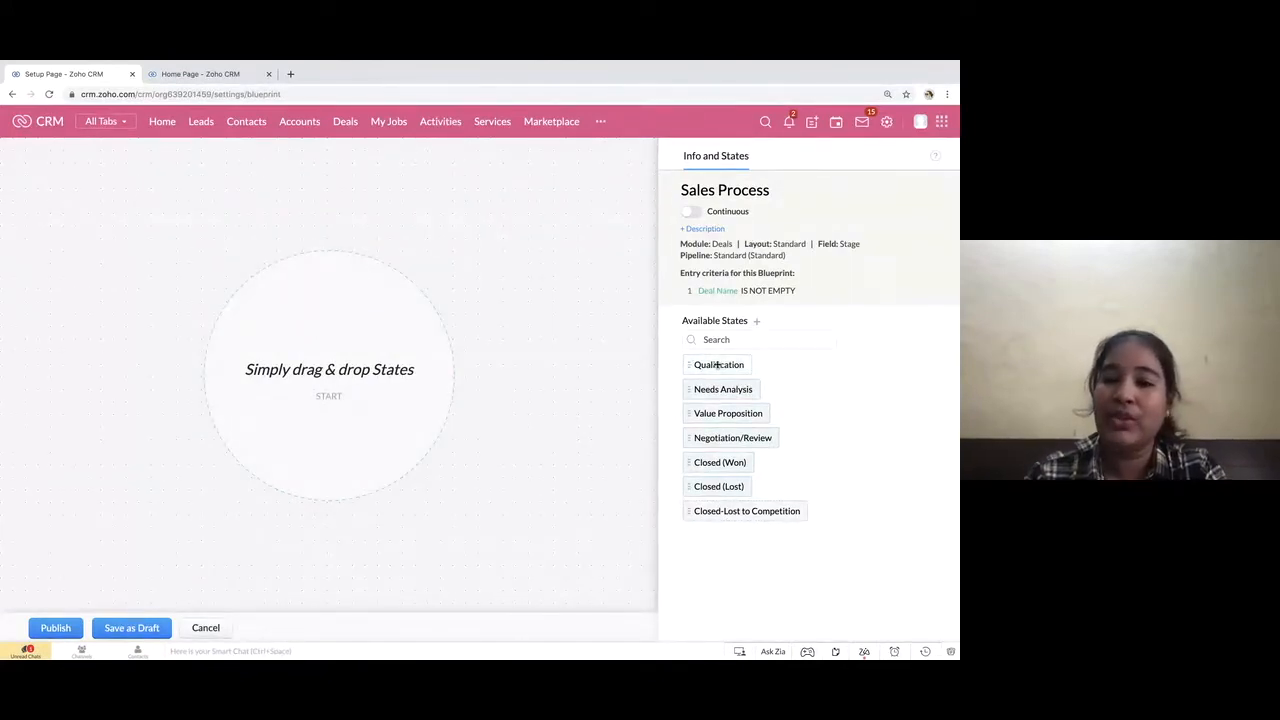
Place the states Qualification, Value Proposition and Negotiation/Review in a column on the canvas, with Closed (Won) and Closed (Lost) side by side below
drag(718, 366, 337, 226)
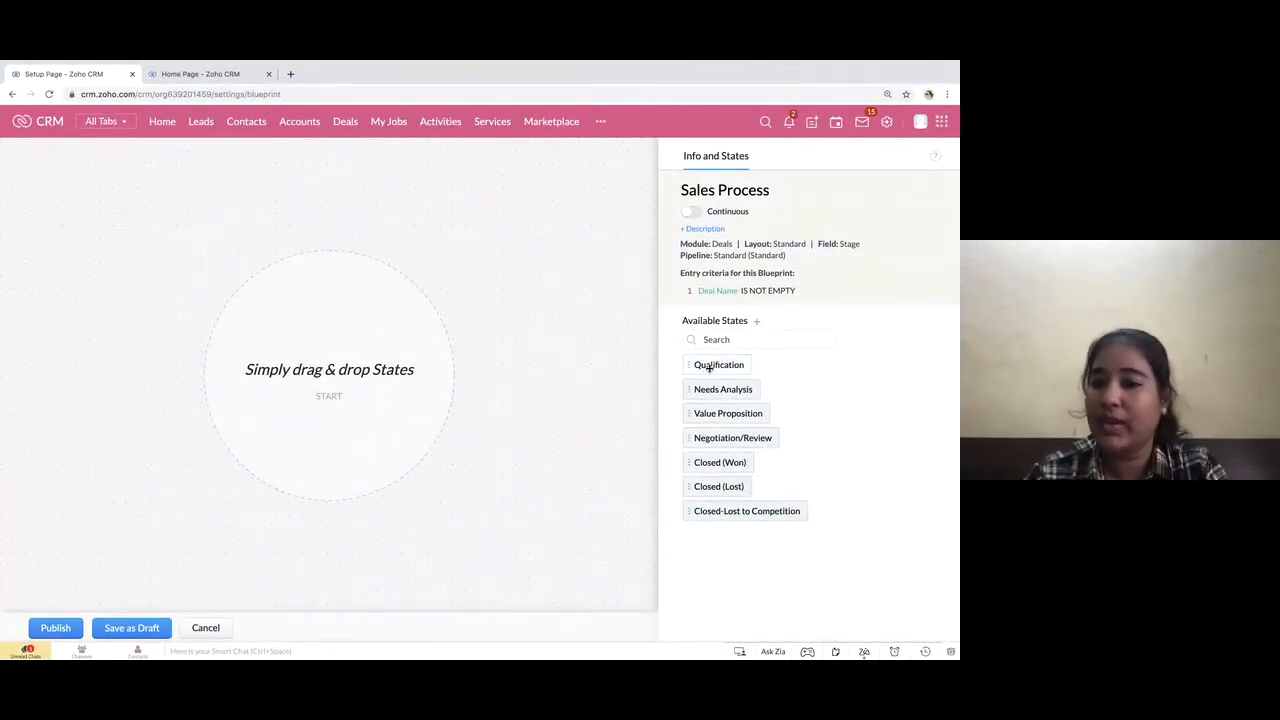
drag(710, 367, 323, 206)
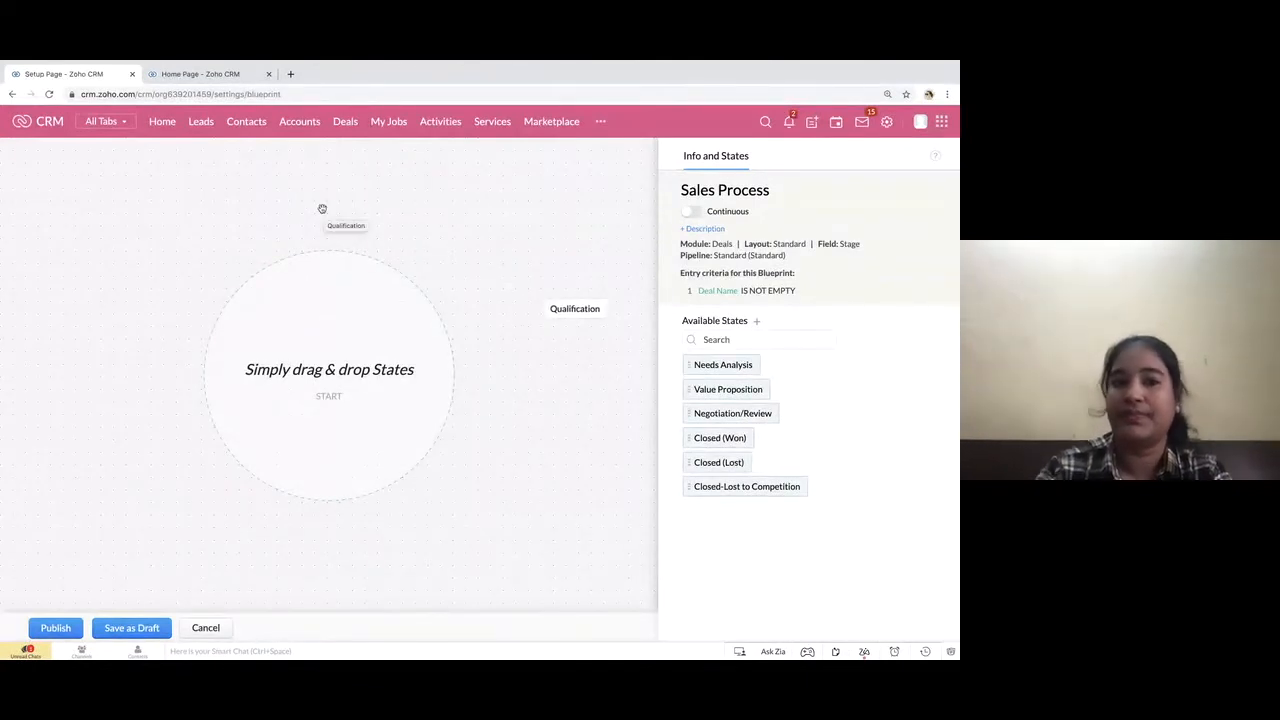
drag(726, 368, 306, 366)
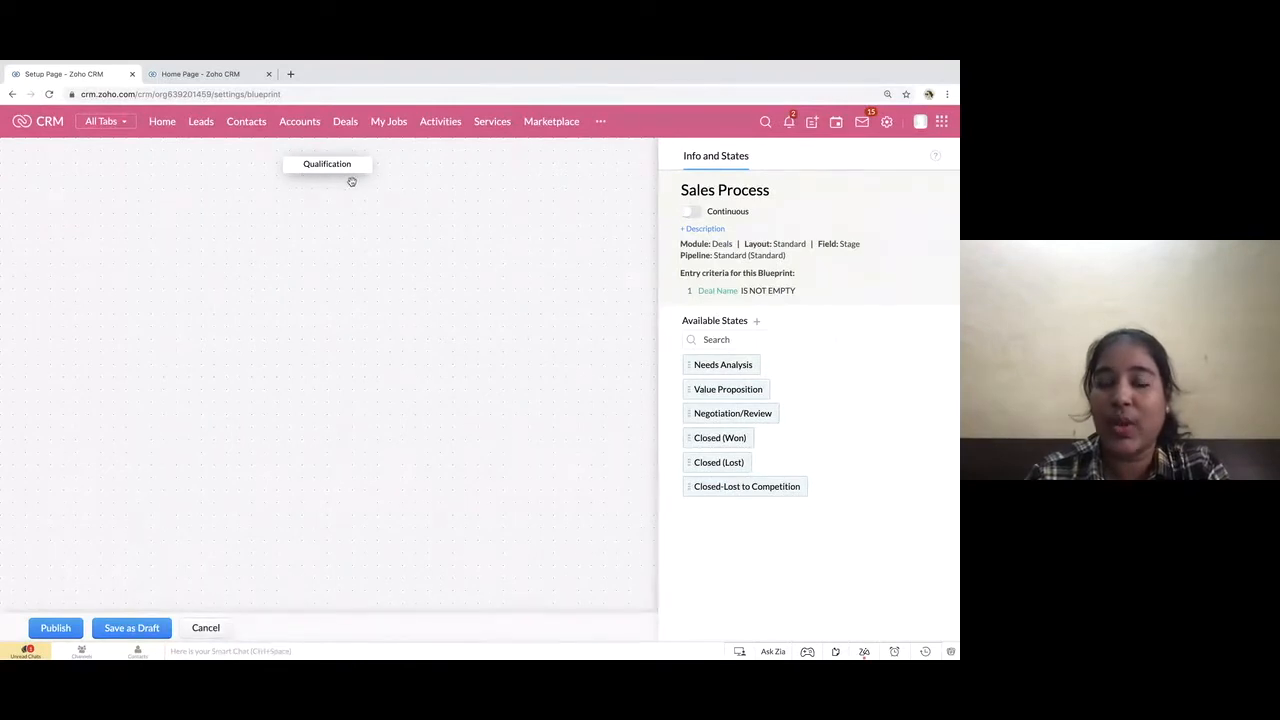
drag(718, 393, 320, 276)
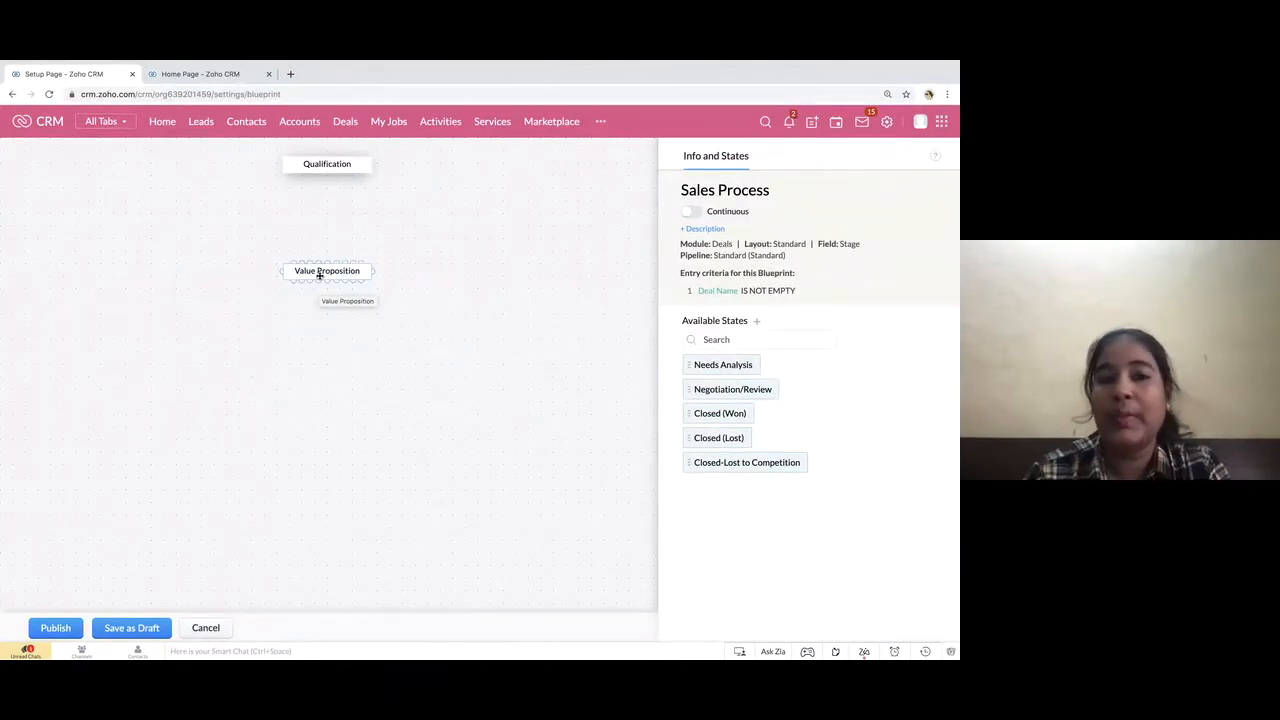
drag(723, 388, 328, 400)
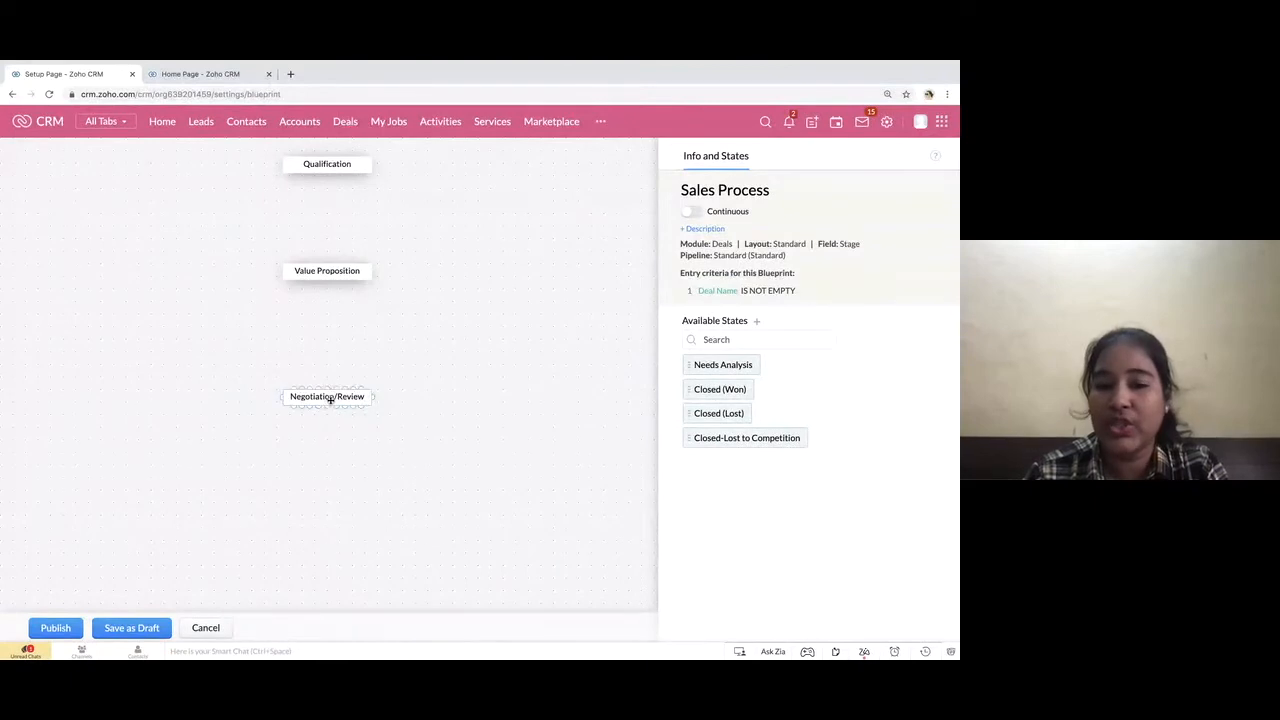
drag(714, 391, 178, 496)
drag(722, 389, 508, 505)
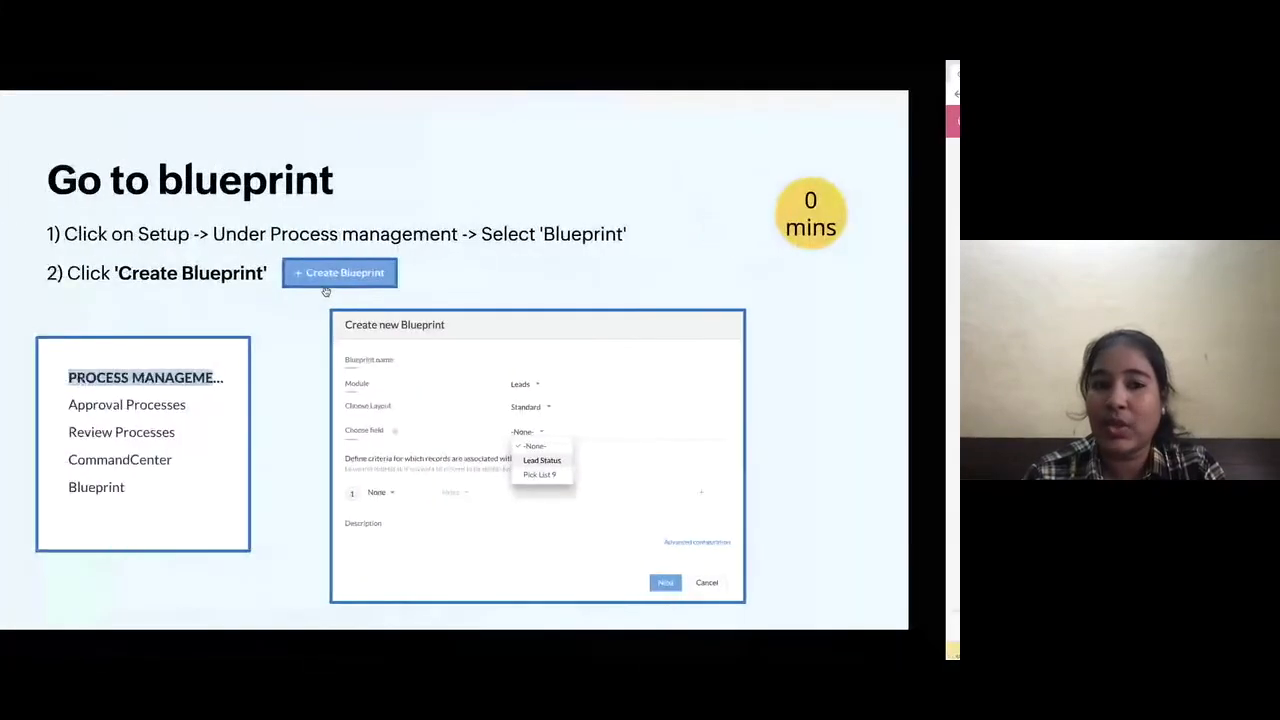
key(Right)
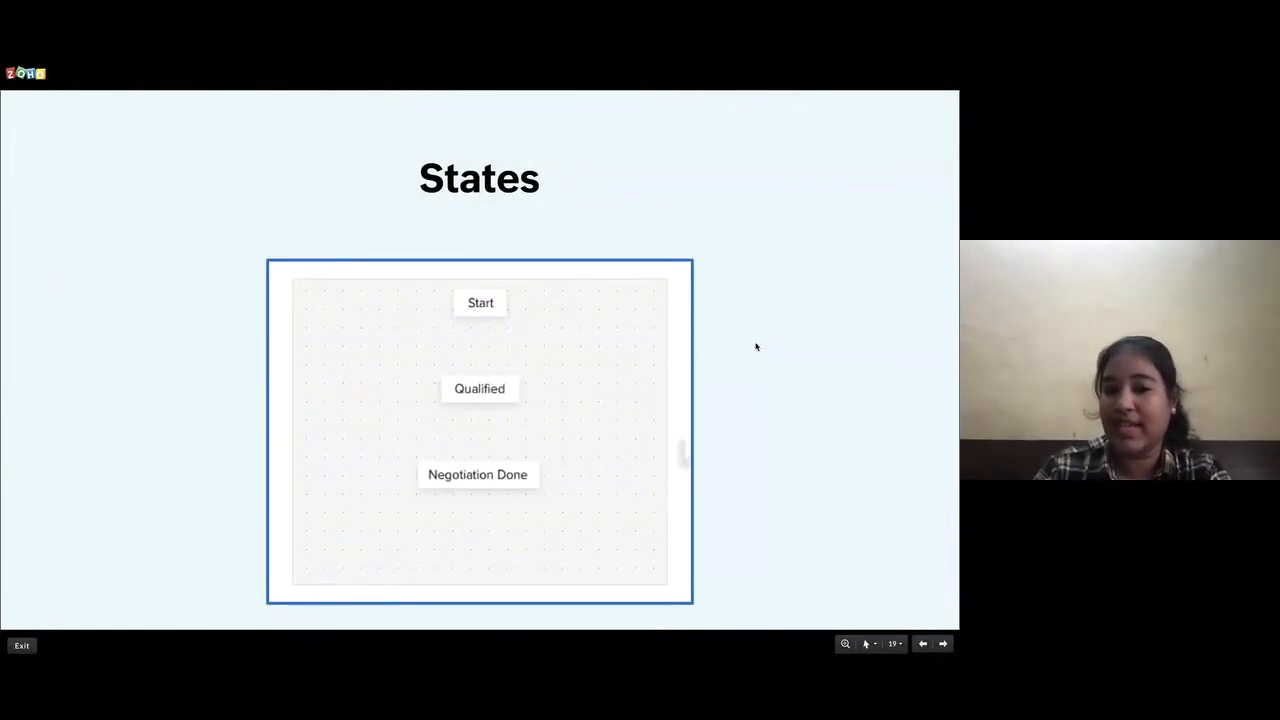
key(ctrl+Right)
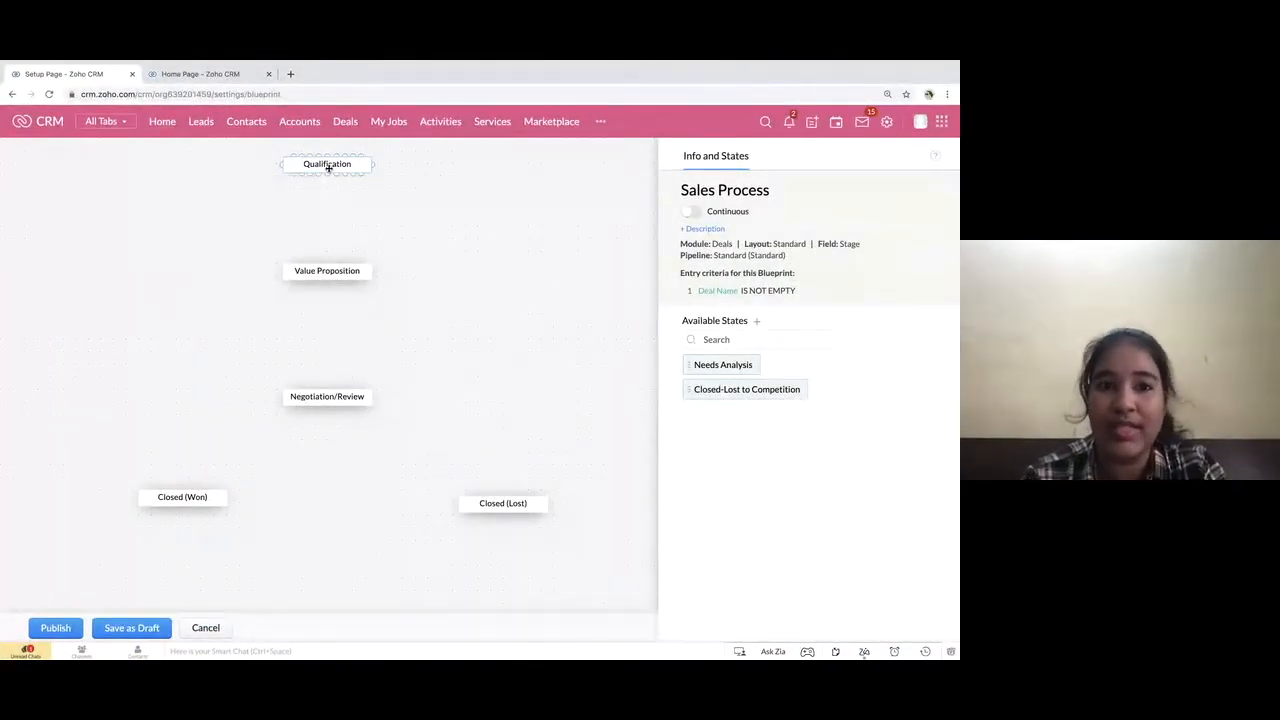
Connect the Qualification state to Value Proposition and start a new transition on that connection
drag(326, 178, 326, 201)
drag(324, 258, 324, 269)
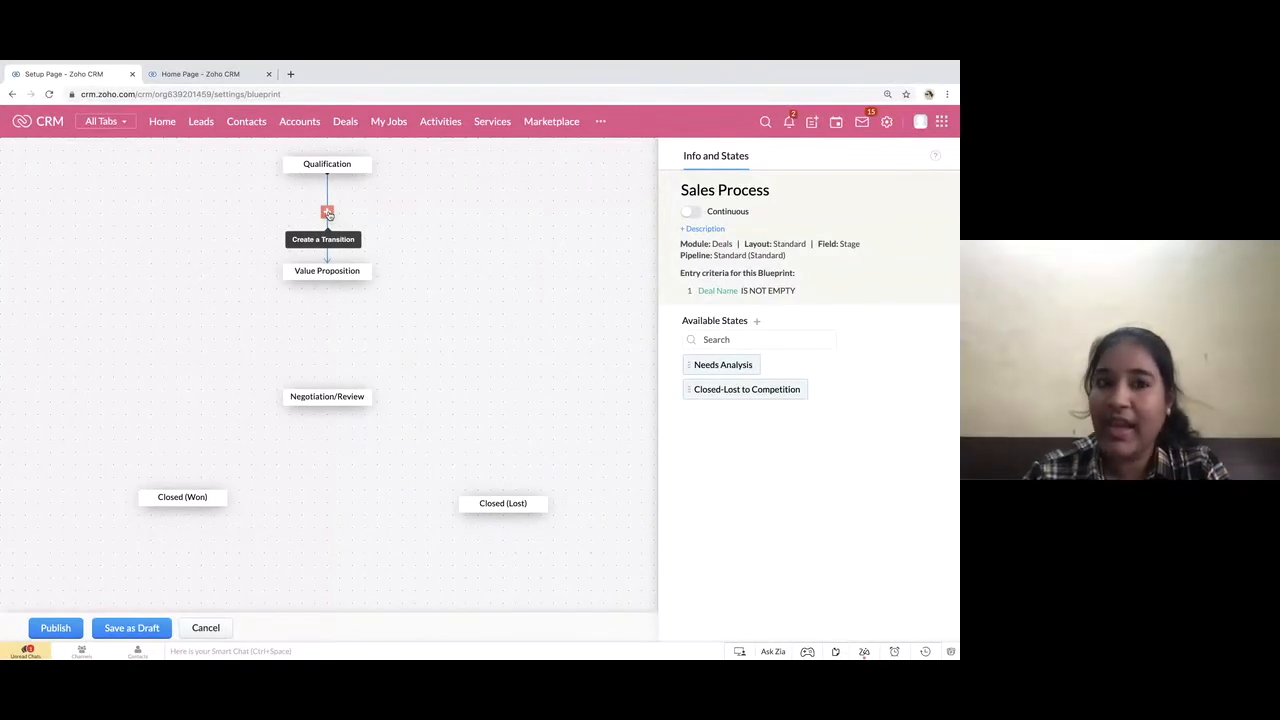
click(327, 212)
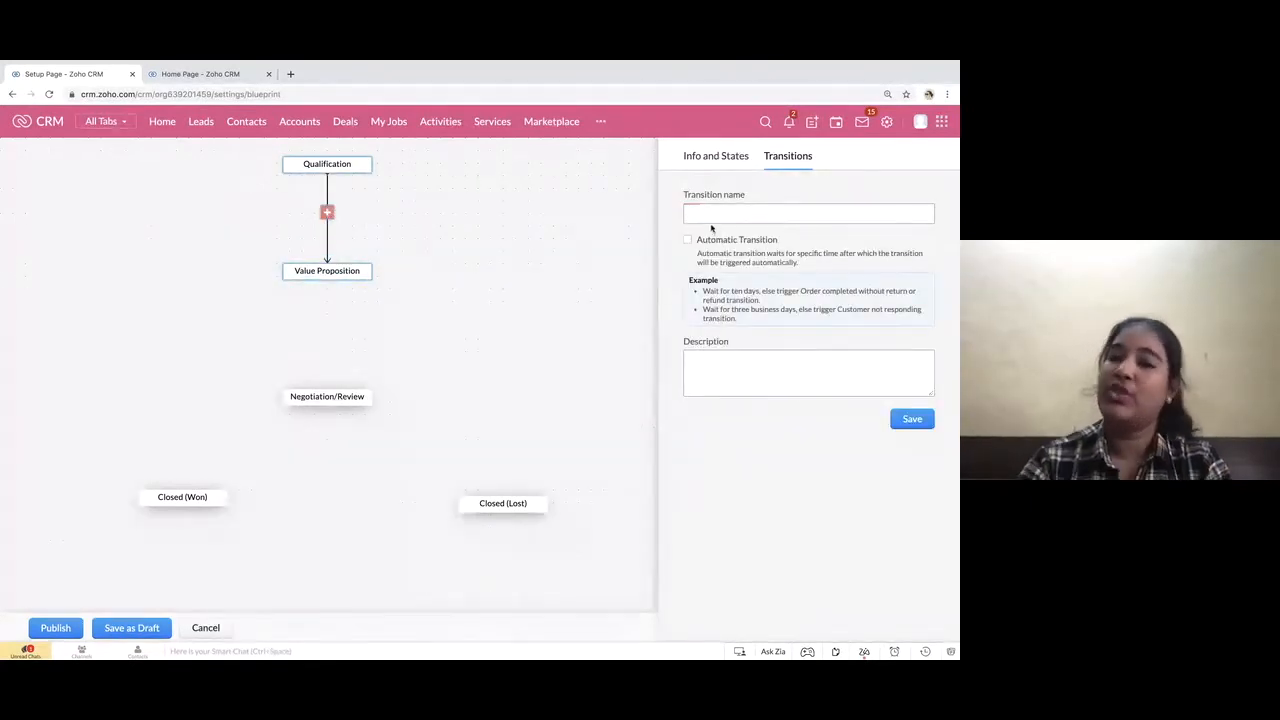
text(Get require)
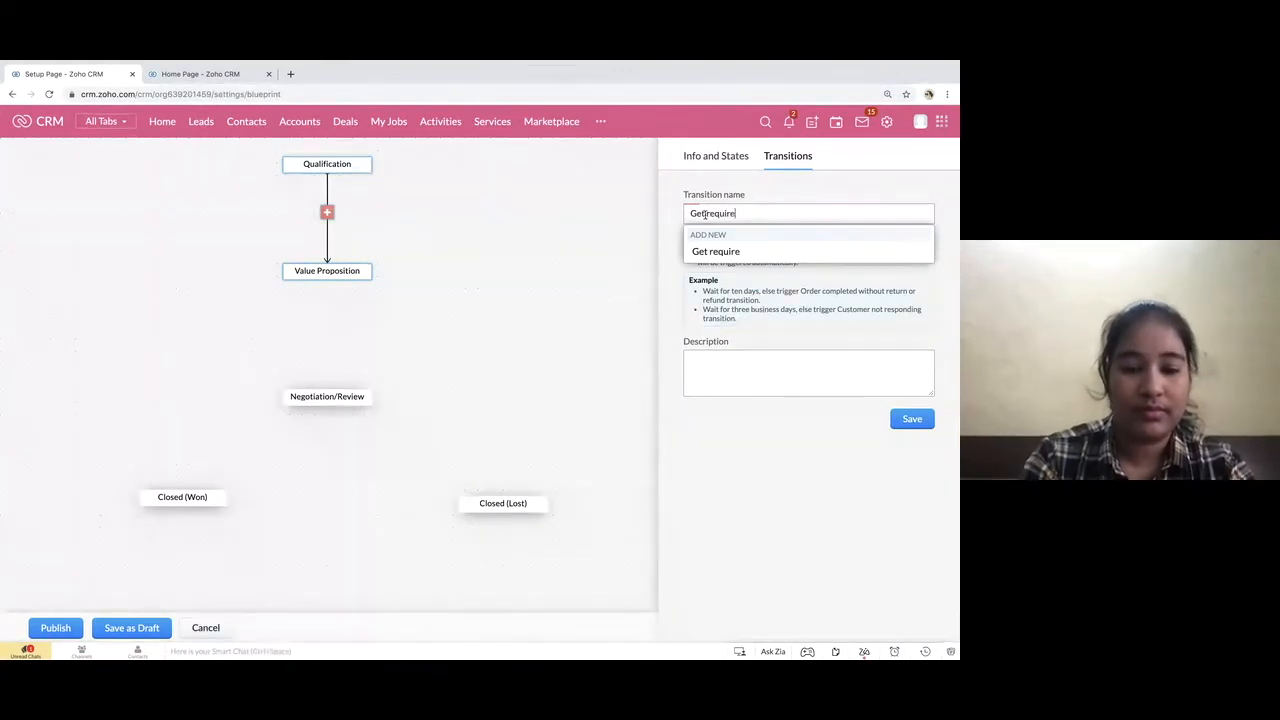
text(ment an)
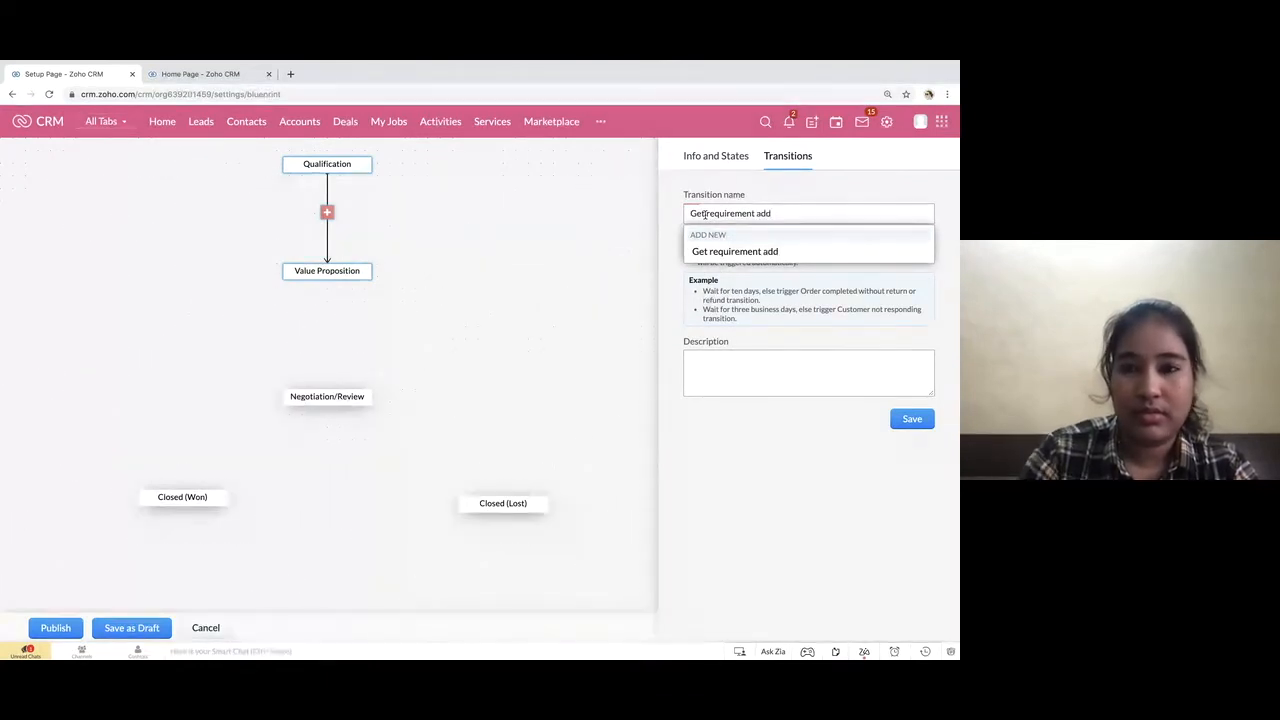
triple_click(697, 213)
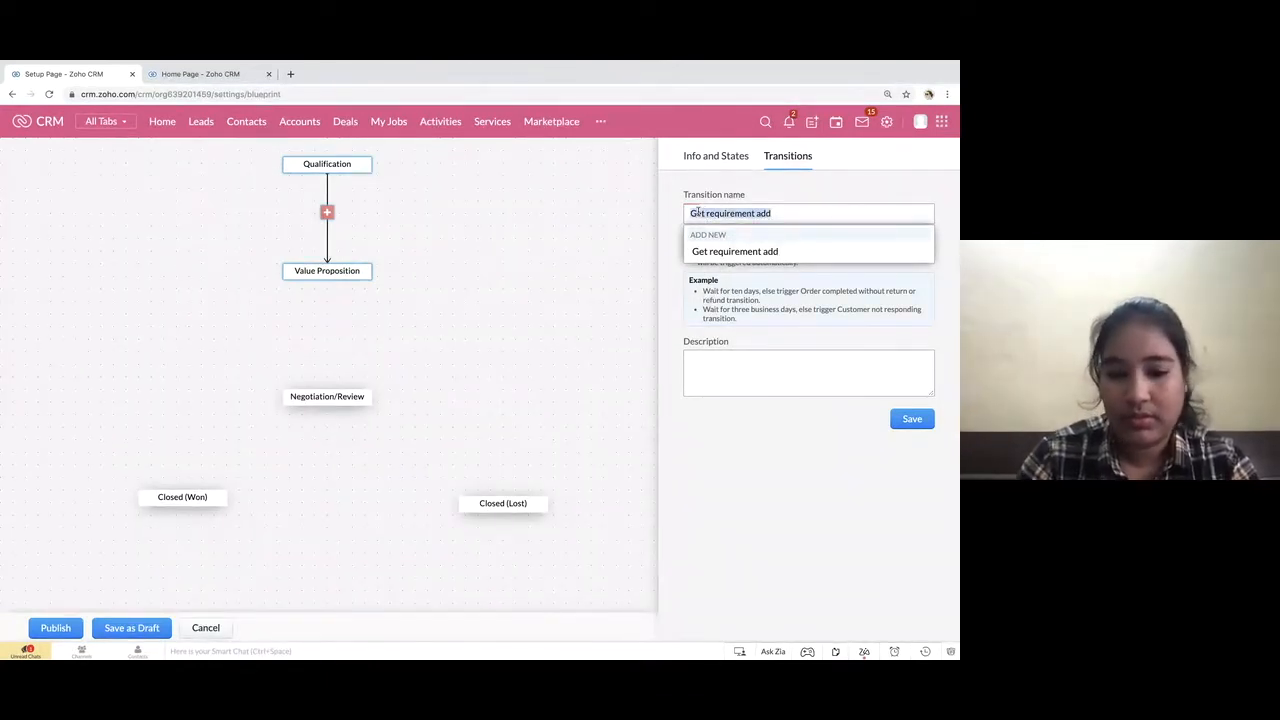
text(Requirement and a)
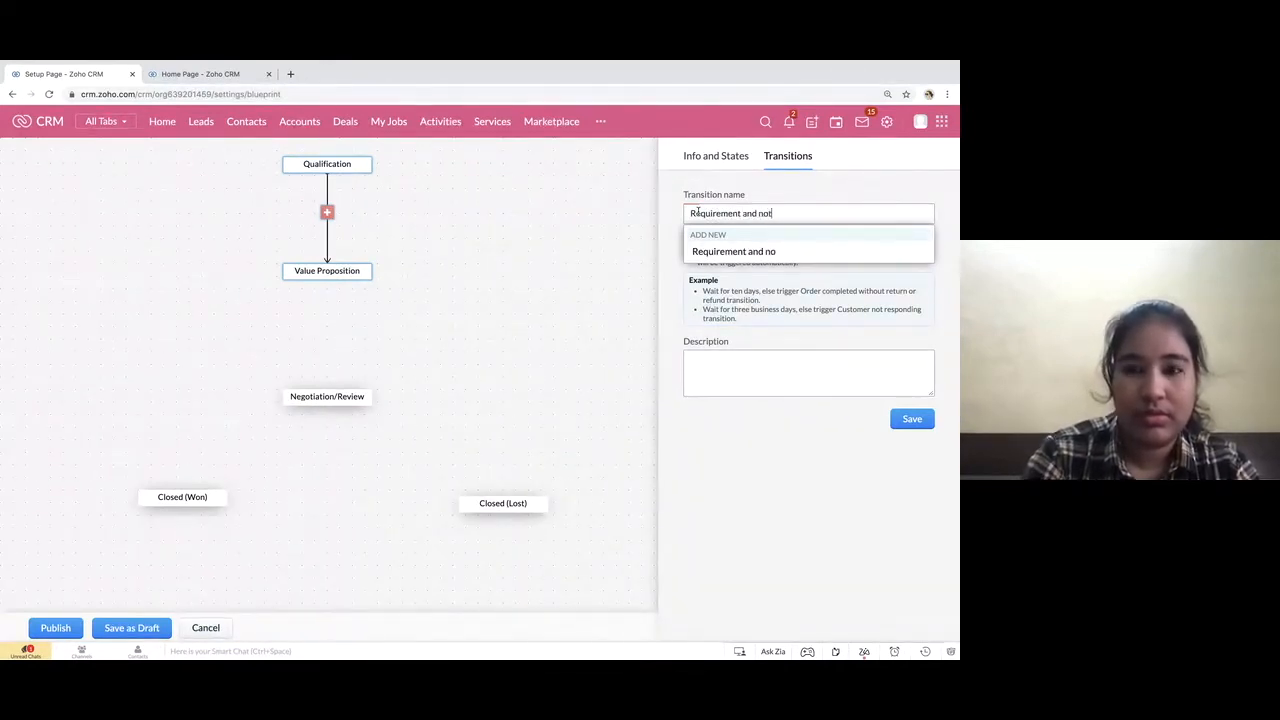
click(743, 252)
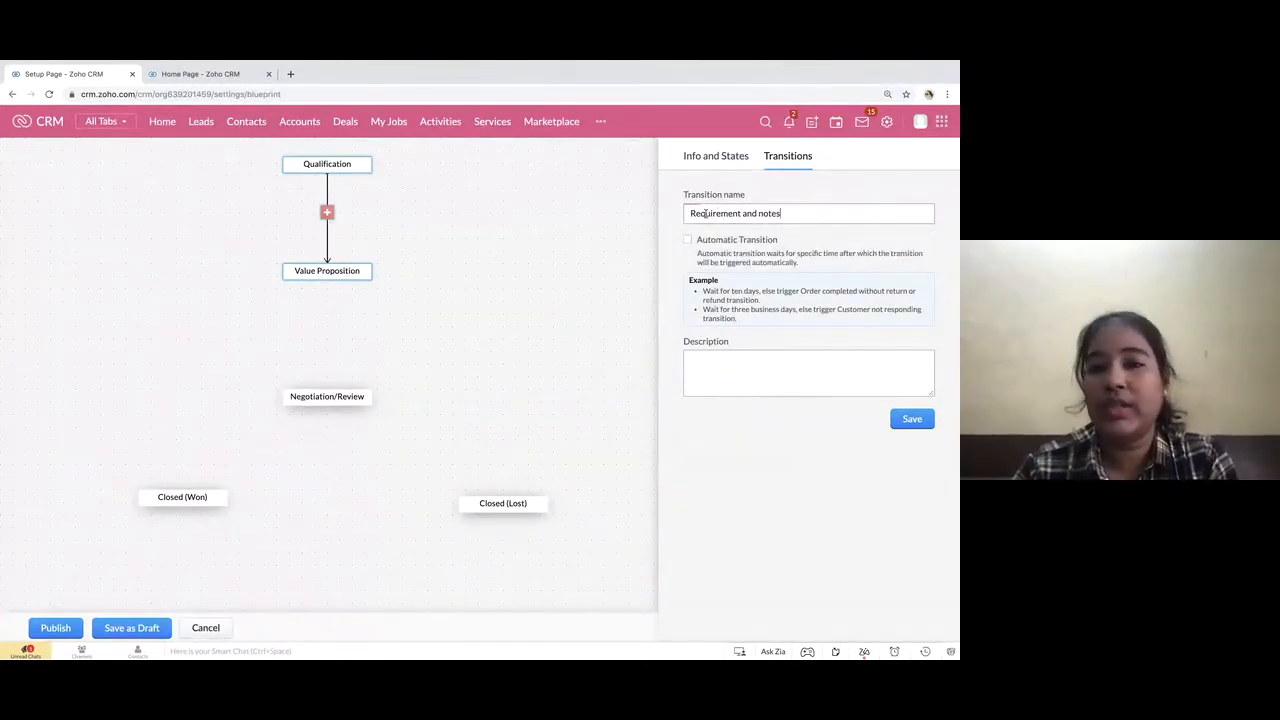
Name the transition from Qualification to Value Proposition "Get Requirement" and save it
triple_click(737, 215)
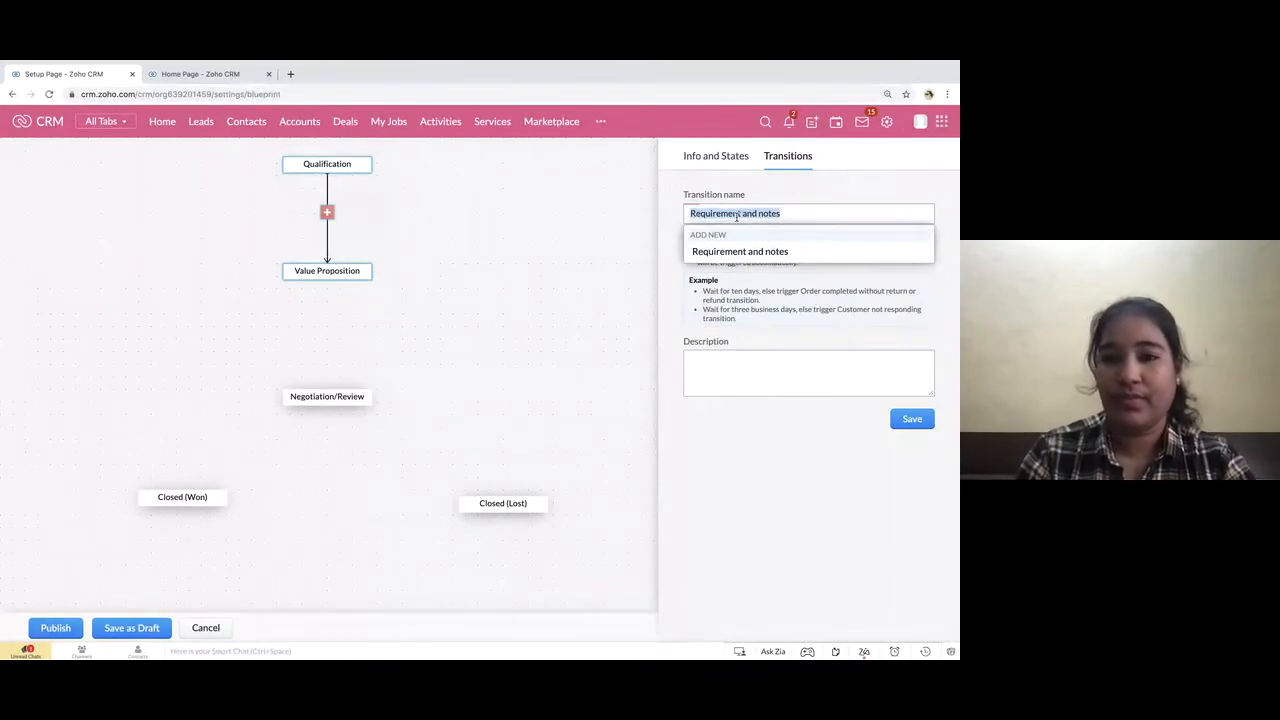
text(Get Requirement)
click(737, 251)
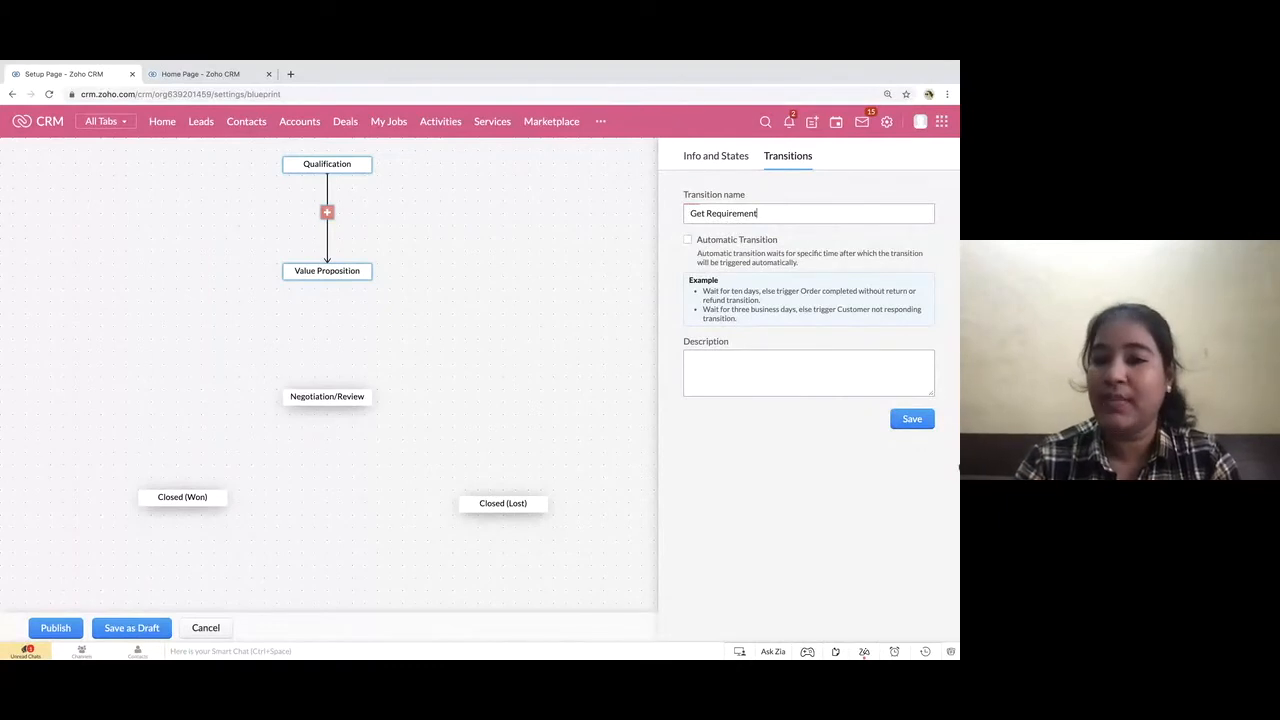
click(912, 422)
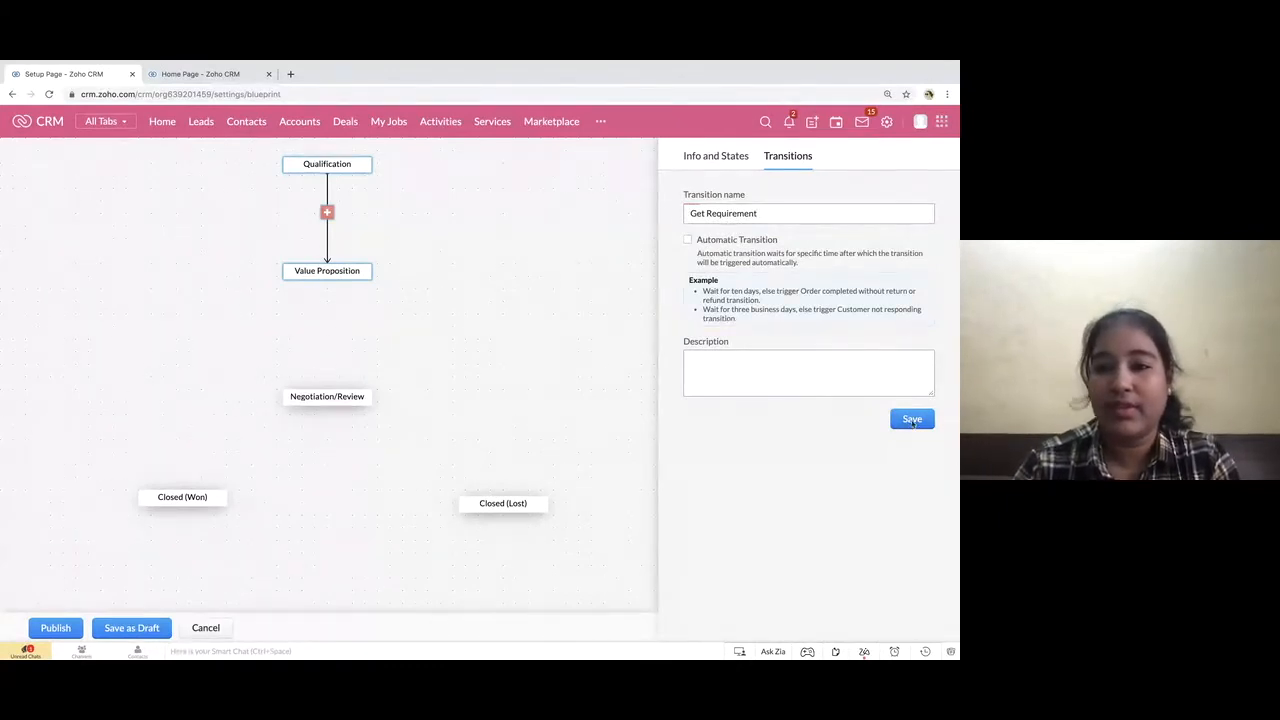
Connect Value Proposition to Negotiation/Review, and branch Negotiation/Review to both Closed (Won) and Closed (Lost)
click(325, 285)
drag(325, 285, 320, 397)
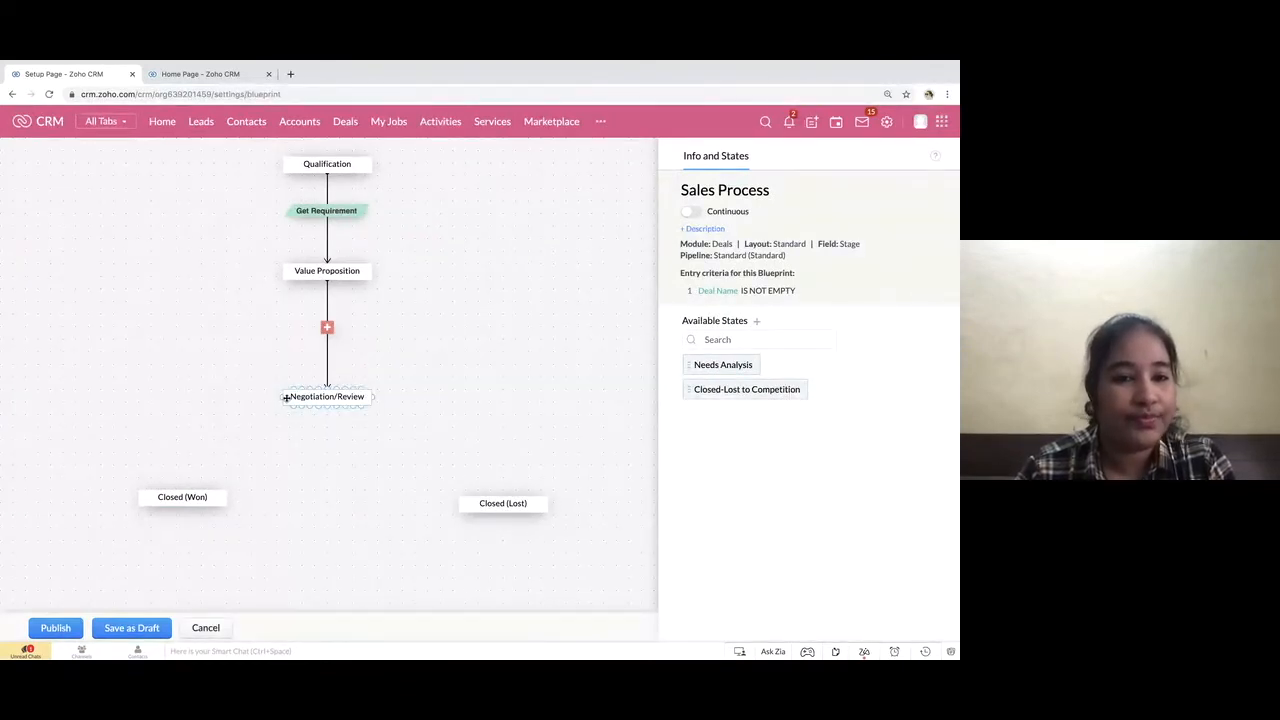
mouse_move(276, 400)
mouse_down()
mouse_move(174, 400)
mouse_move(182, 487)
mouse_up()
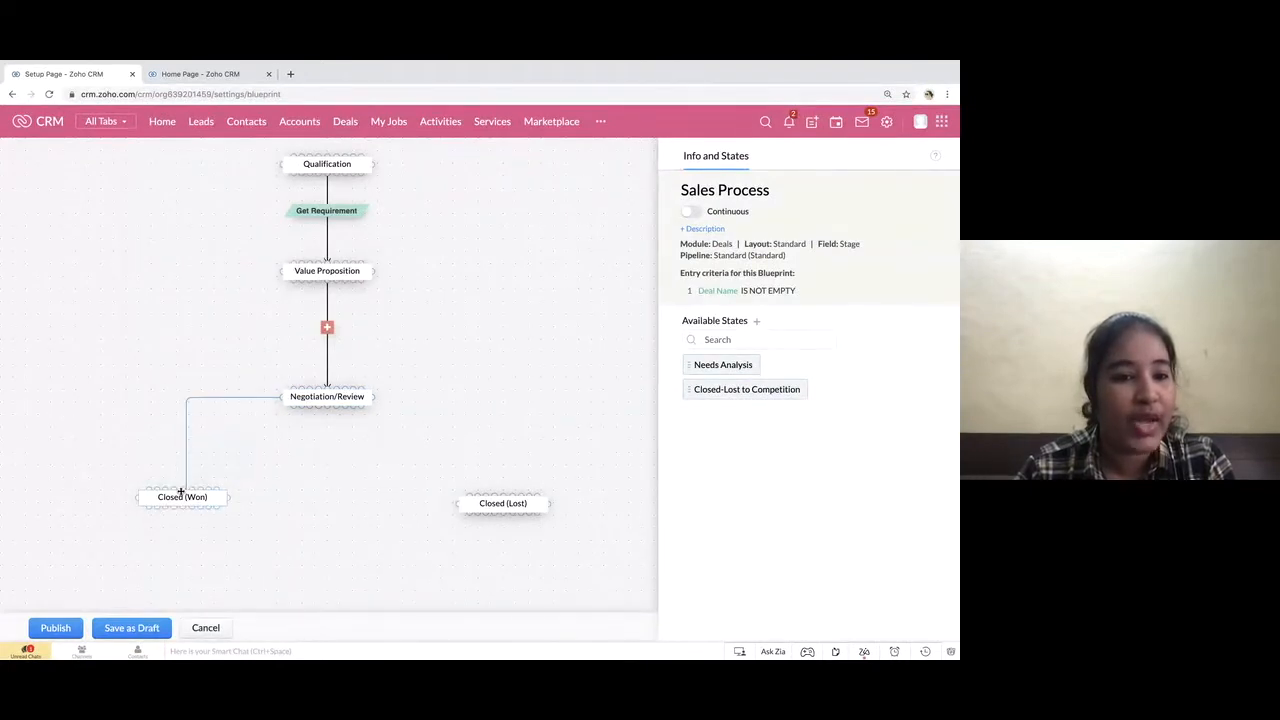
click(352, 398)
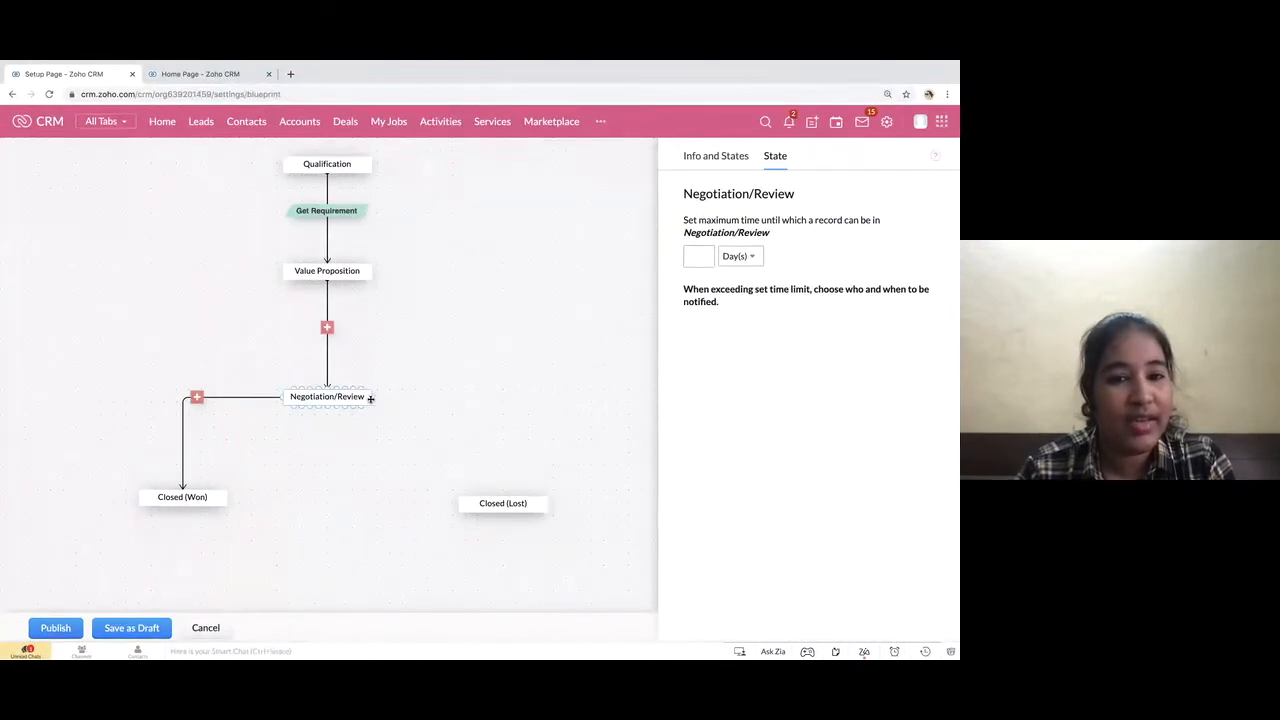
mouse_move(374, 400)
mouse_down()
mouse_move(511, 398)
mouse_move(508, 493)
mouse_up()
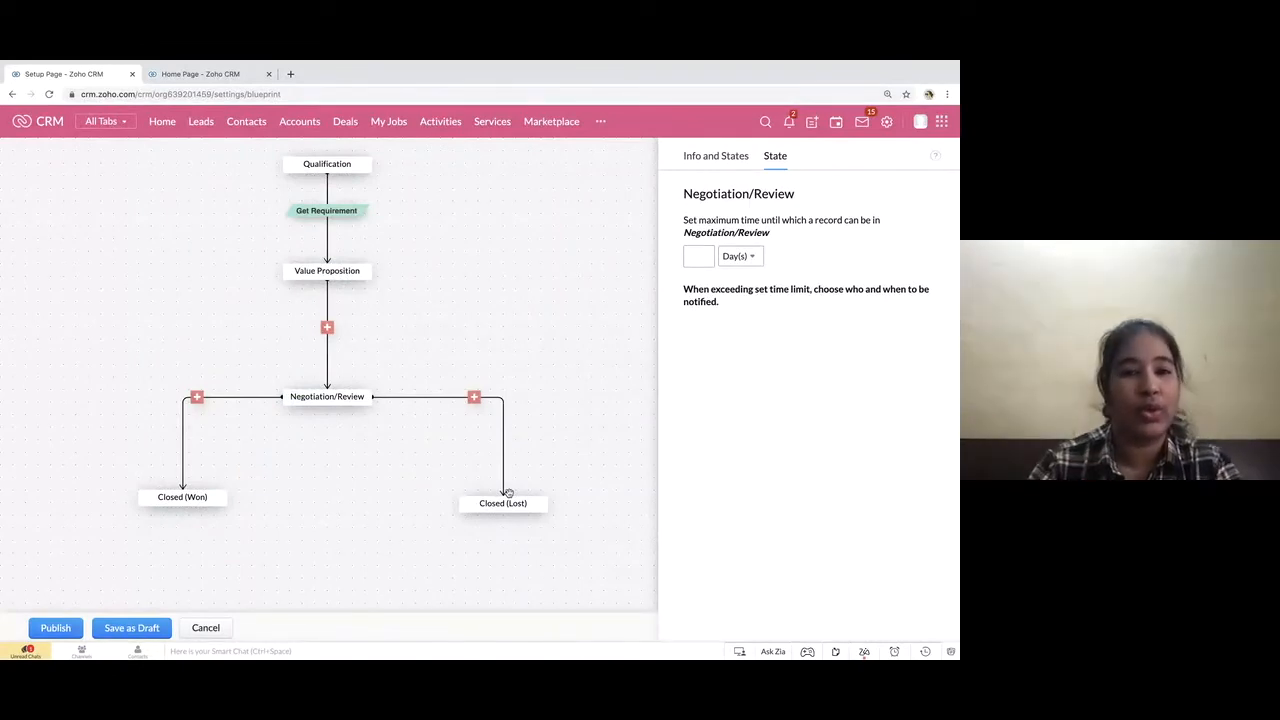
Create and save a transition named "Discount" between Value Proposition and Negotiation/Review
click(327, 328)
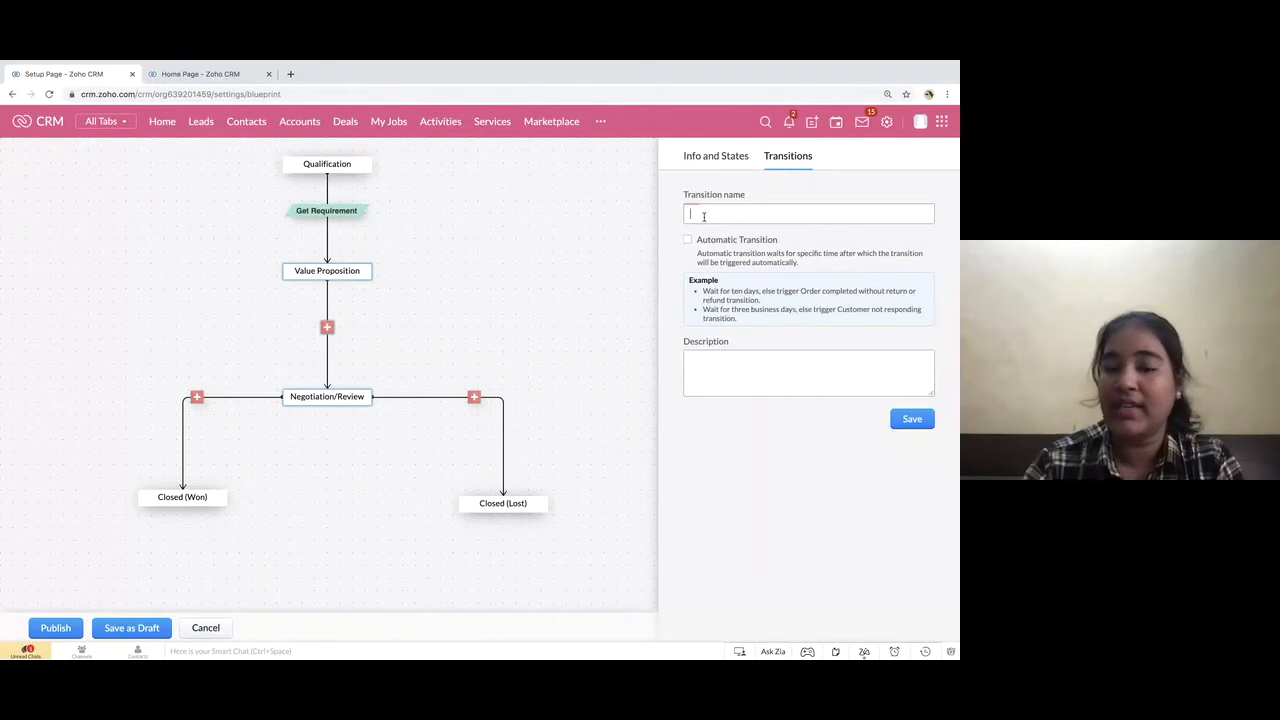
click(704, 216)
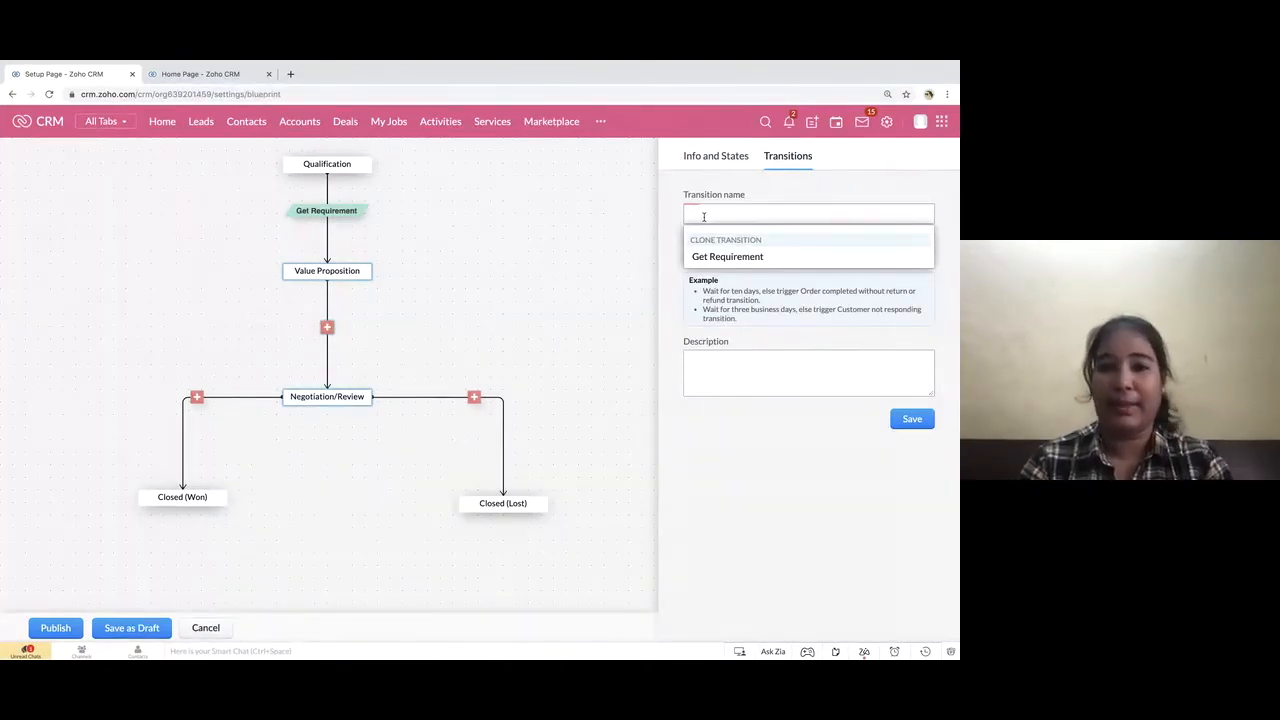
text(Discount)
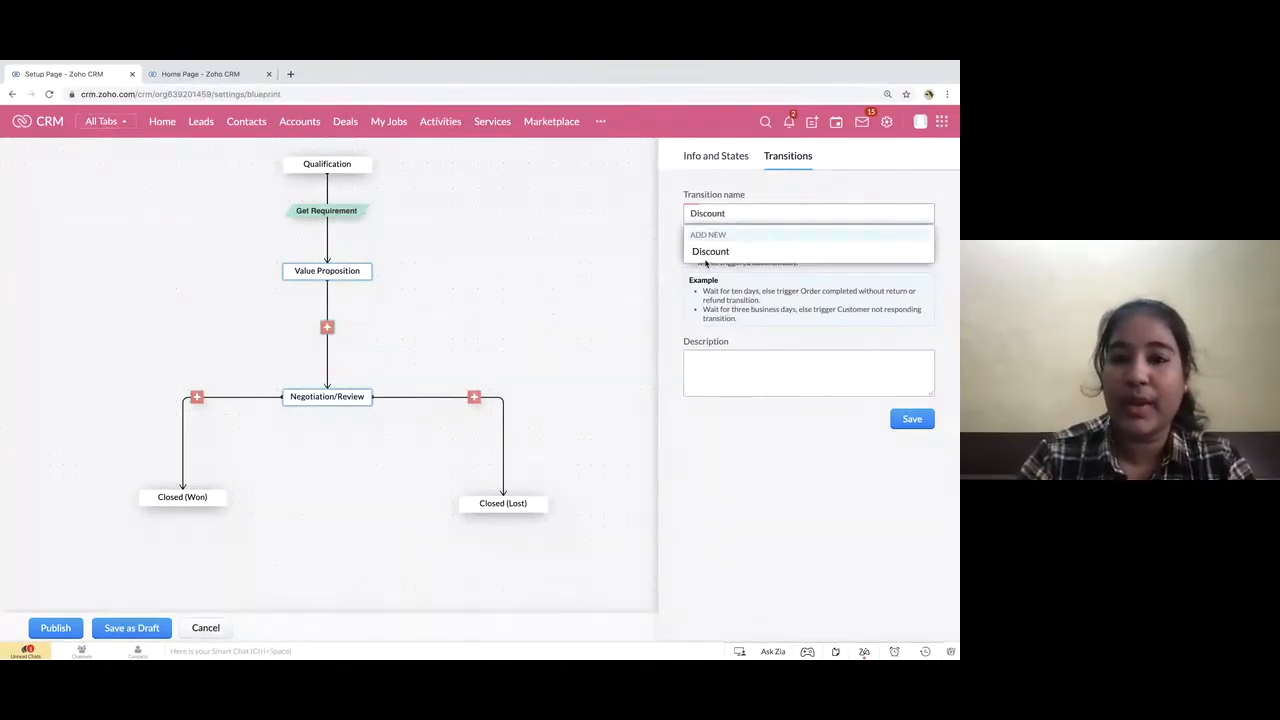
click(706, 253)
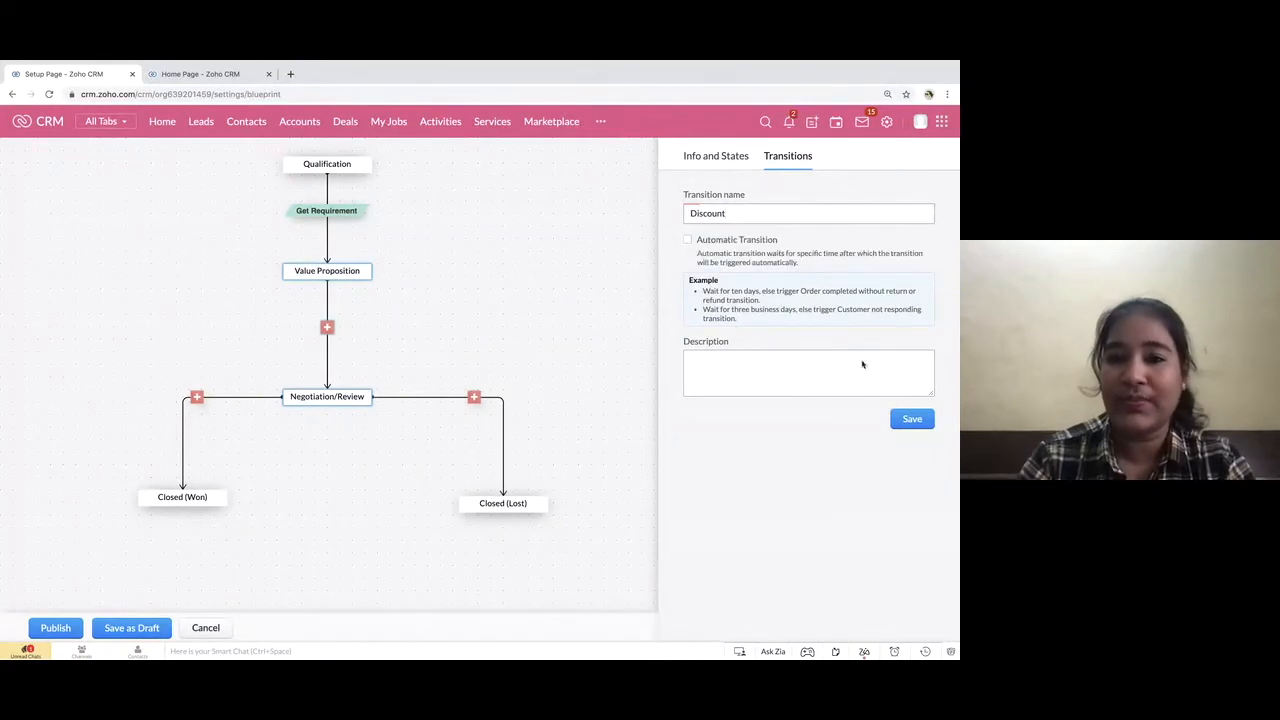
click(910, 419)
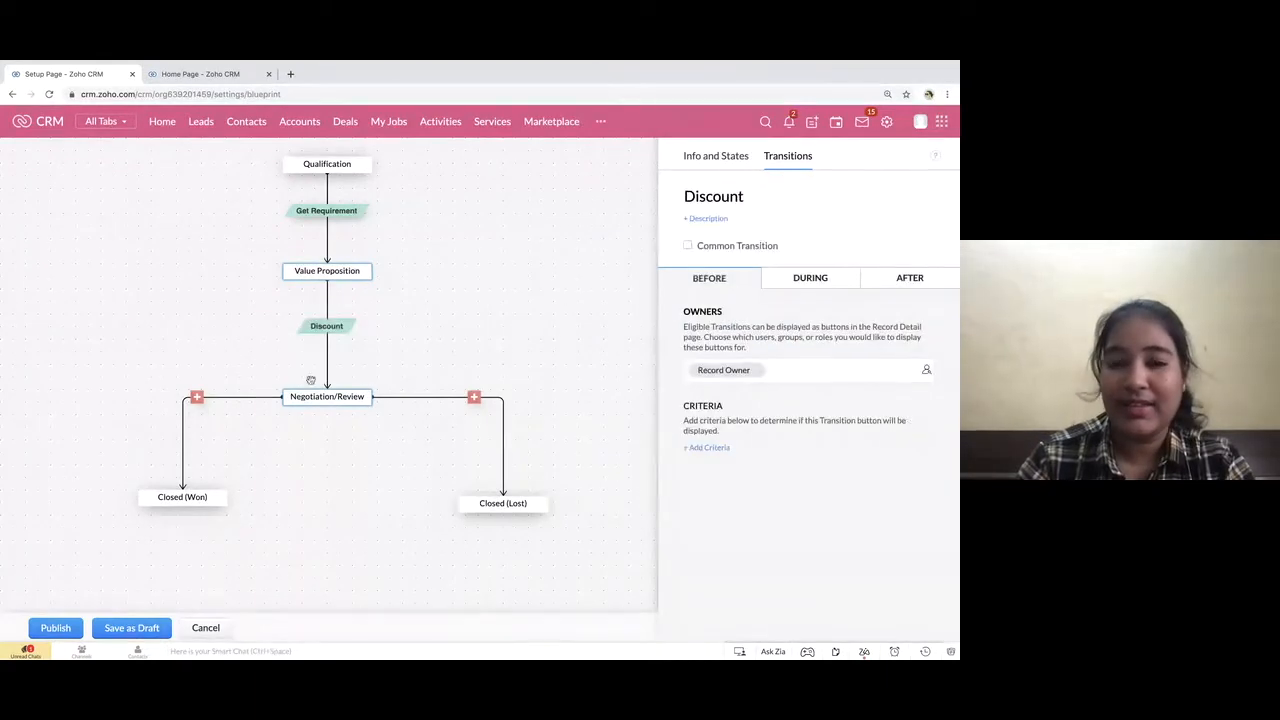
Create and save a transition named "deal won" between Negotiation/Review and Closed (Won)
click(197, 397)
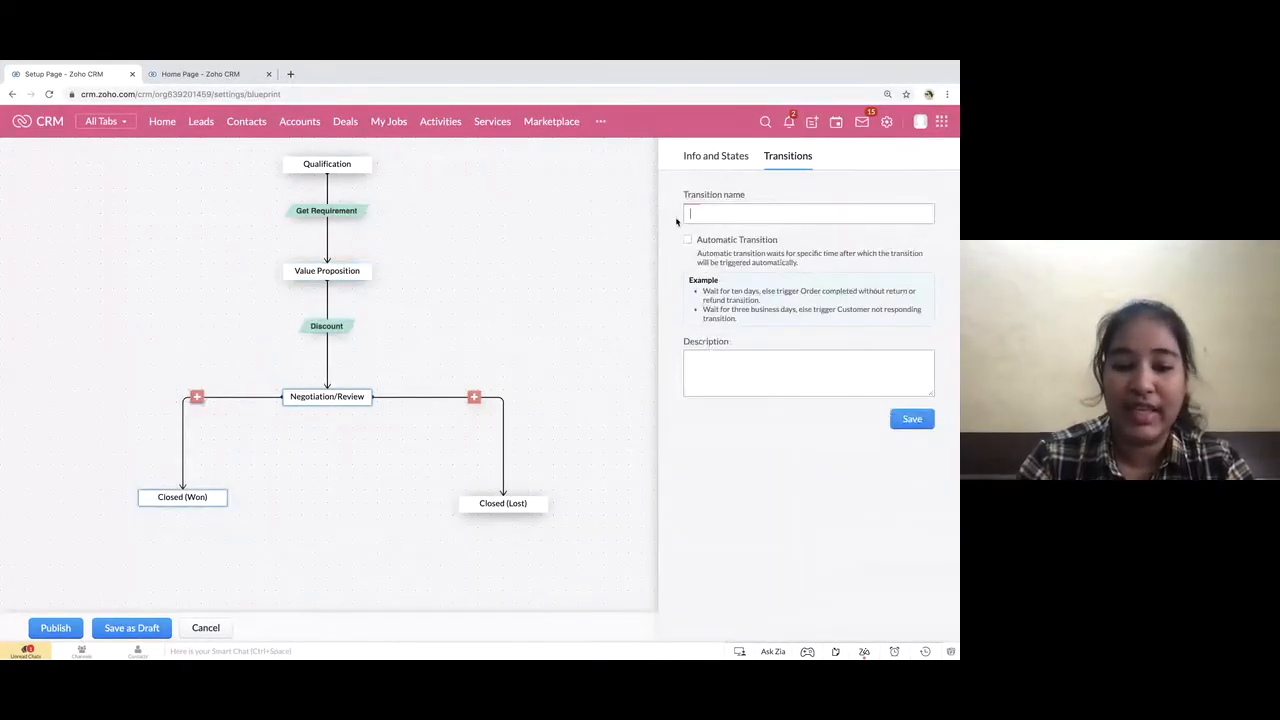
text(deal)
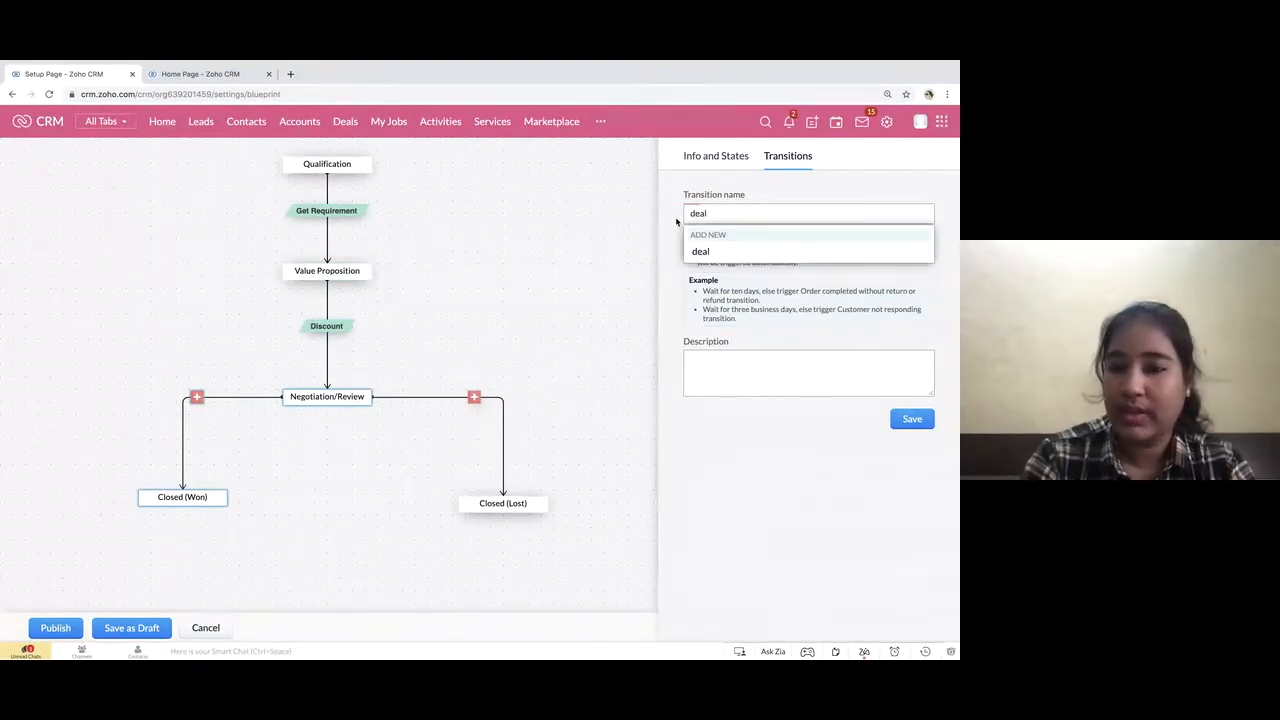
text( won)
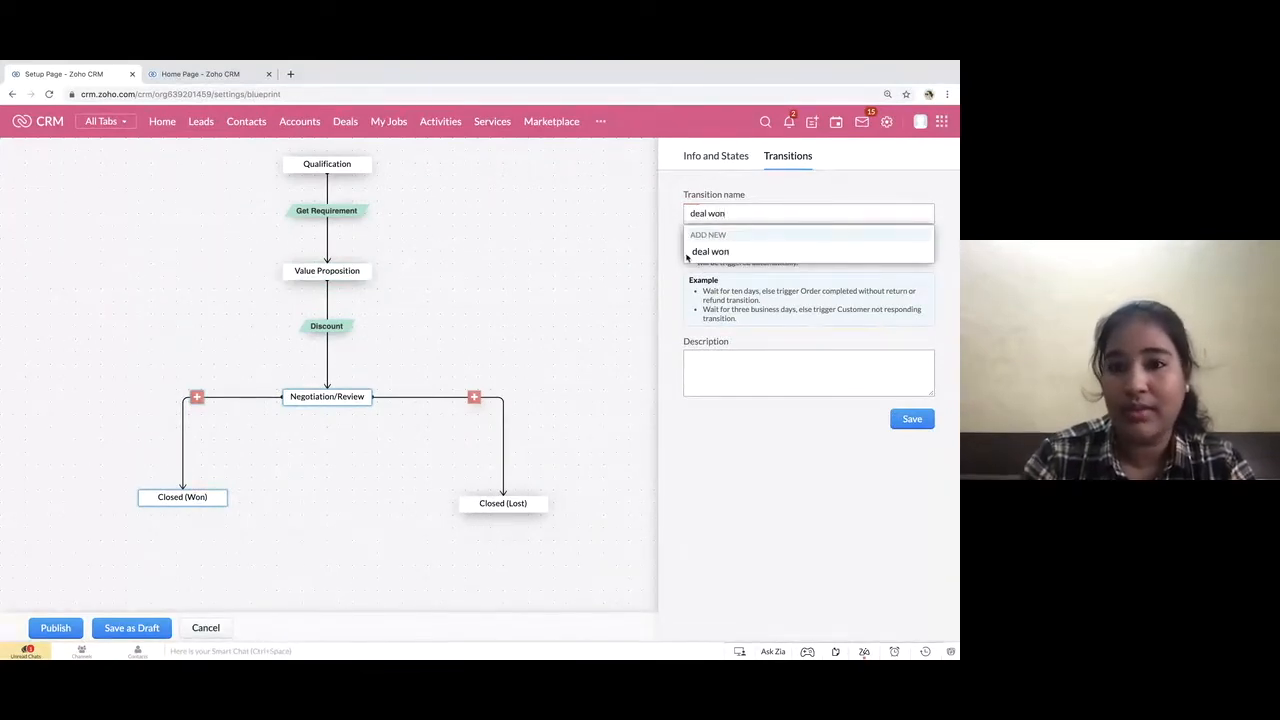
click(687, 255)
click(910, 418)
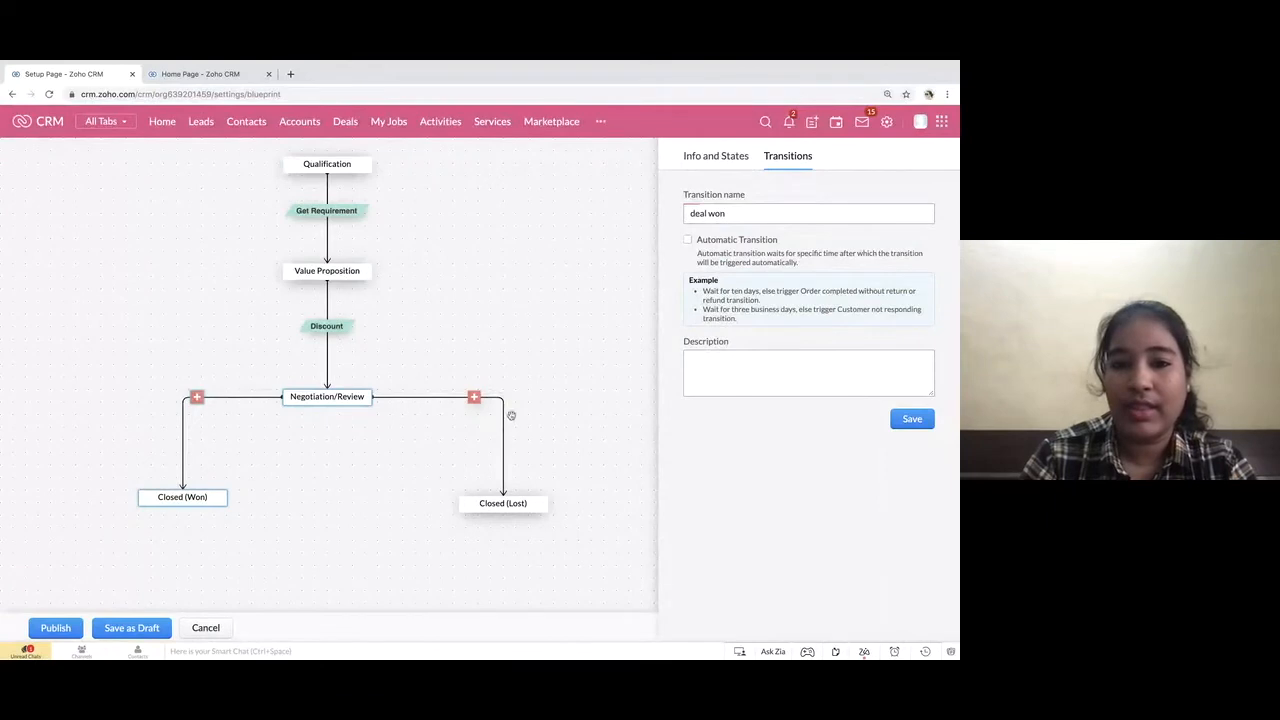
Create and save a transition named "deal lost" between Negotiation/Review and Closed (Lost)
click(474, 400)
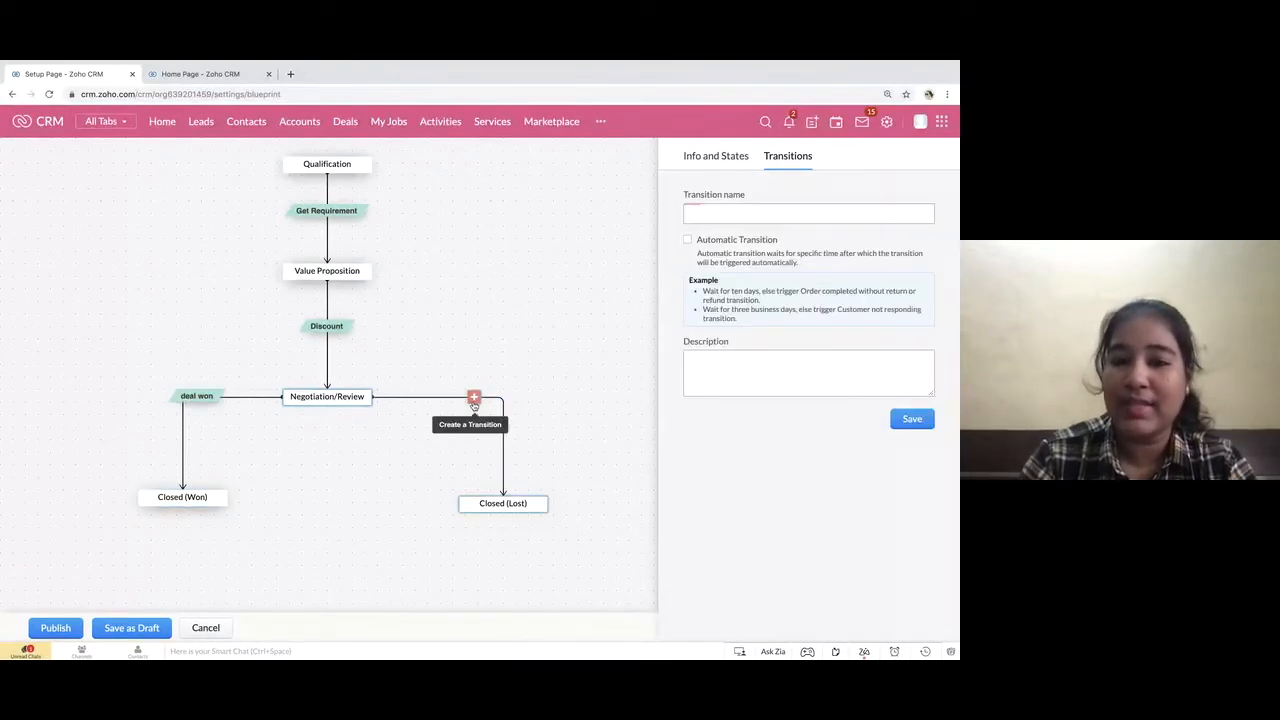
text(dea)
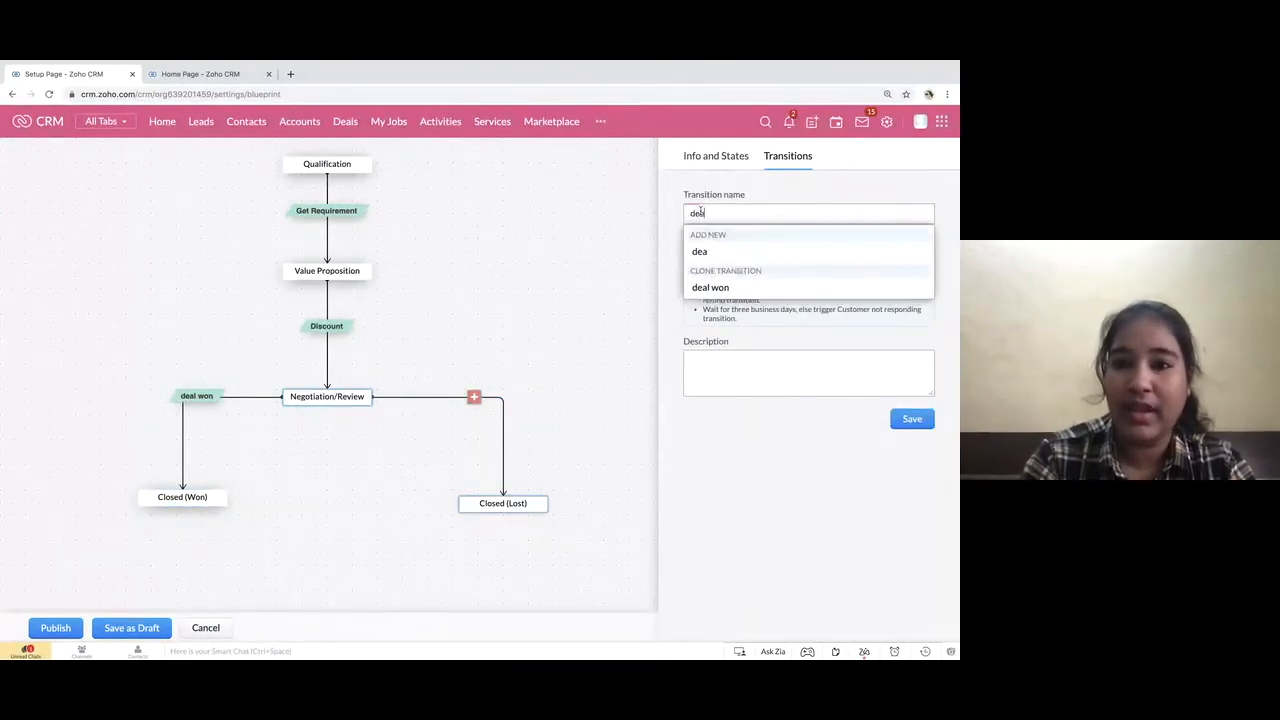
text(l lost)
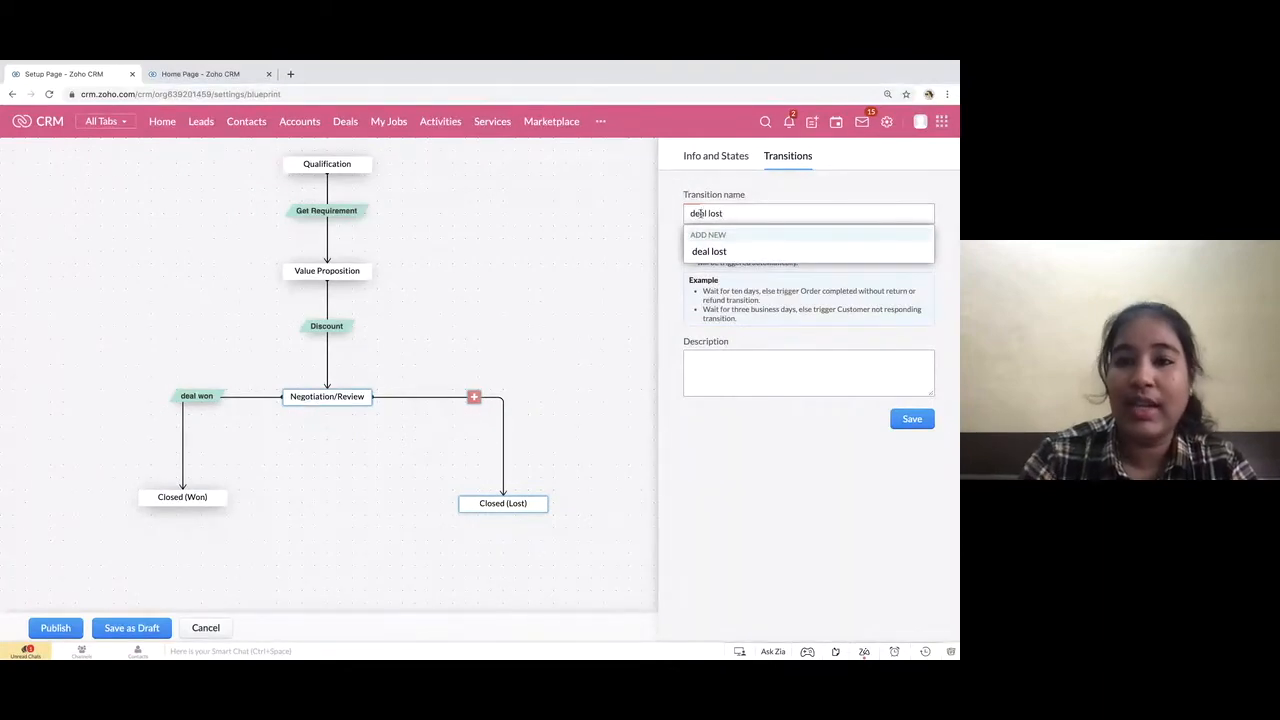
click(708, 251)
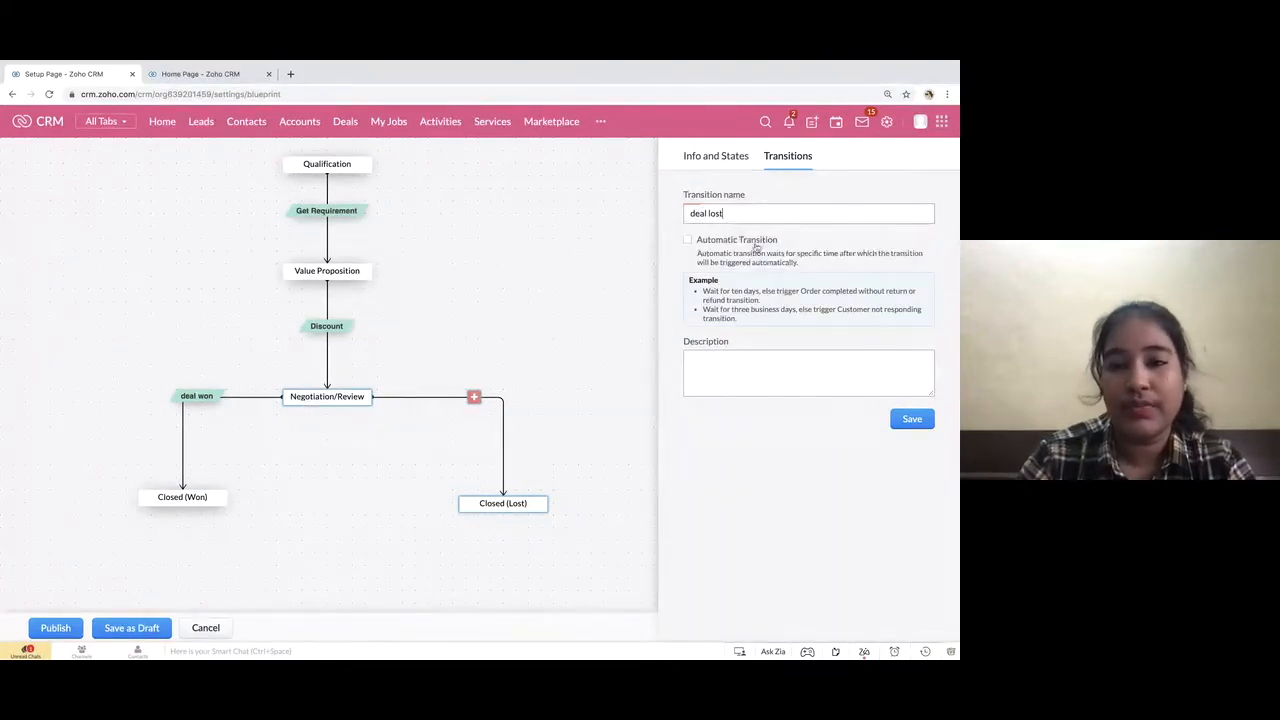
click(912, 419)
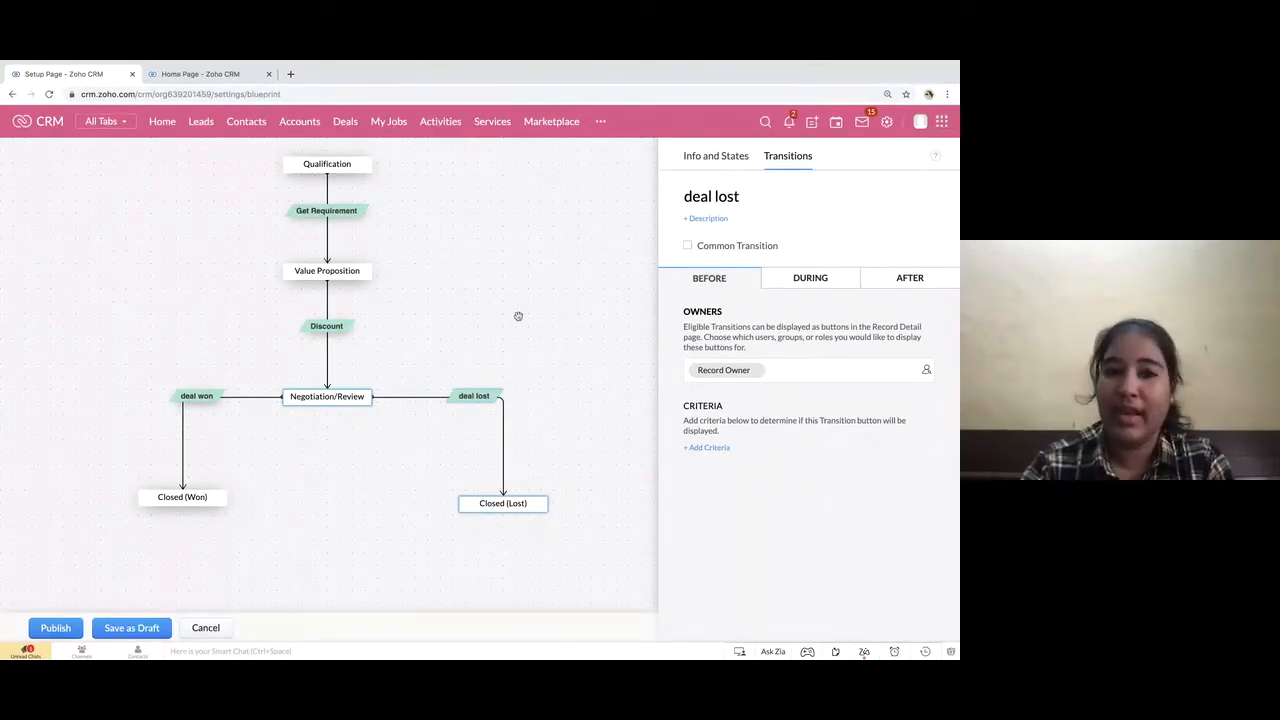
Open the settings of the Get Requirement transition, and switch to the slide presentation
click(337, 213)
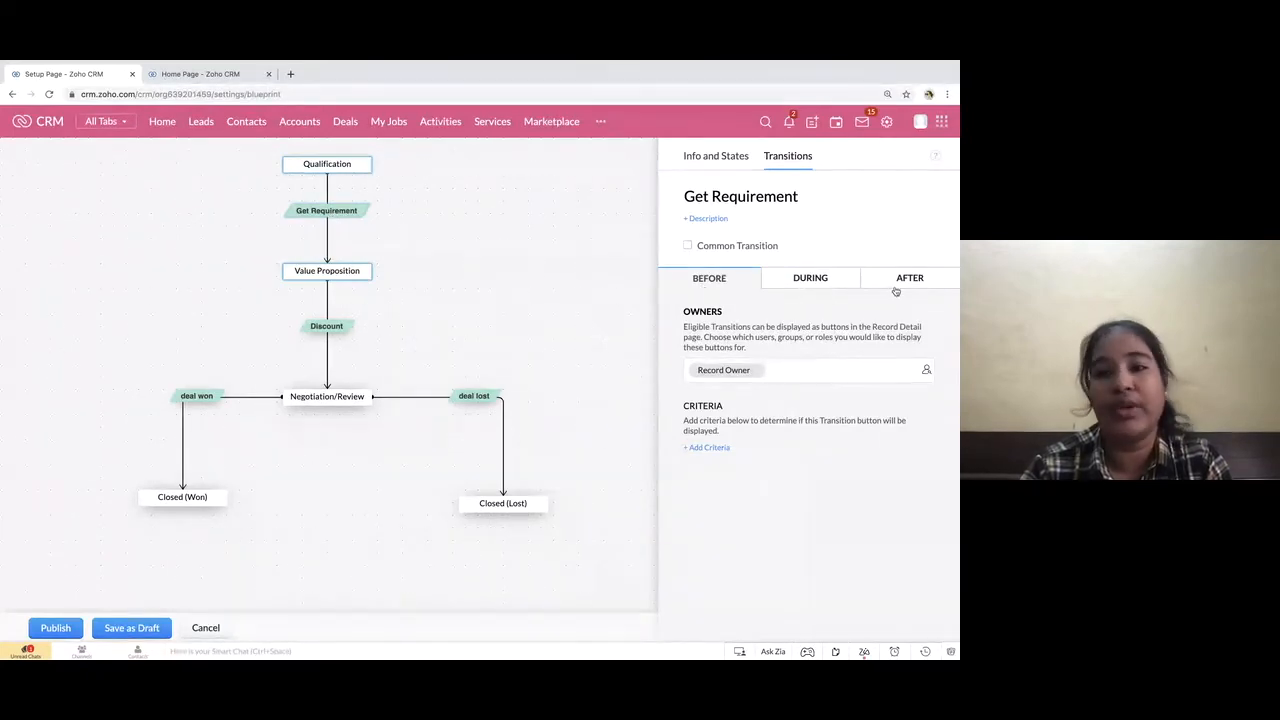
key(ctrl+Left)
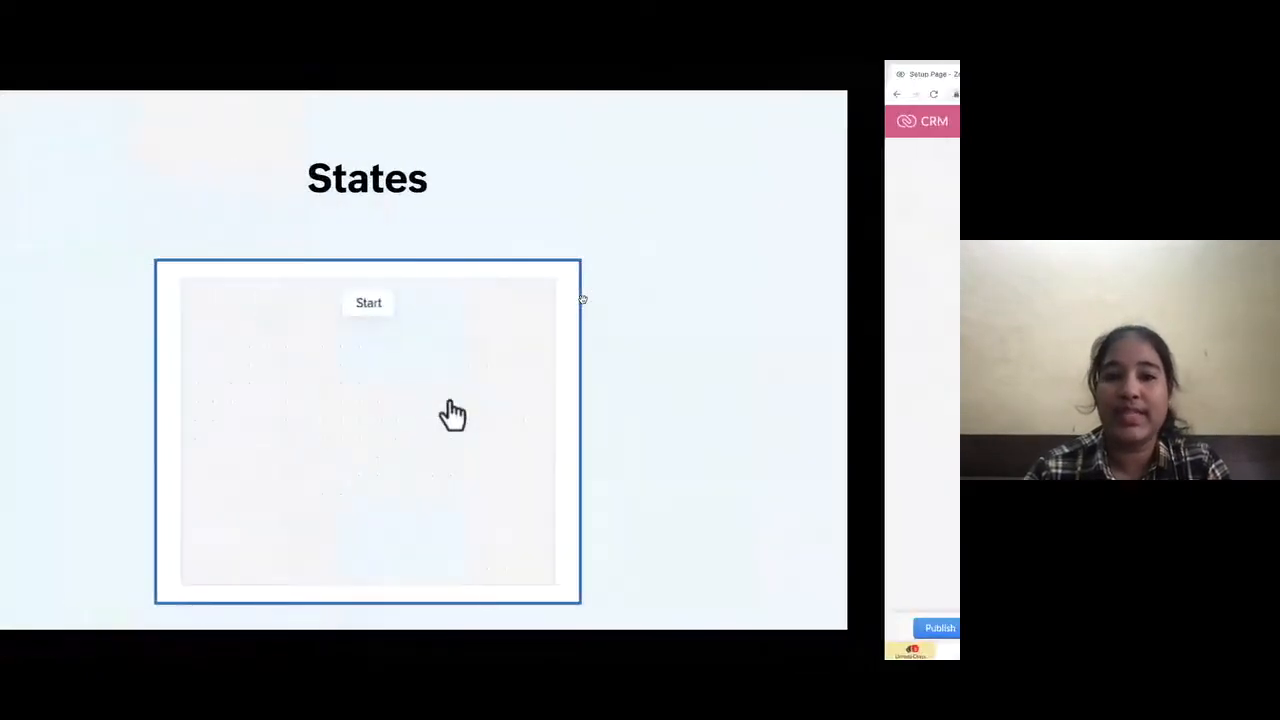
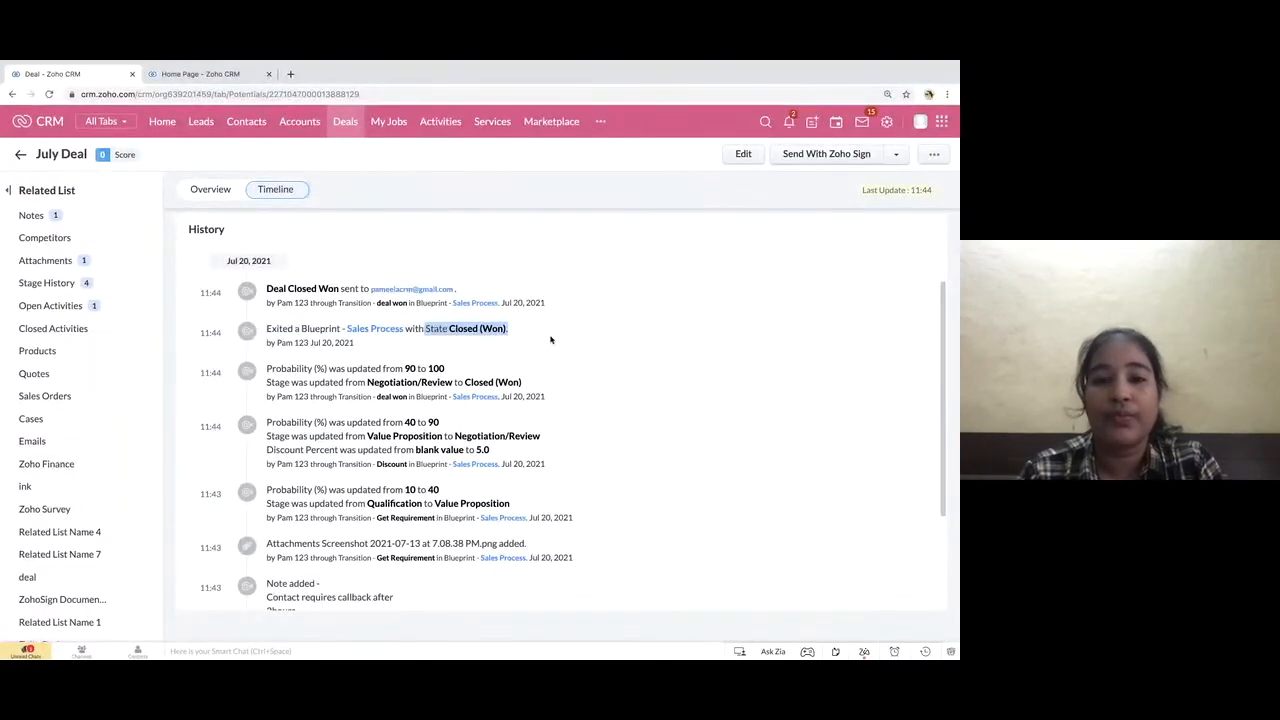
click(550, 340)
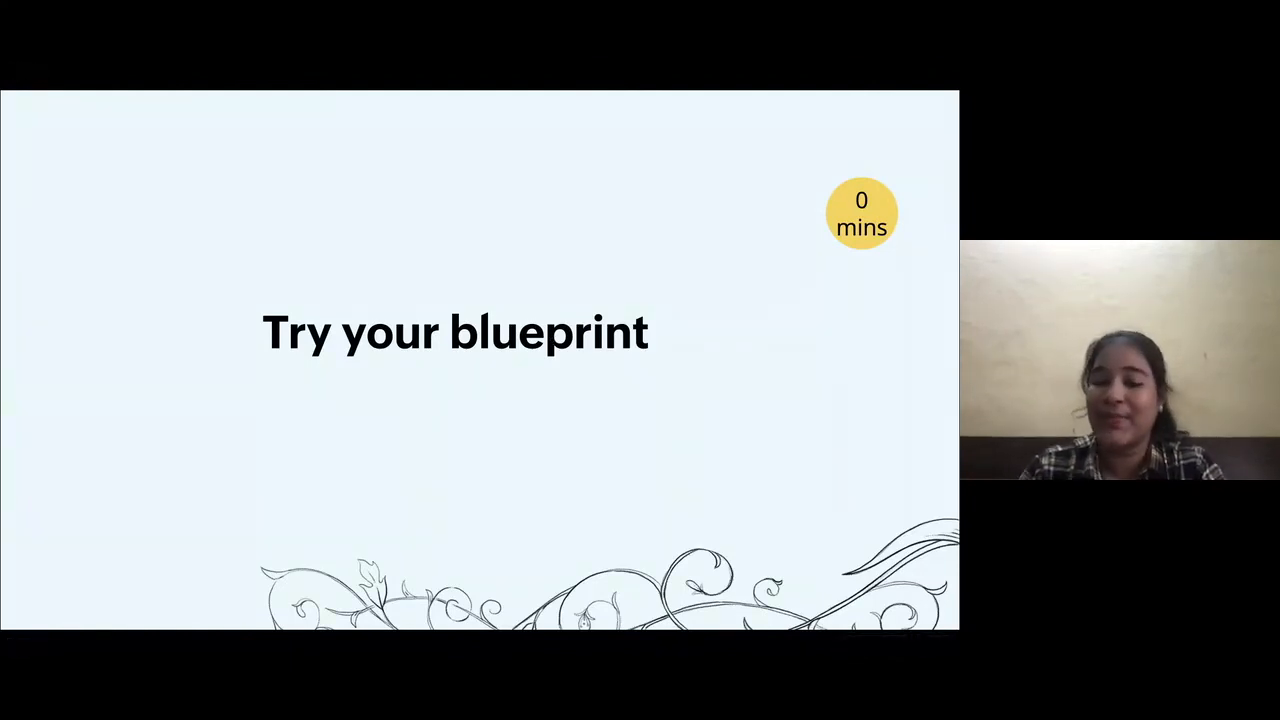
key(Right)
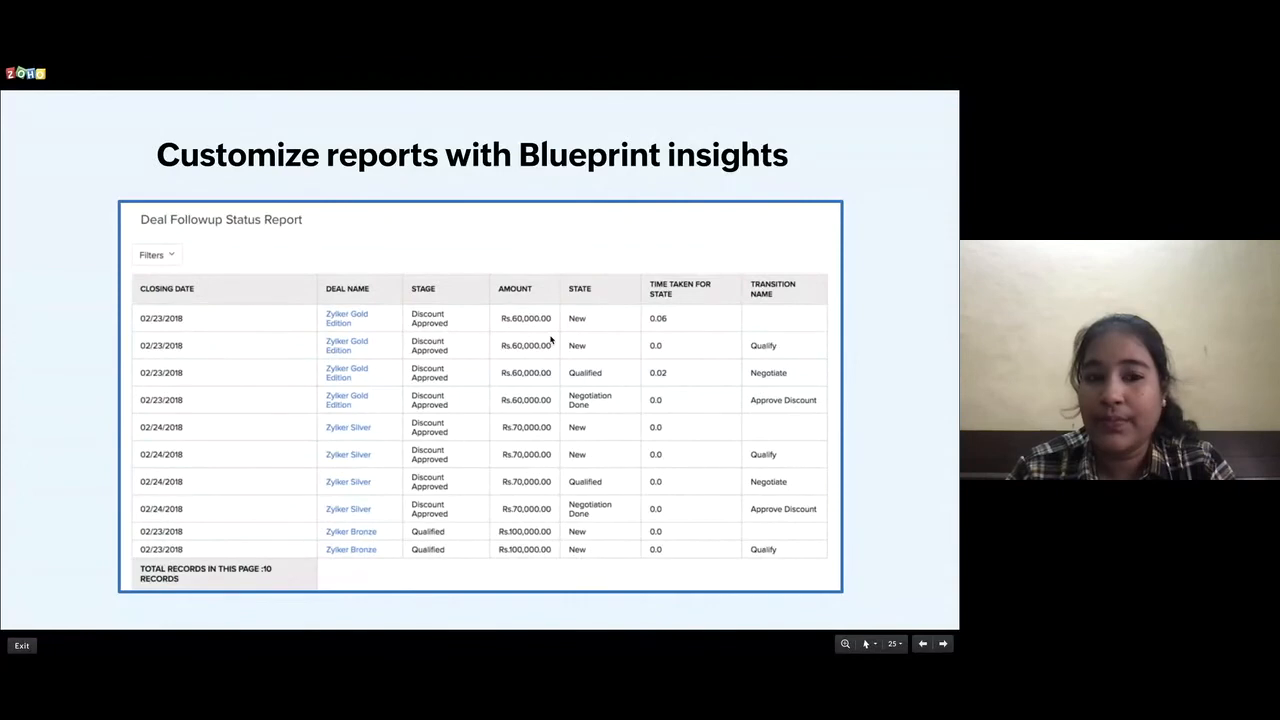
Switch back to Zoho CRM, search the module list for "repor" and open the Reports module
key(ctrl+Right)
click(599, 124)
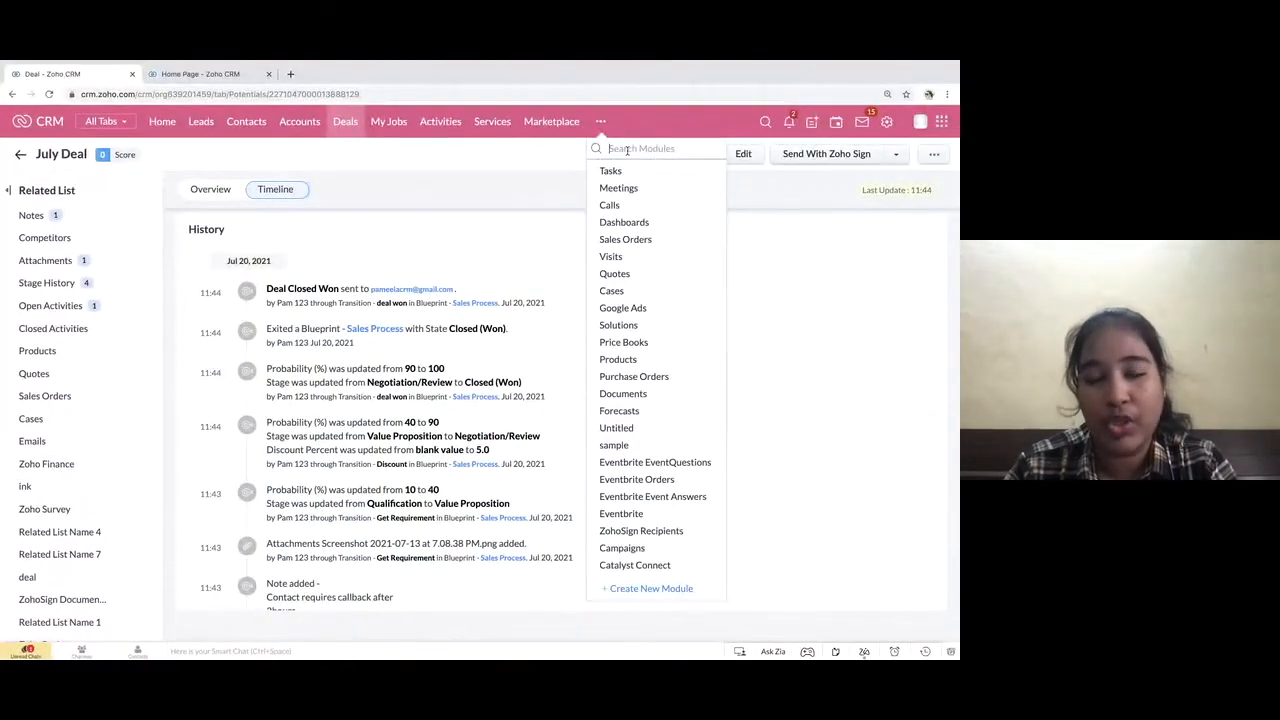
text(report)
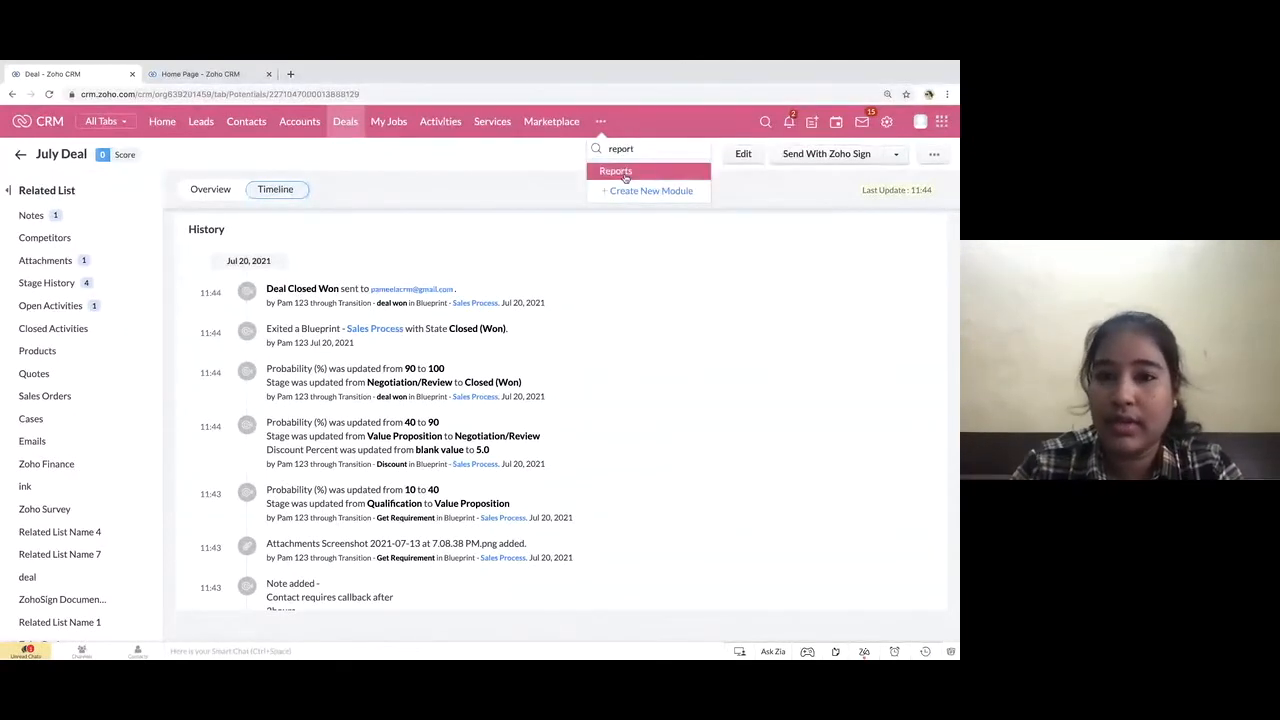
click(625, 176)
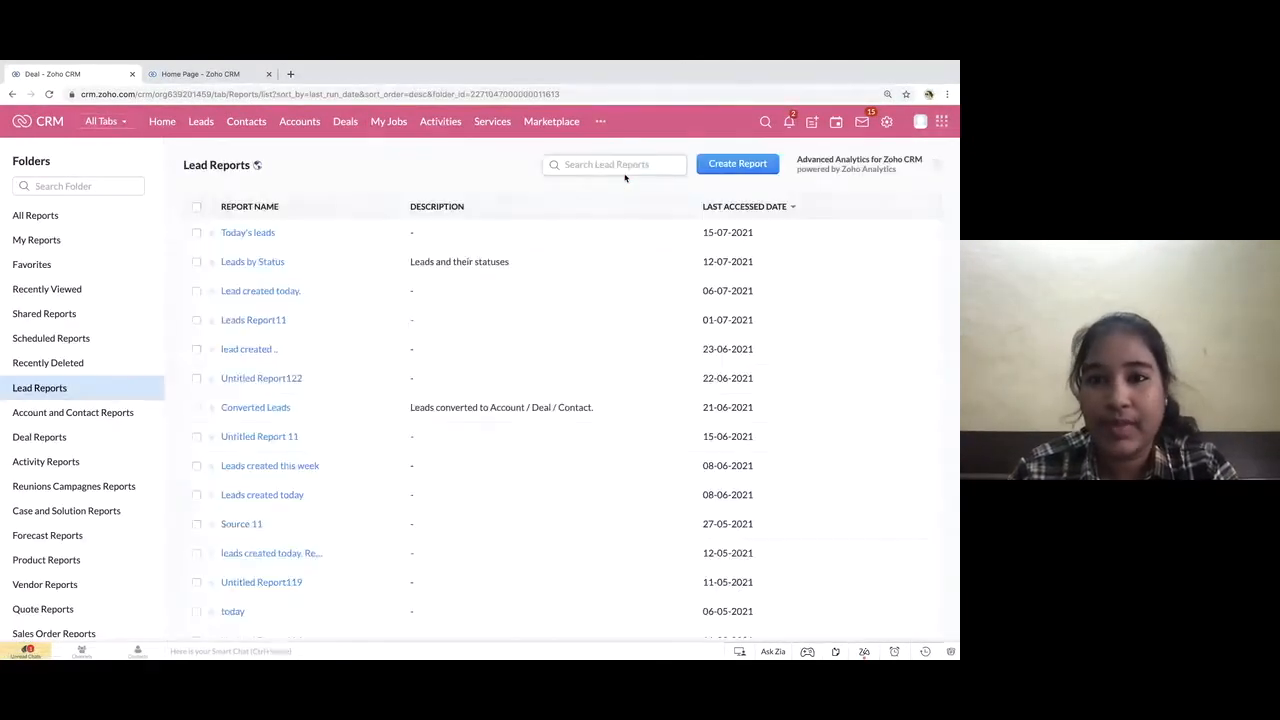
Create a new report with Deals as the primary module and continue to the related modules
click(742, 167)
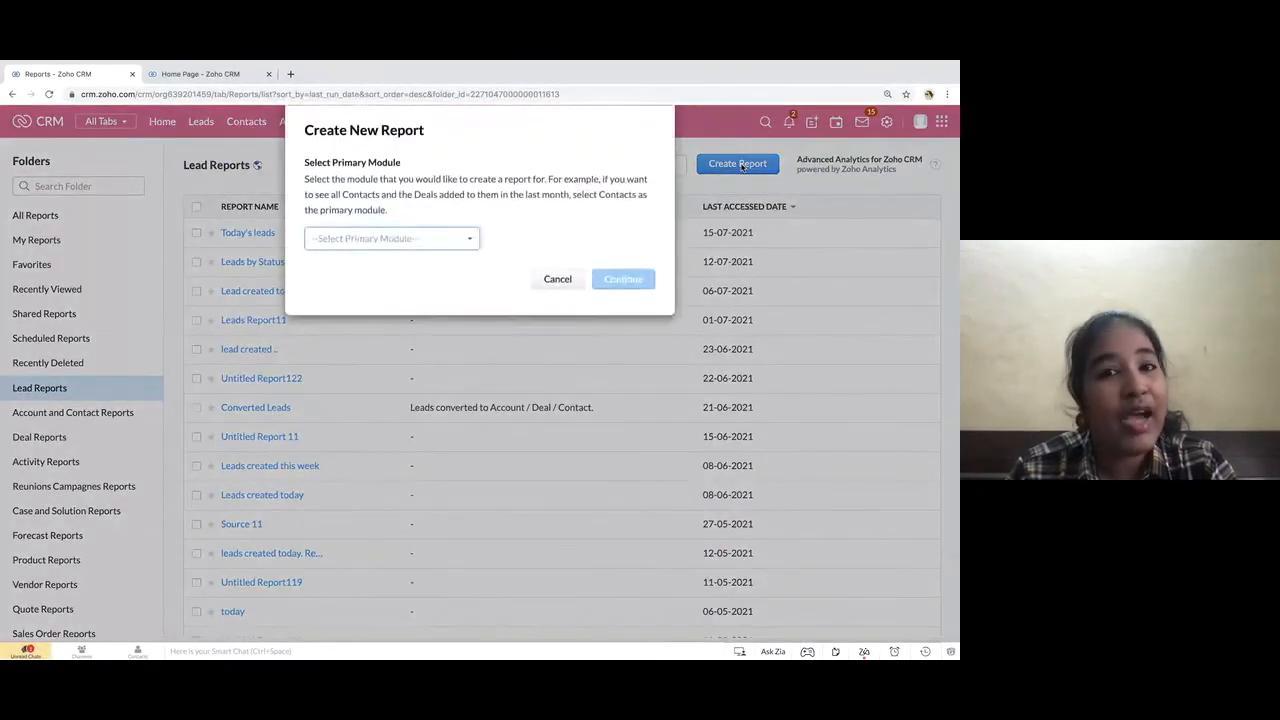
click(419, 246)
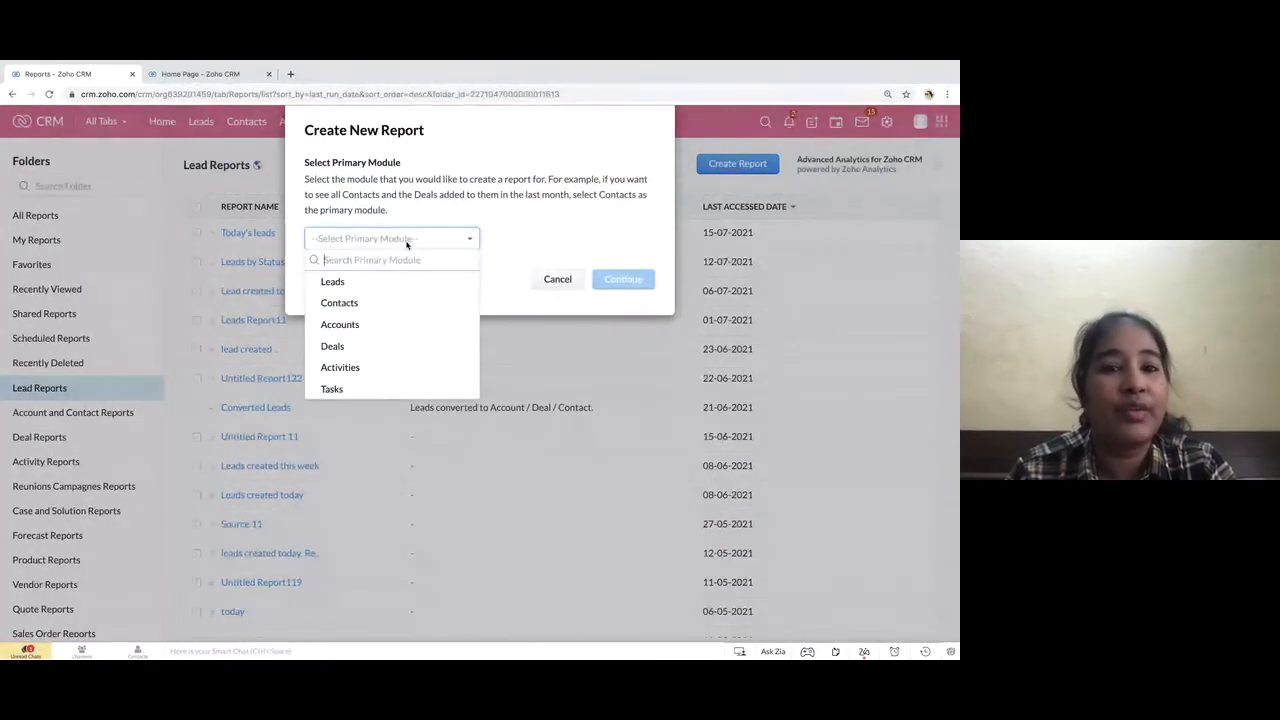
click(339, 345)
click(627, 284)
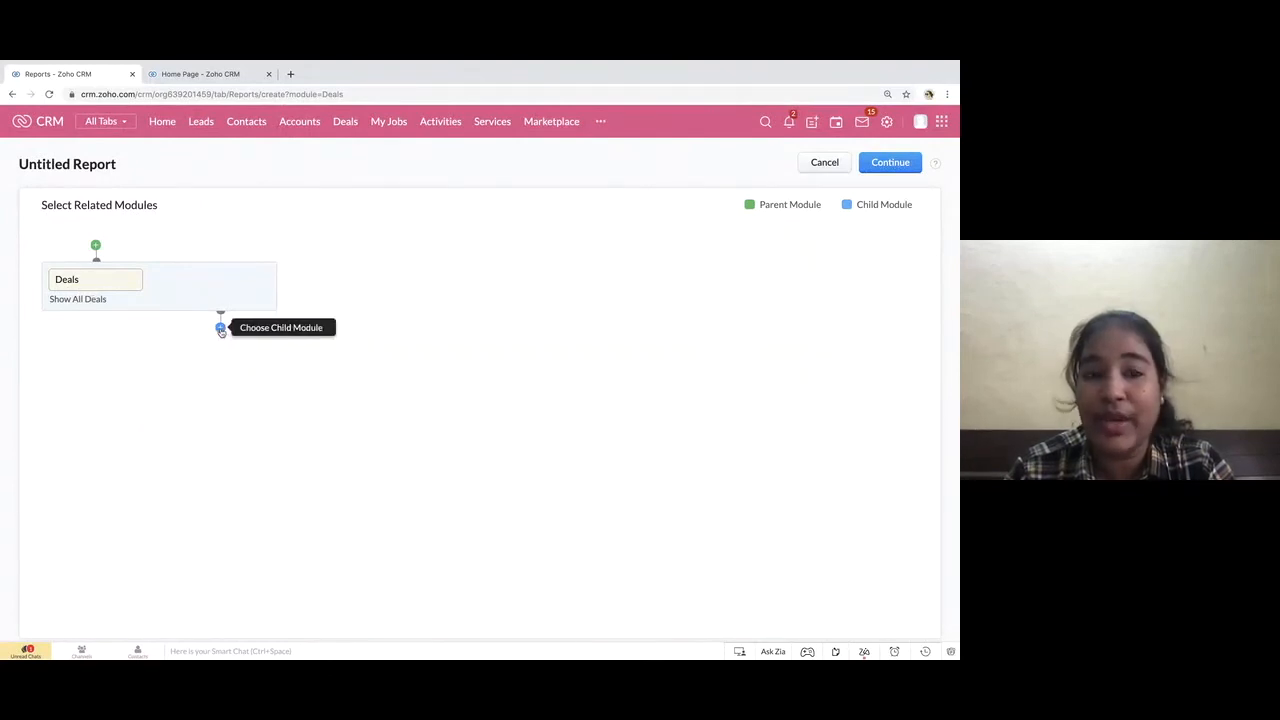
Add Blueprint Logs (Blueprints) as a child module of Deals with the Inclusive relationship, and continue to the report editor
click(221, 330)
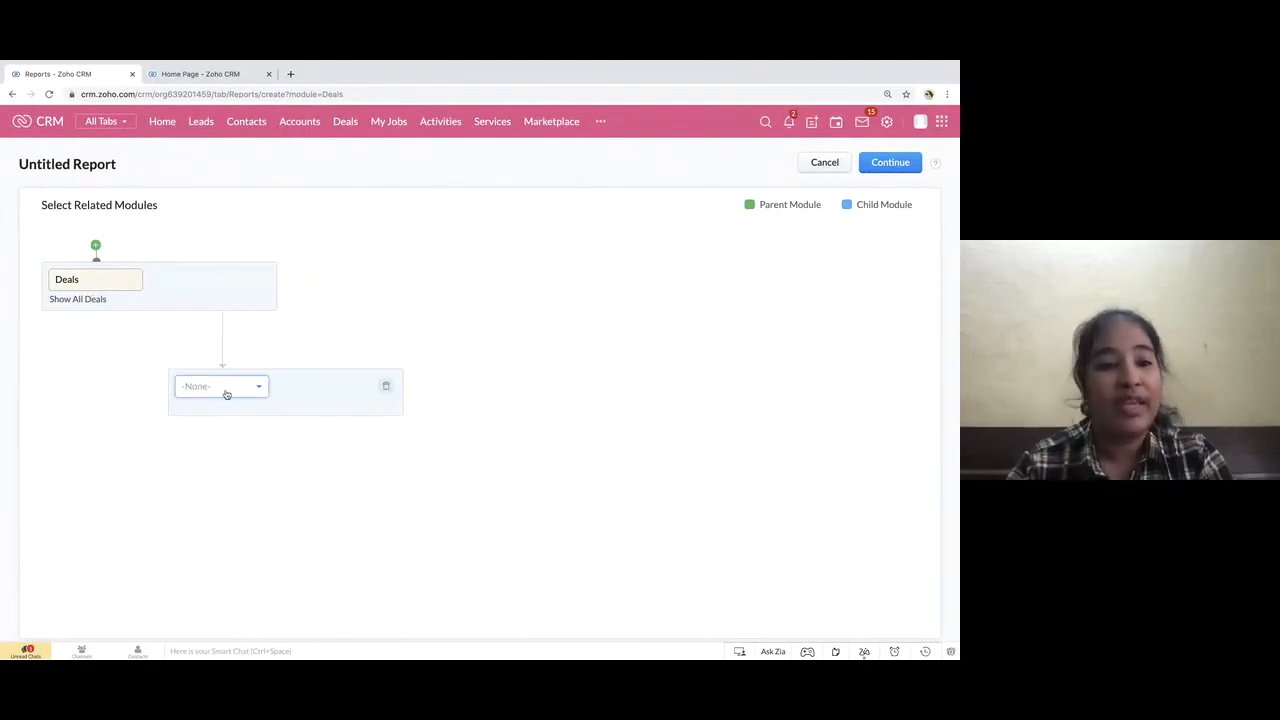
click(226, 392)
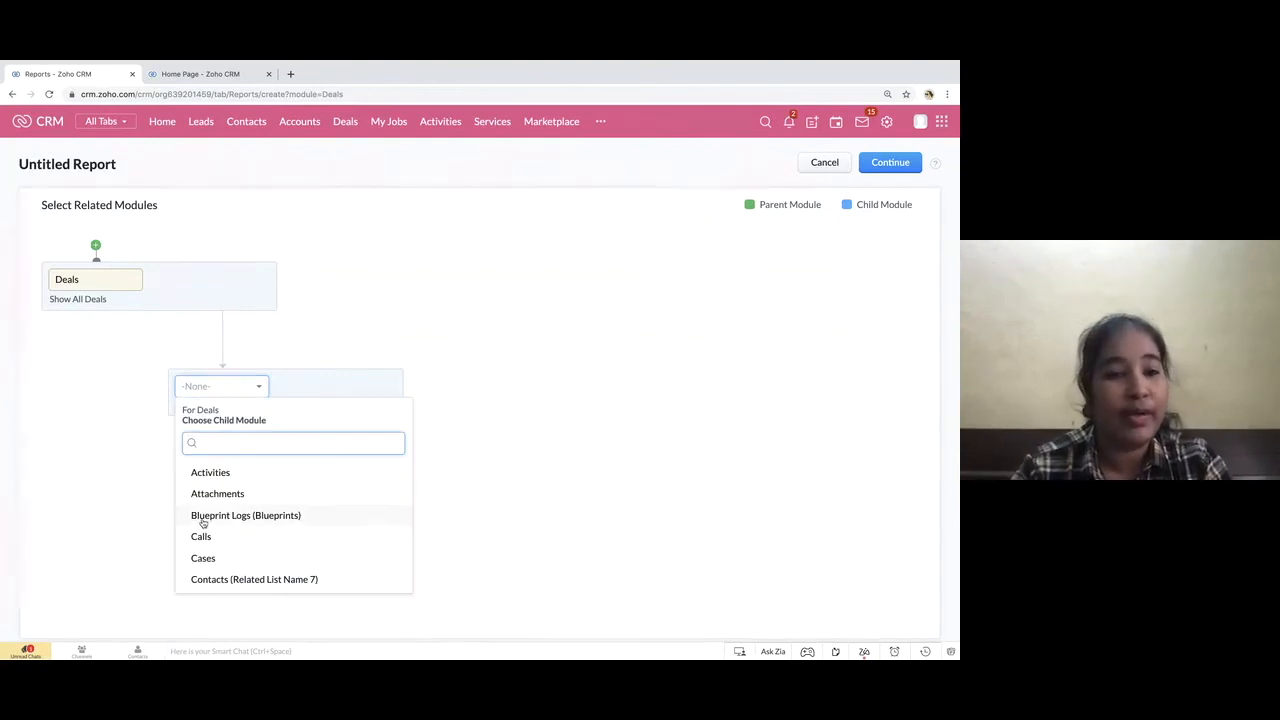
click(241, 518)
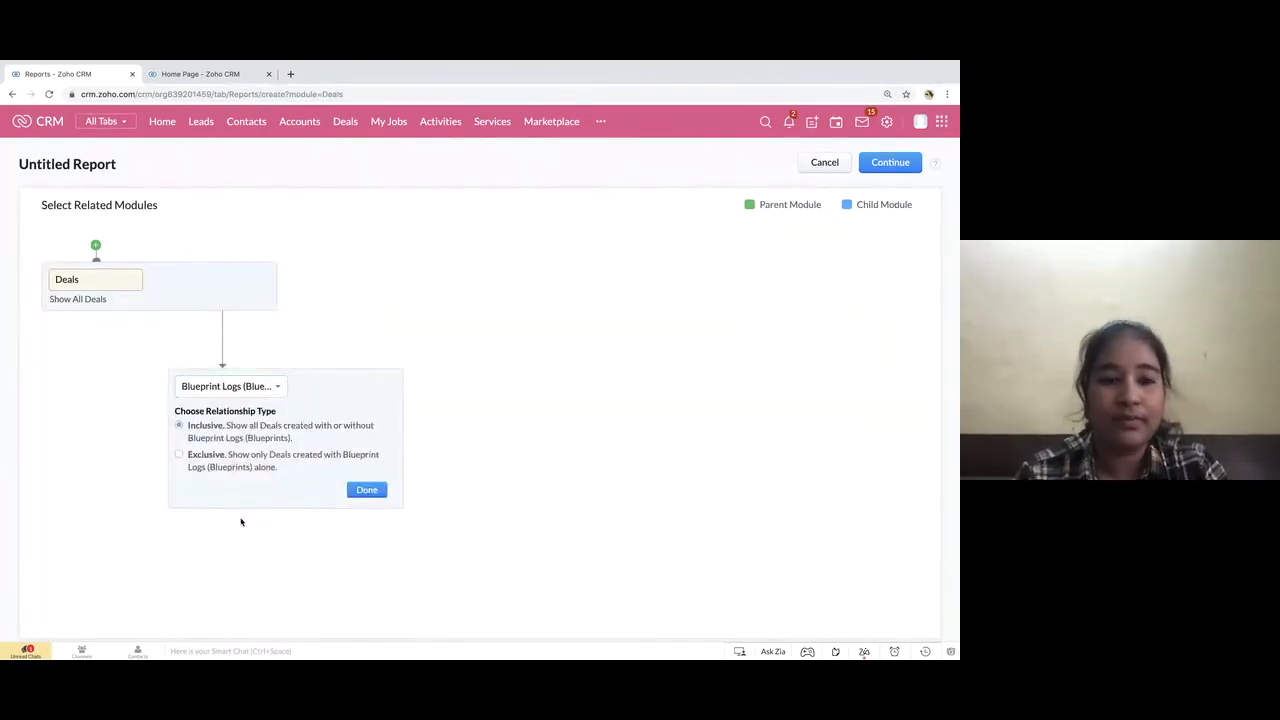
click(366, 490)
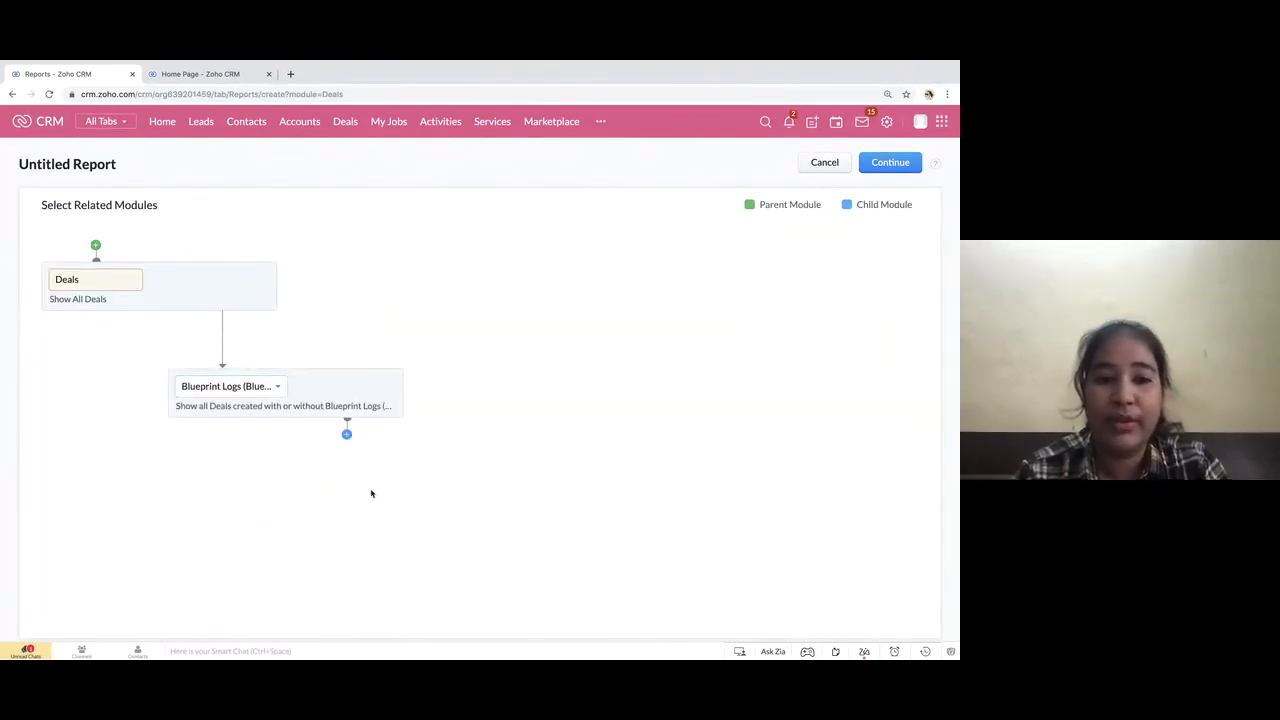
click(890, 163)
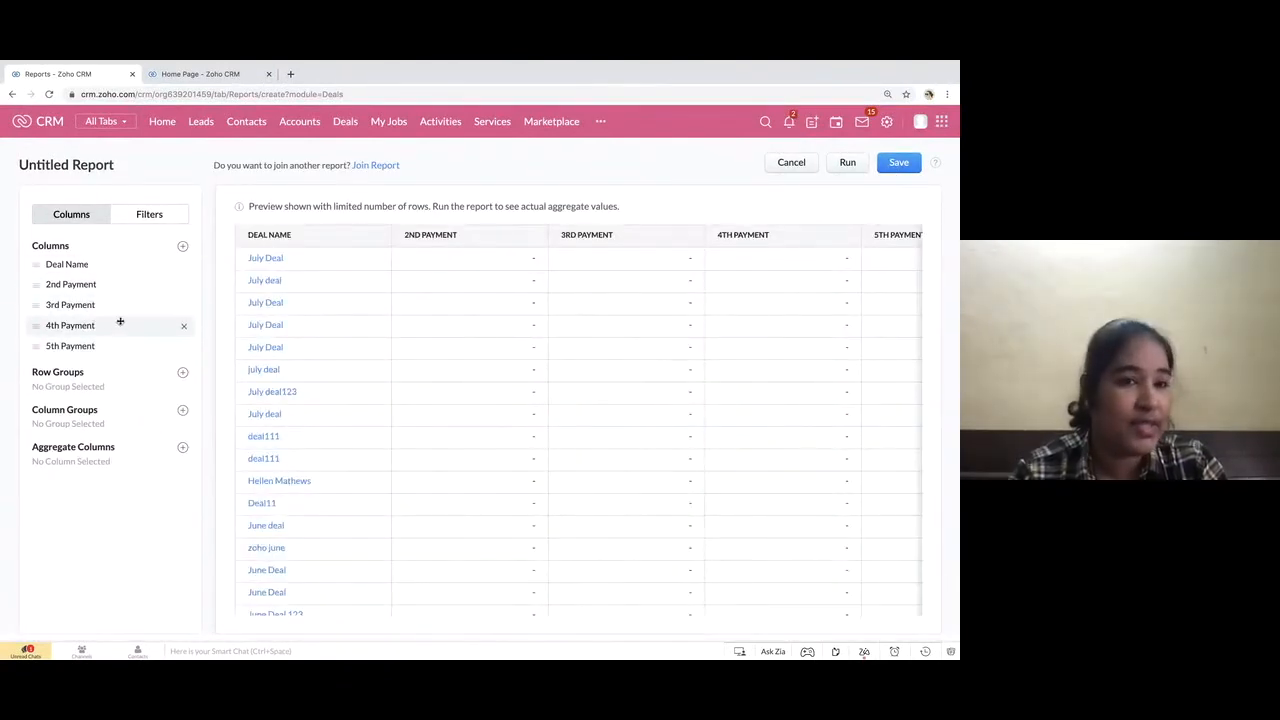
Remove the 2nd Payment, 3rd Payment, 4th Payment and 5th Payment columns from the report
click(183, 287)
click(183, 287)
click(183, 287)
click(183, 286)
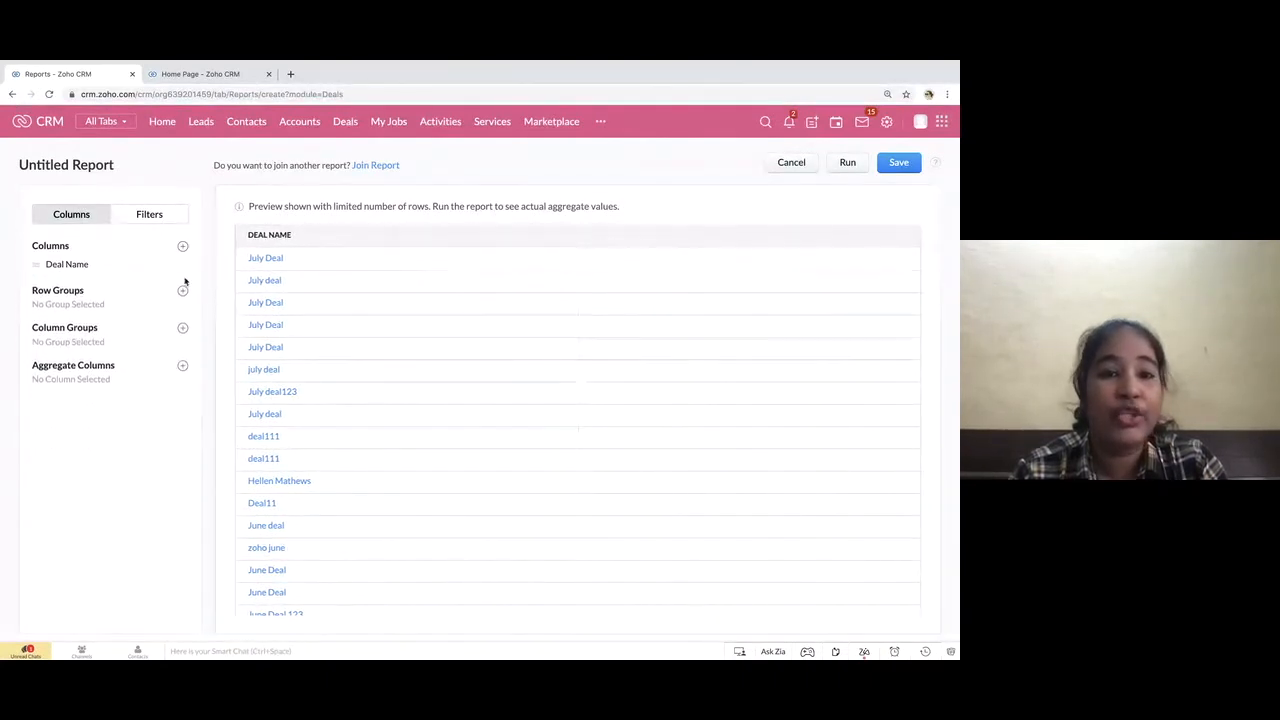
Open the report's column selection and include the Stage field from Deals
click(183, 246)
scroll(101, 420, down, 10)
scroll(101, 420, down, 10)
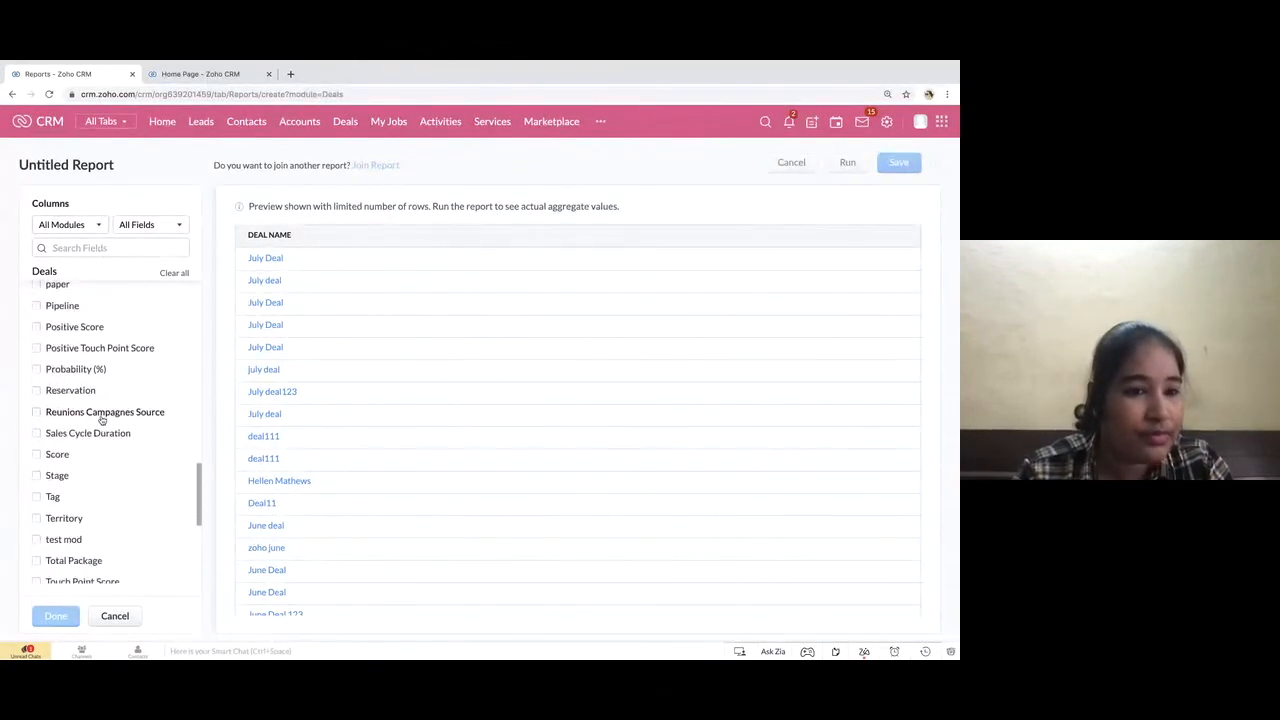
scroll(101, 410, up, 1)
scroll(90, 395, down, 2)
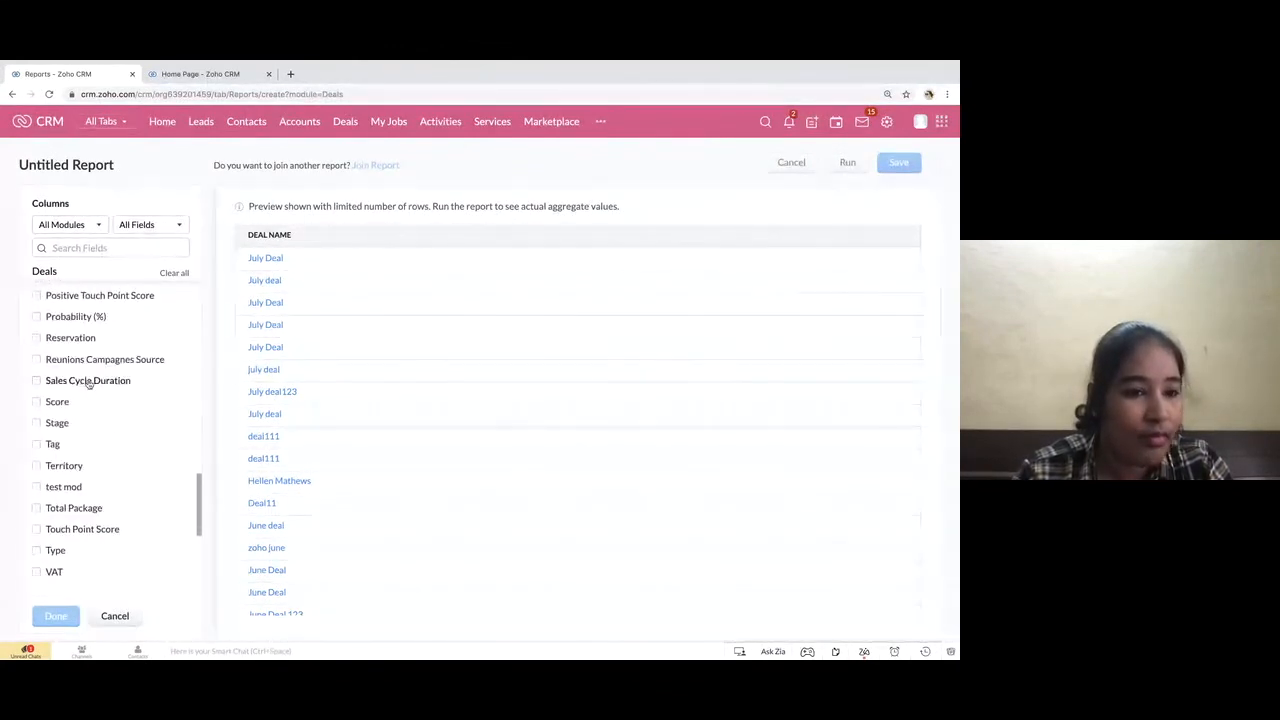
click(37, 424)
Include Blueprint Name, Current State, Entered State and Status from Blueprint Logs, and apply the column selection
scroll(117, 432, down, 5)
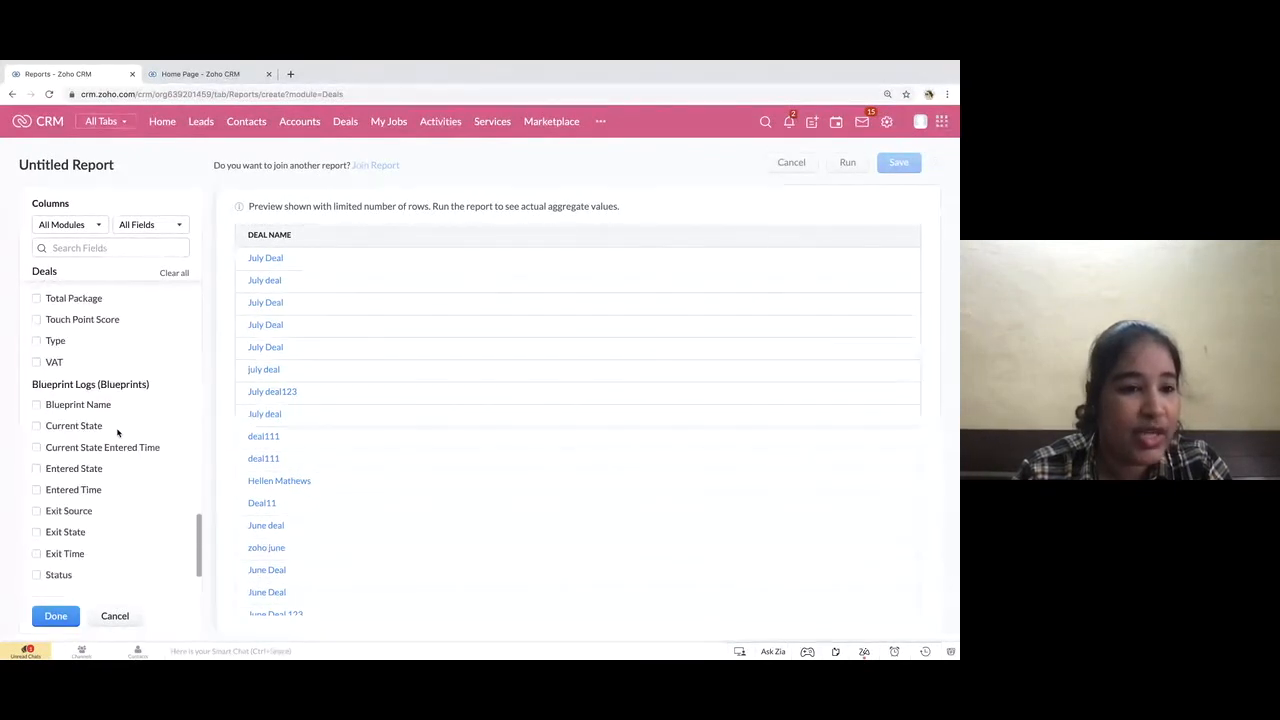
click(37, 404)
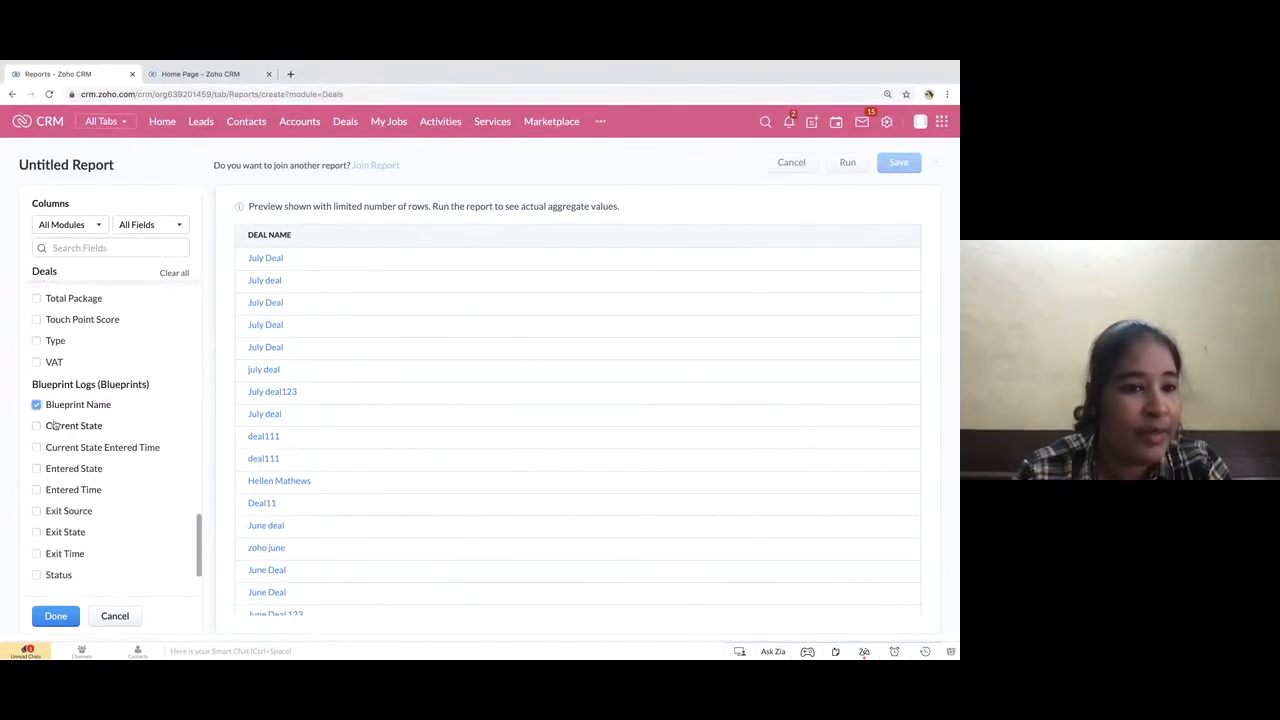
click(37, 426)
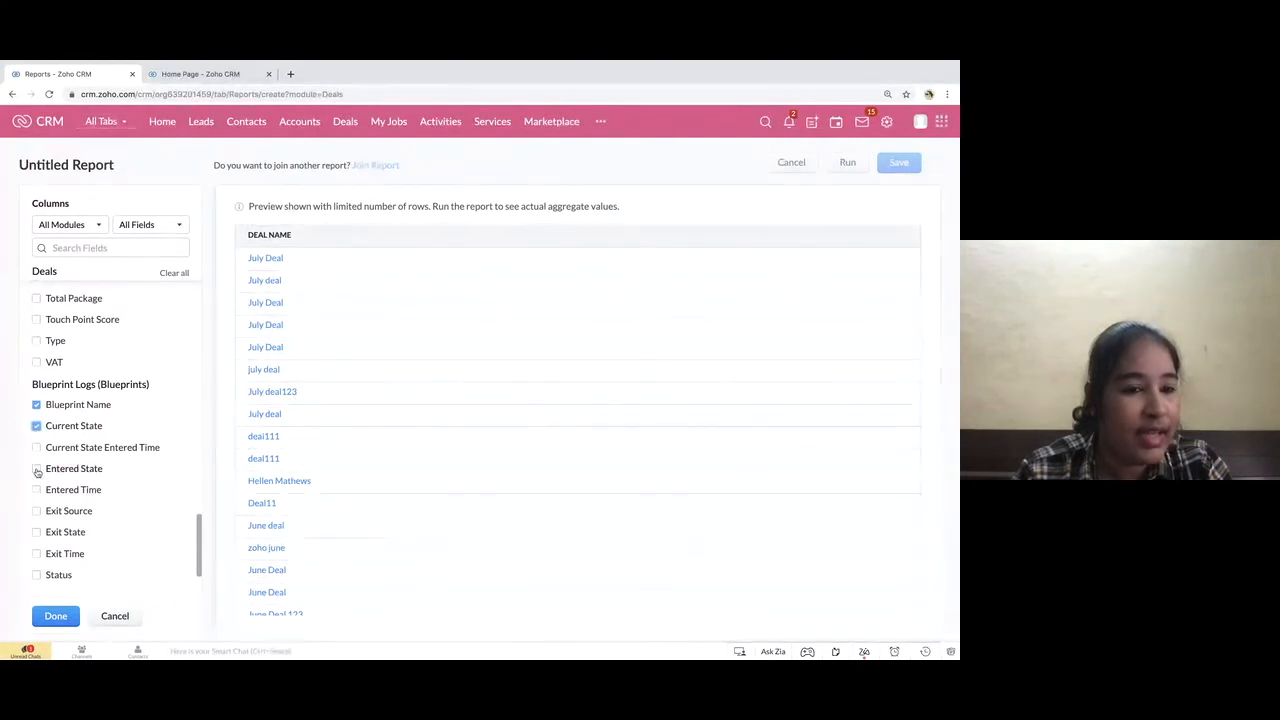
click(37, 469)
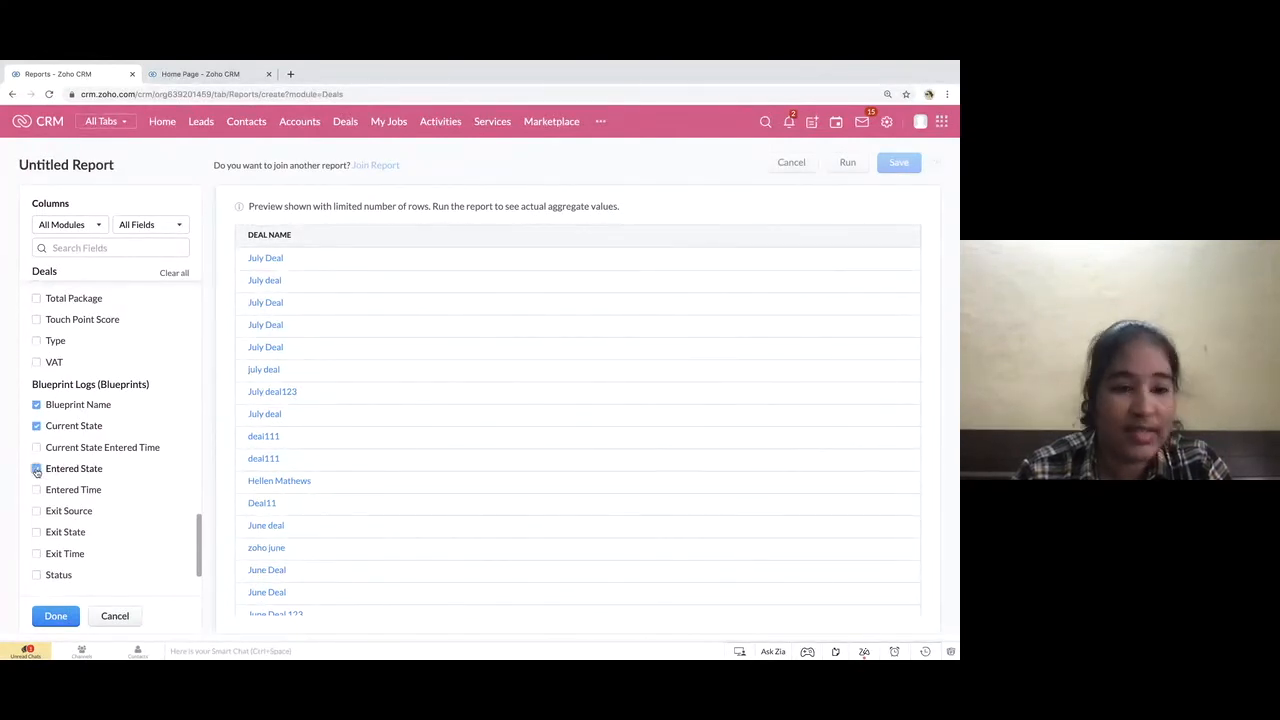
click(37, 575)
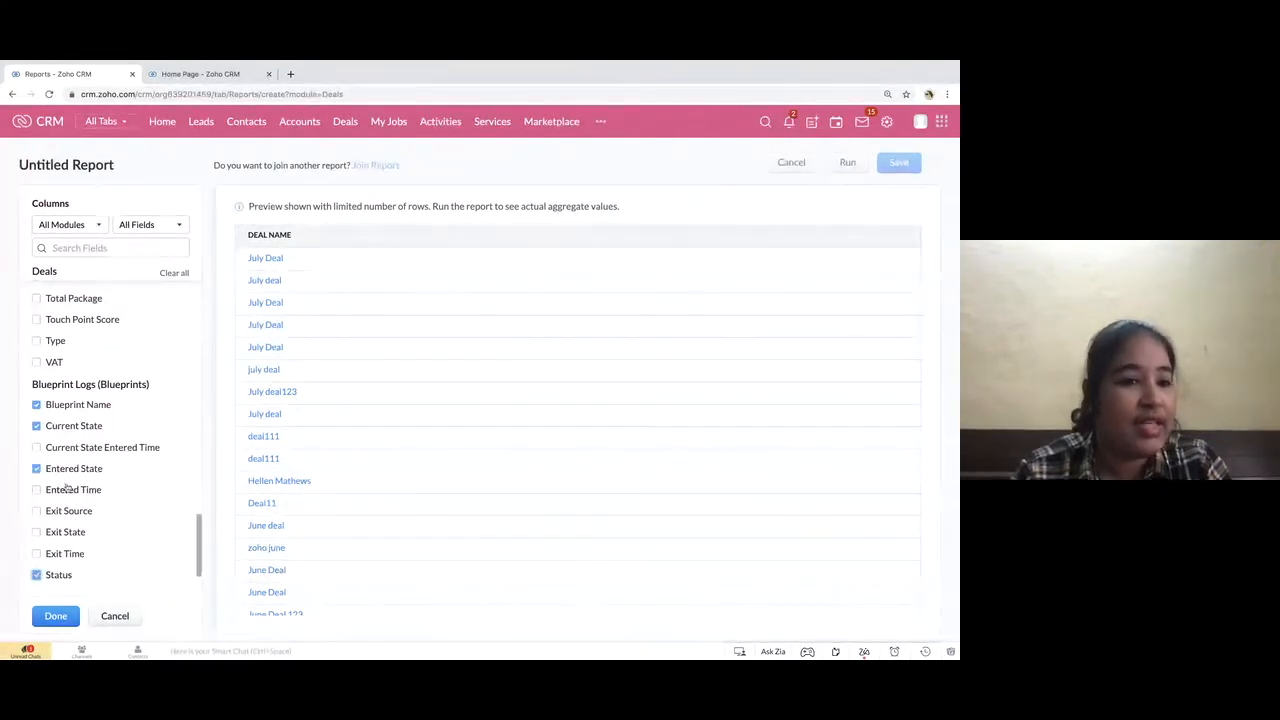
scroll(78, 424, up, 1)
scroll(78, 424, up, 10)
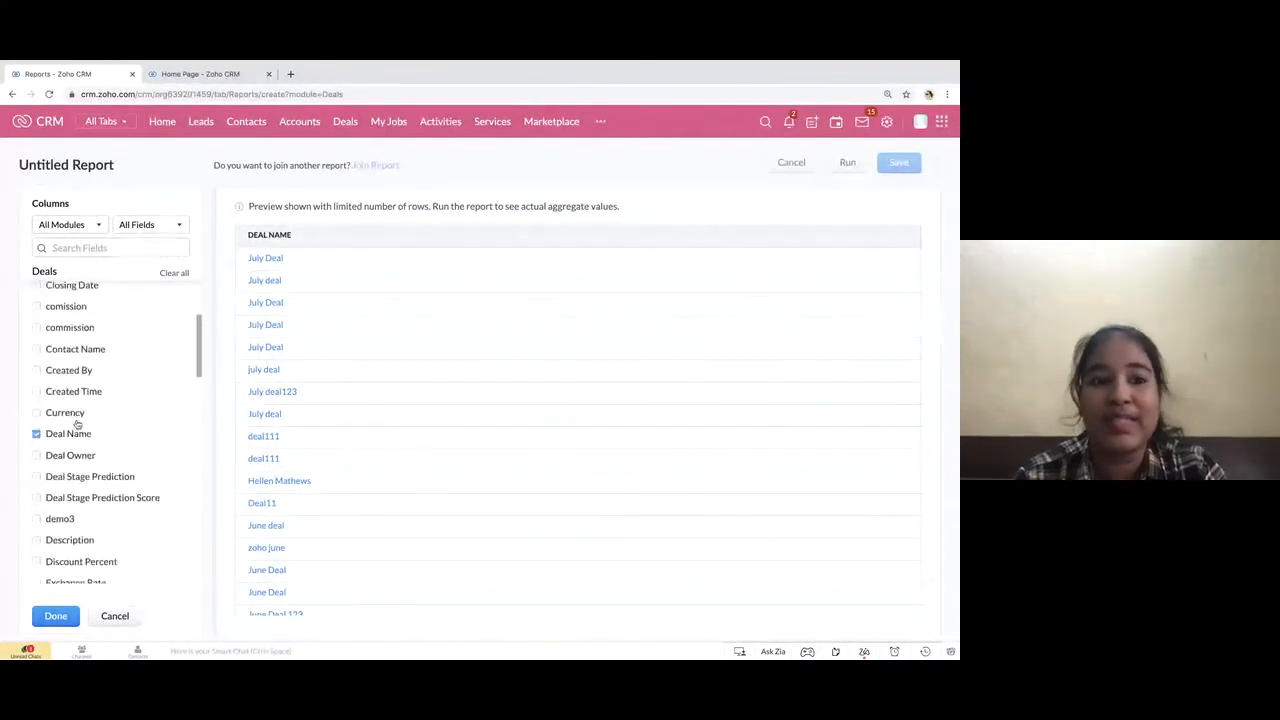
scroll(77, 424, up, 5)
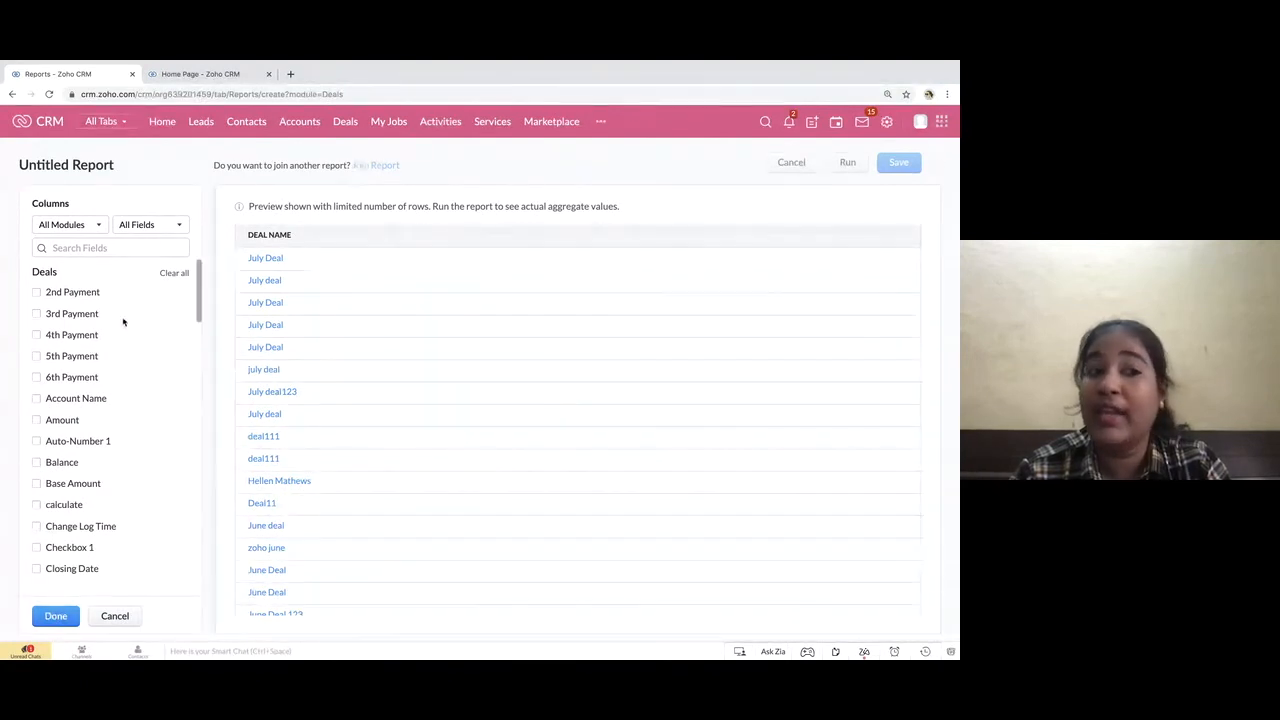
click(55, 616)
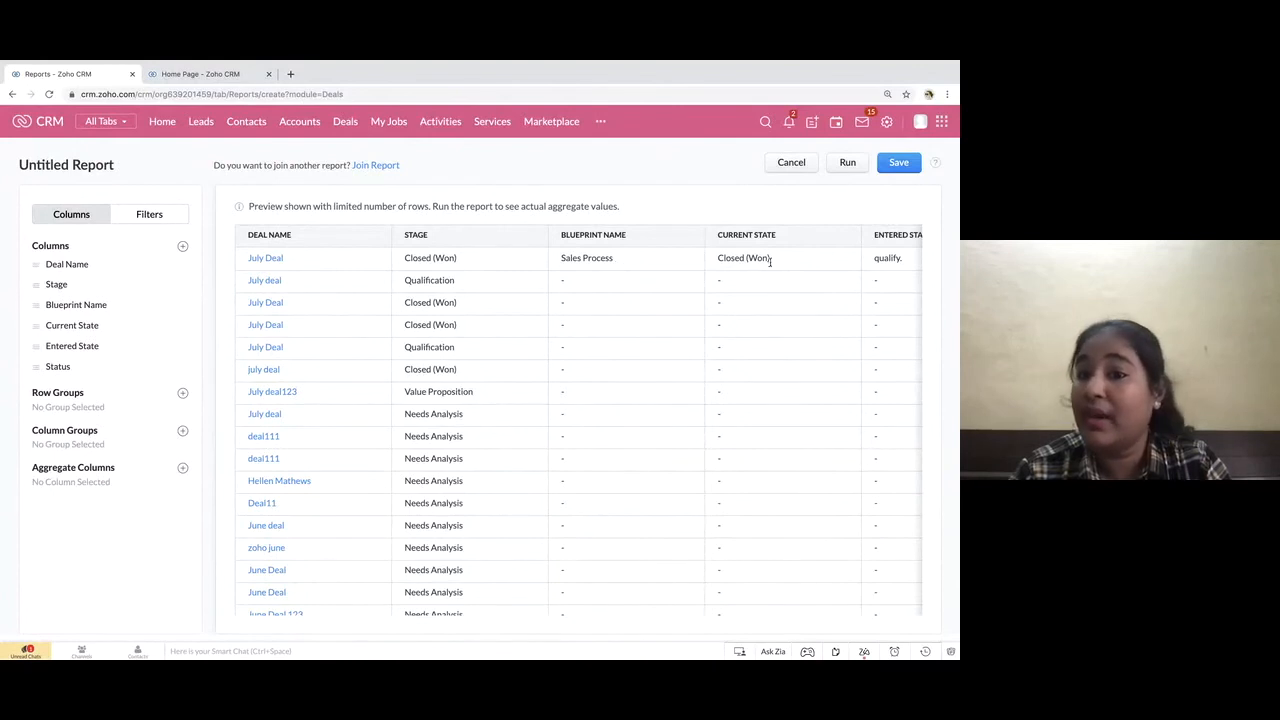
Examine the report preview's blueprint columns against the FAQ slide on records in a Blueprint, and advance to the transitions question slide
scroll(772, 265, right, 3)
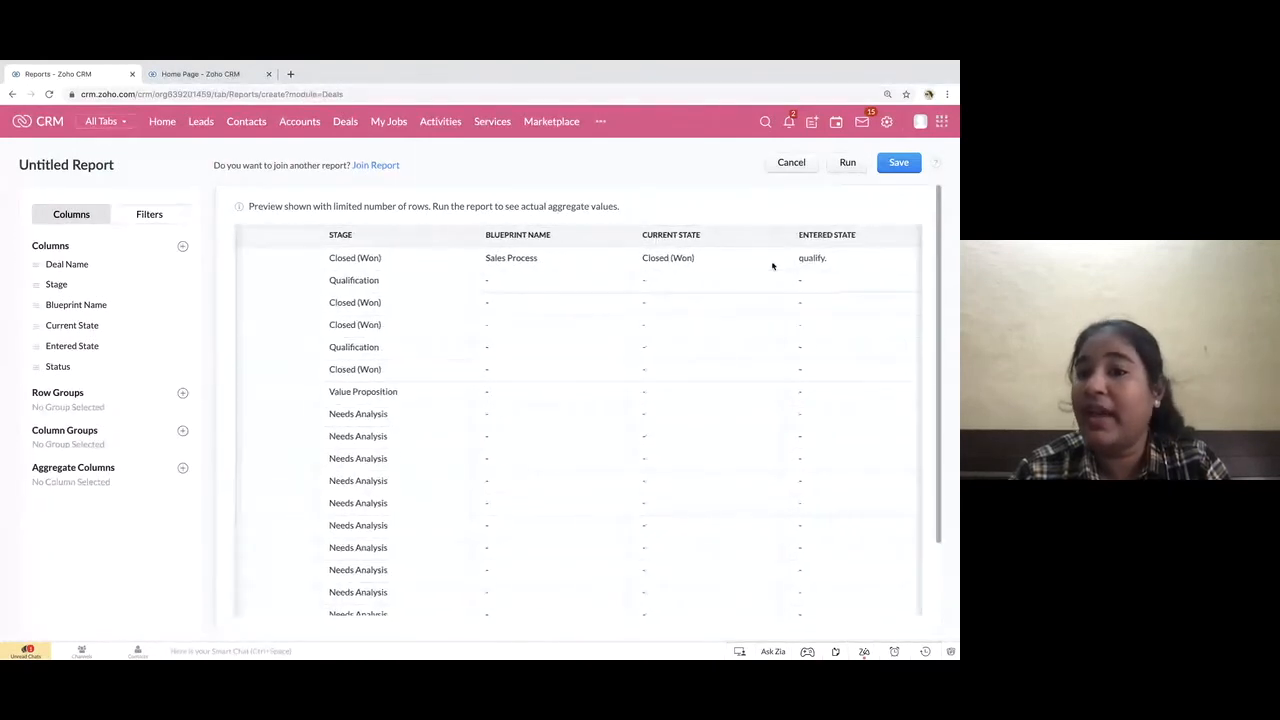
scroll(490, 324, left, 3)
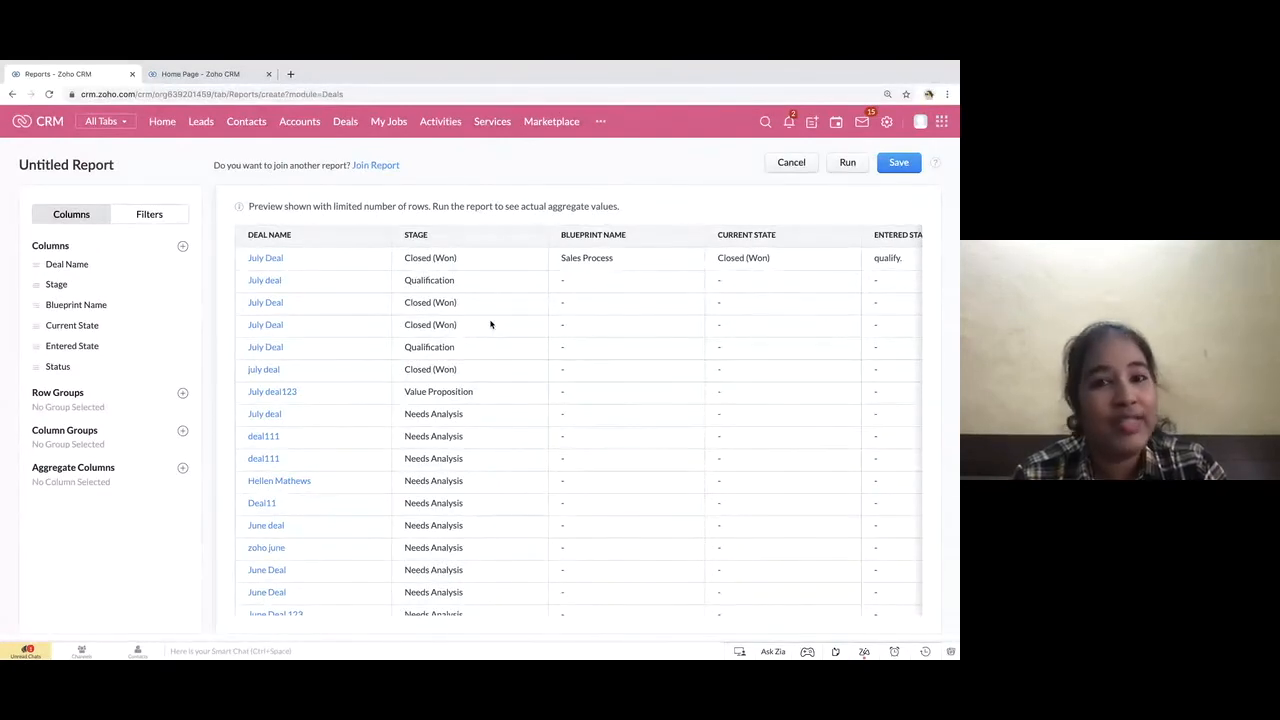
key(ctrl+Left)
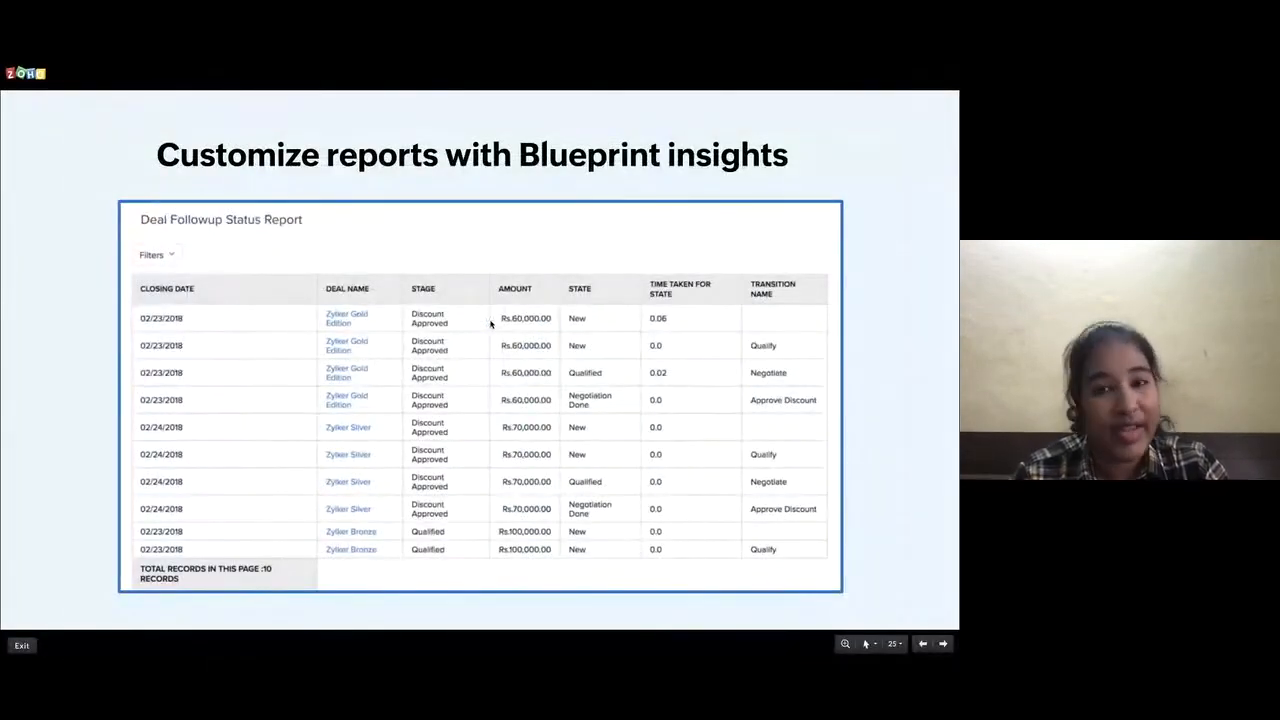
key(Left)
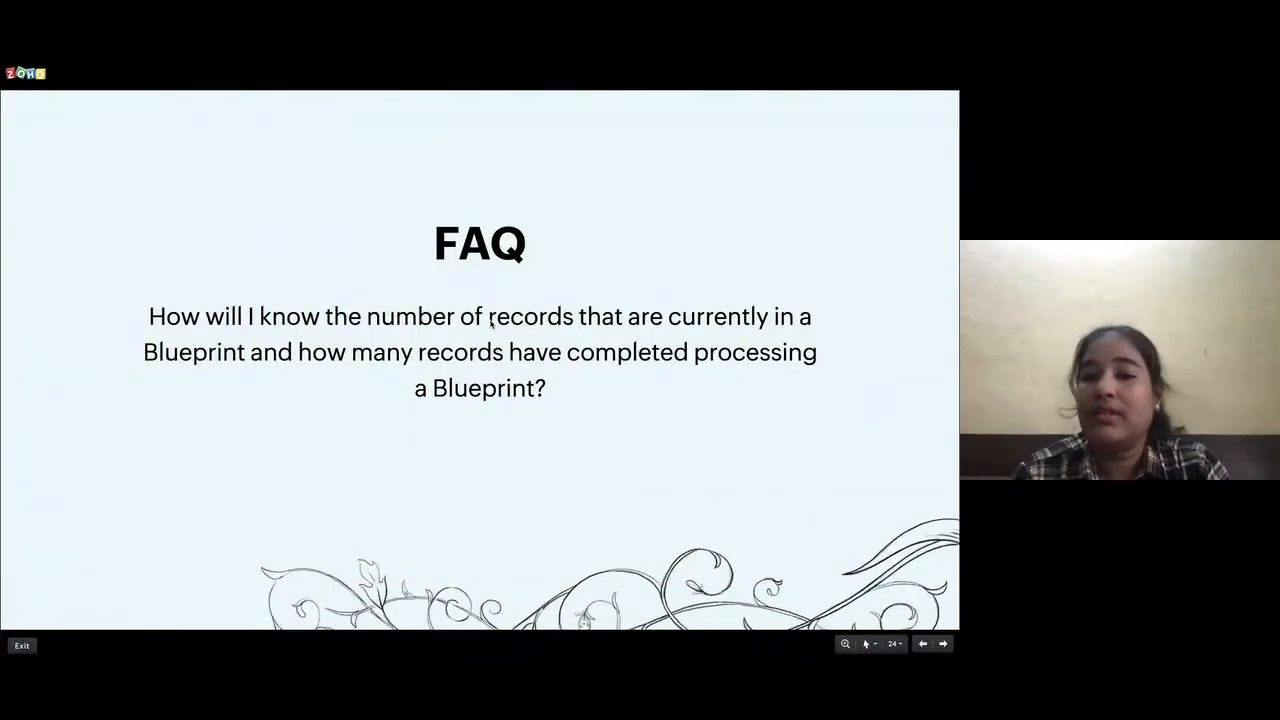
key(ctrl+Right)
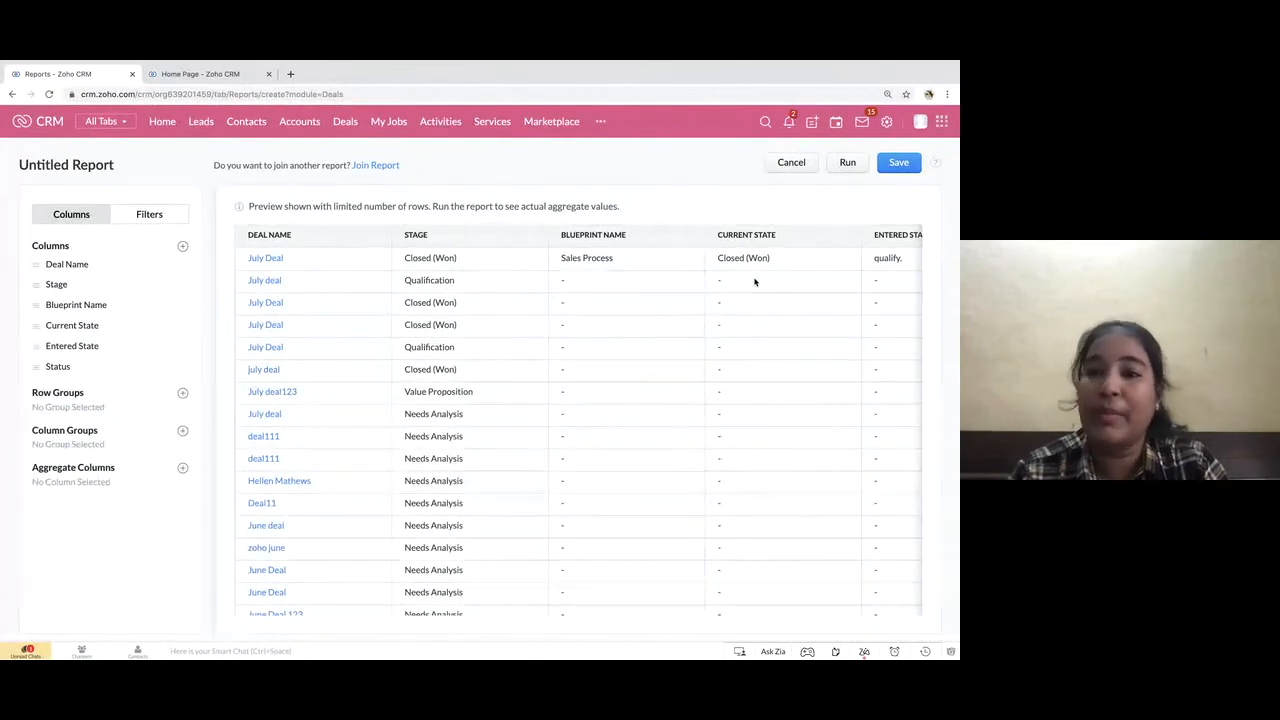
key(ctrl+Left)
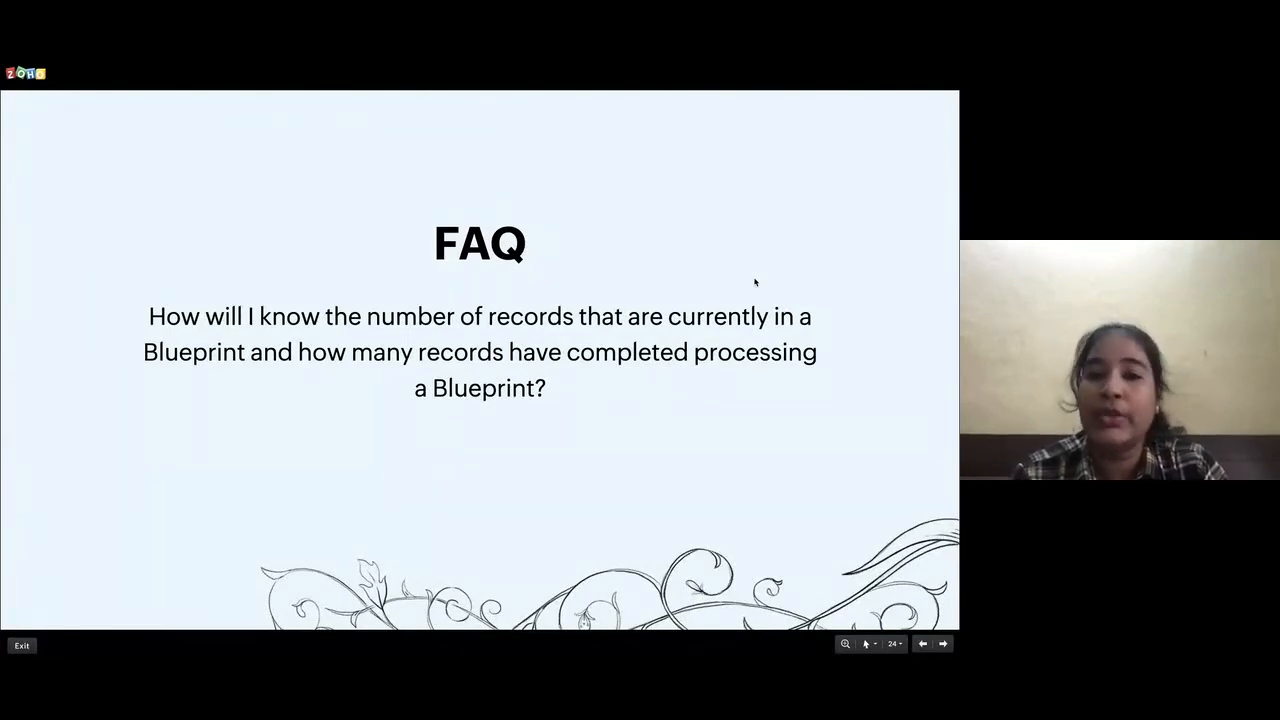
key(ctrl+Right)
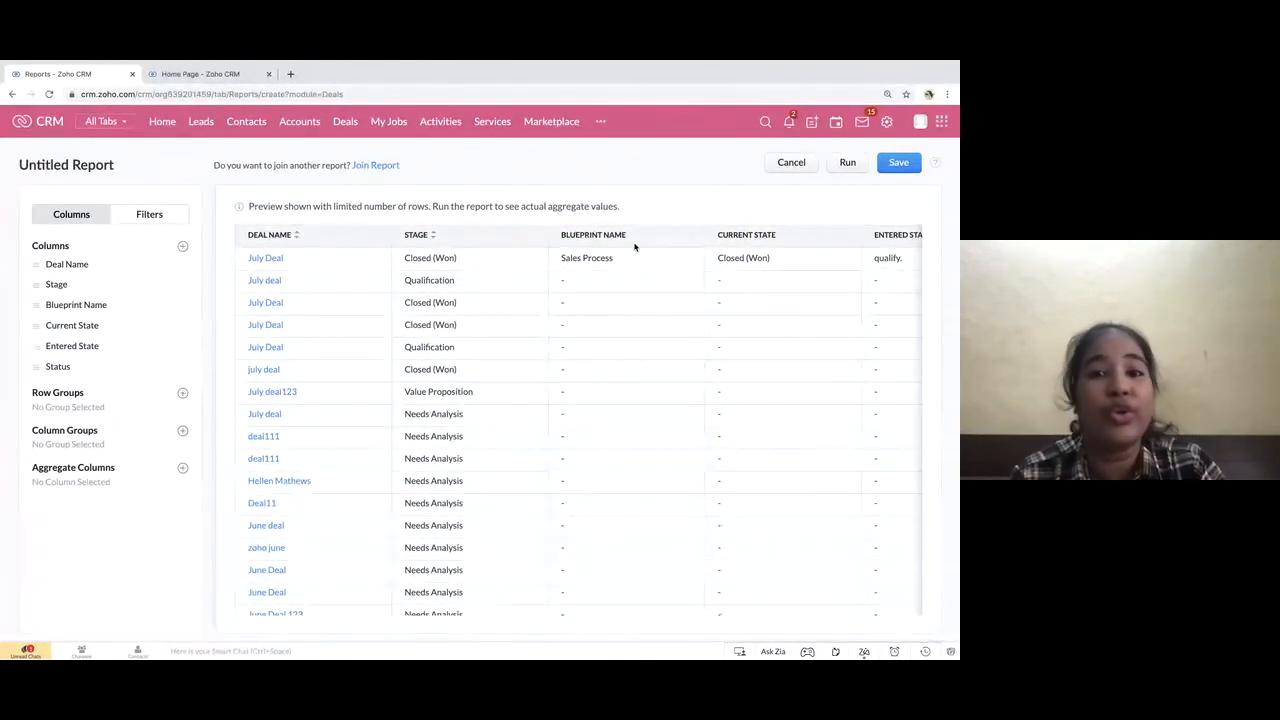
key(ctrl+Left)
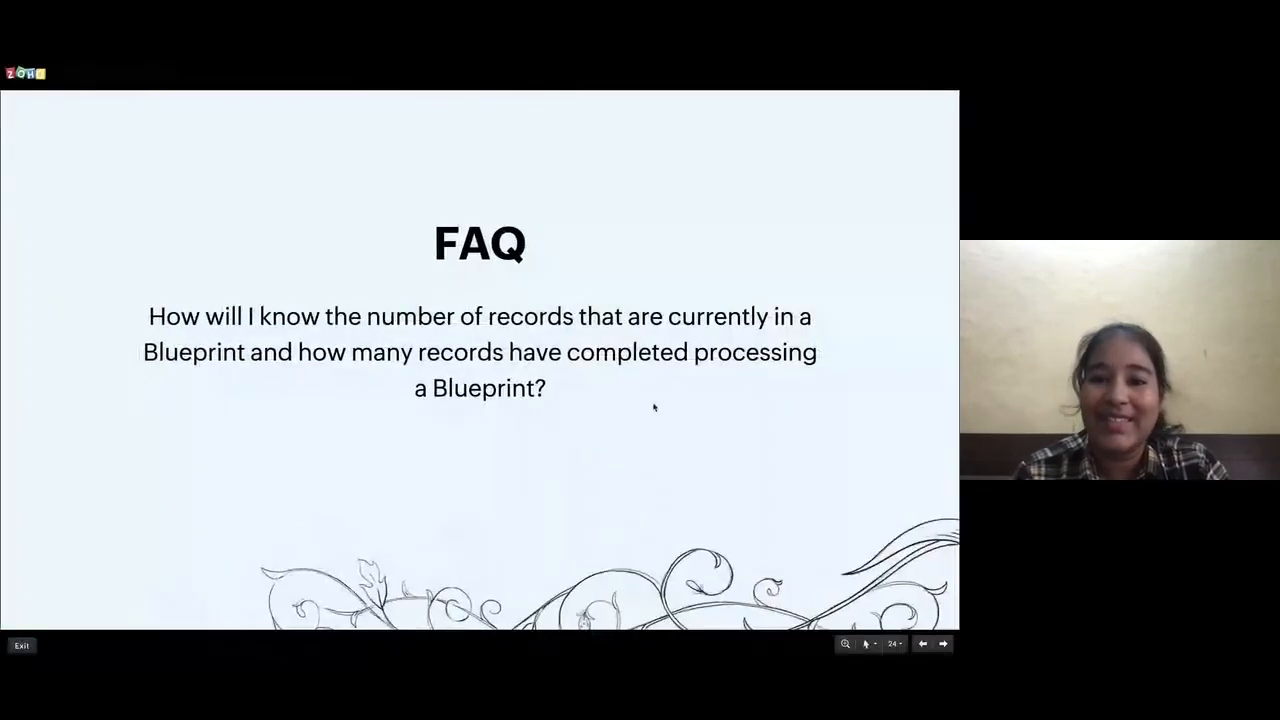
click(654, 406)
click(654, 406)
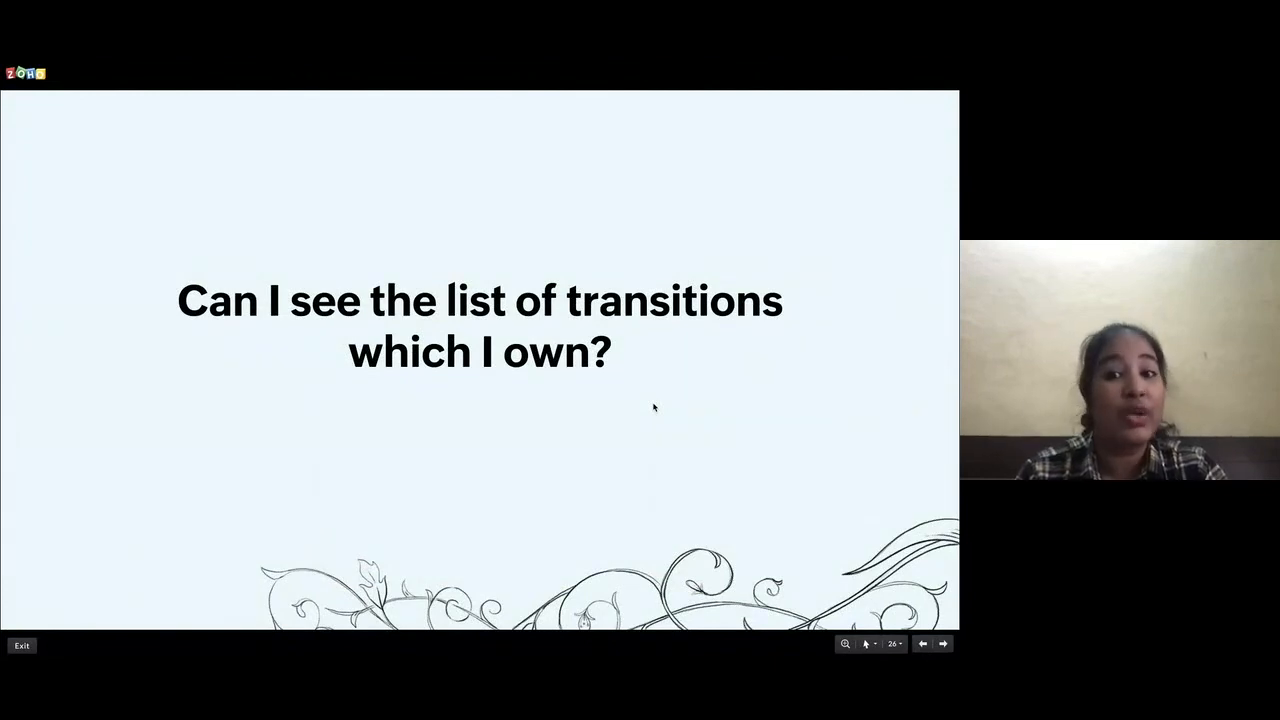
Switch to Zoho CRM and search the additional modules for "my"
key(ctrl+Right)
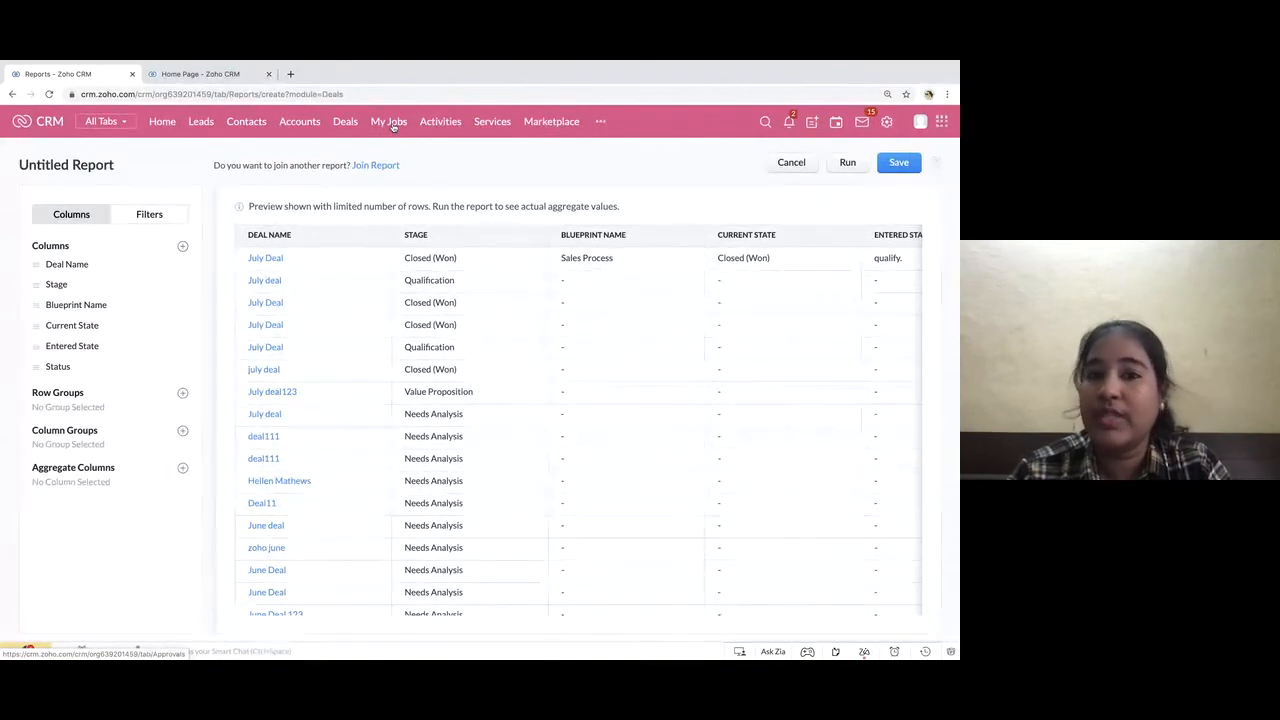
click(600, 122)
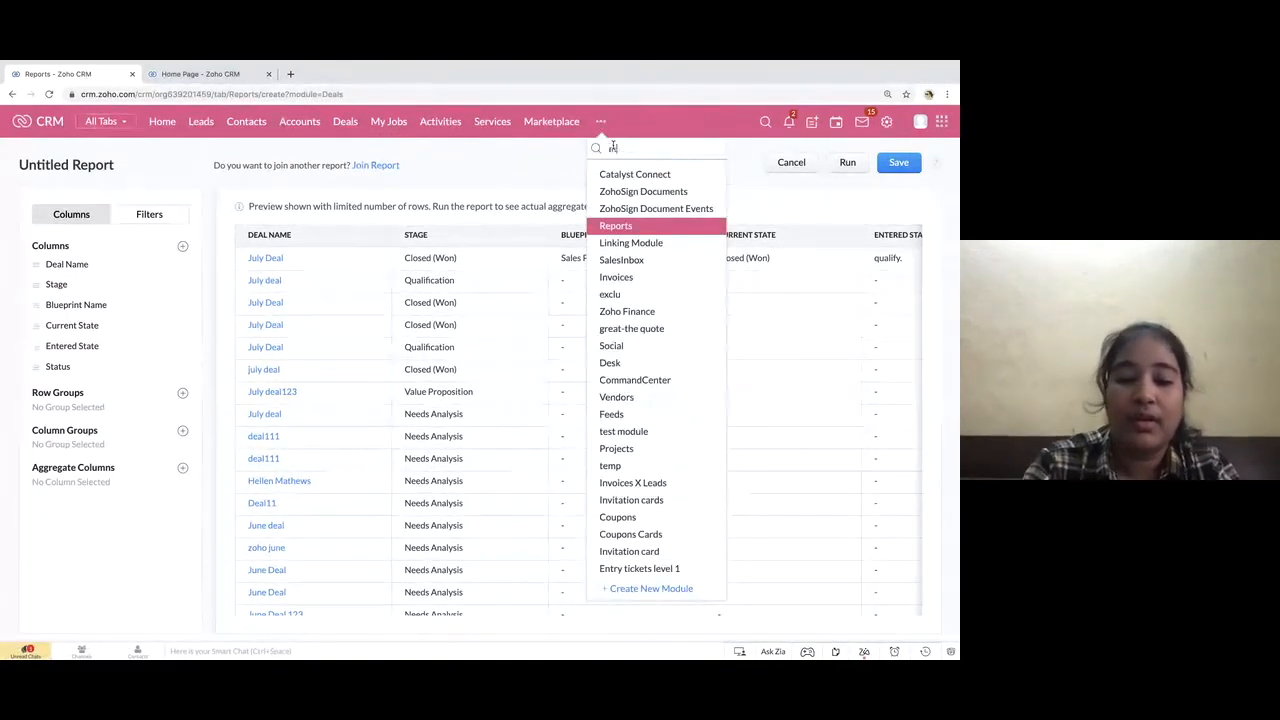
text(my)
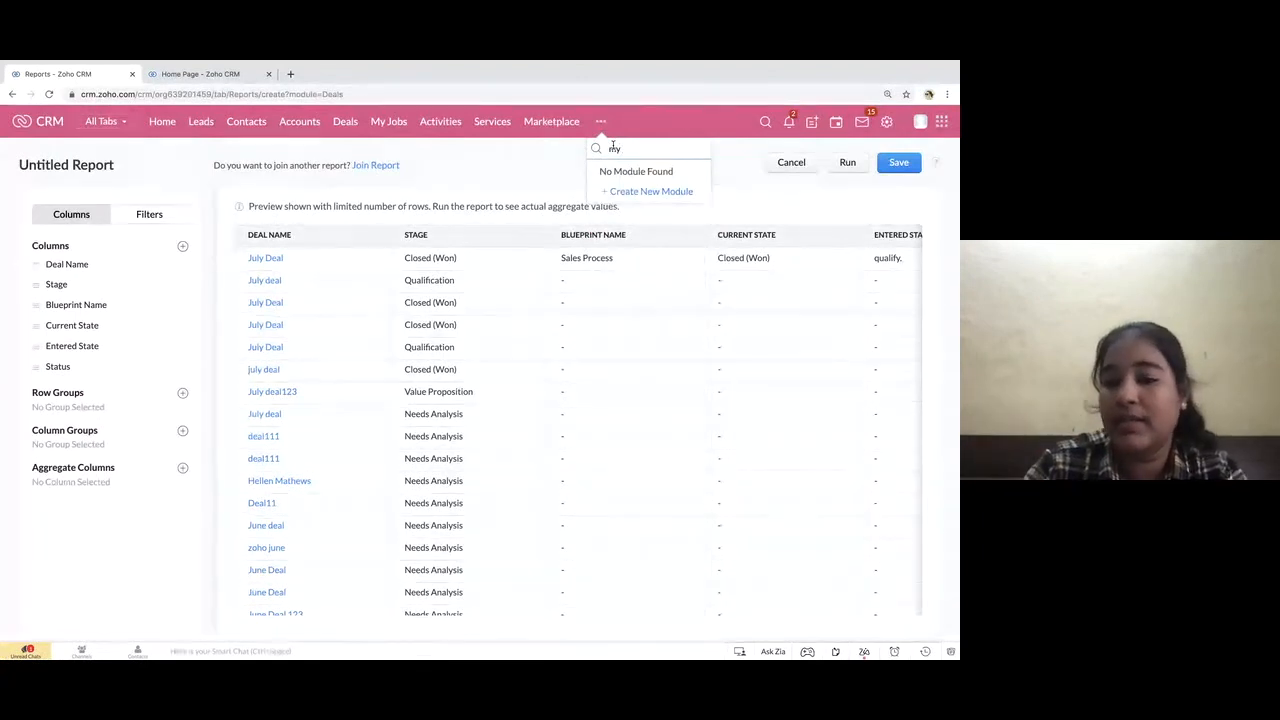
key(BackSpace)
key(BackSpace)
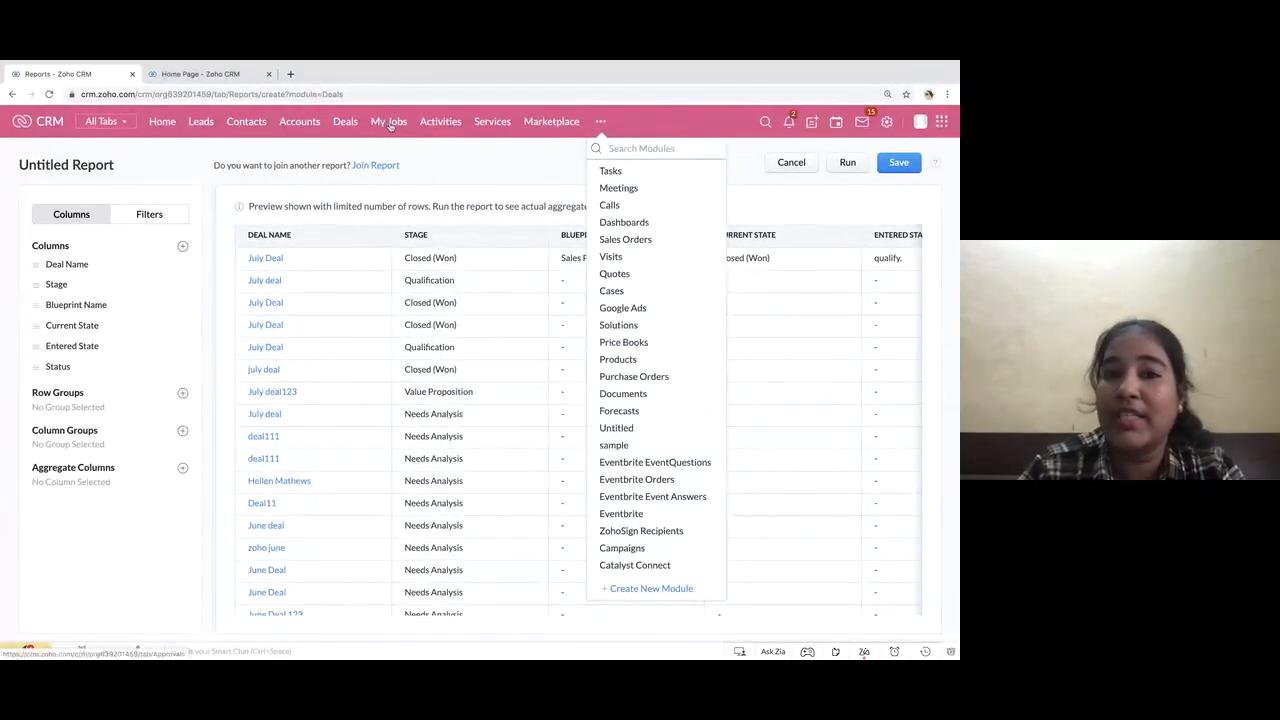
click(420, 145)
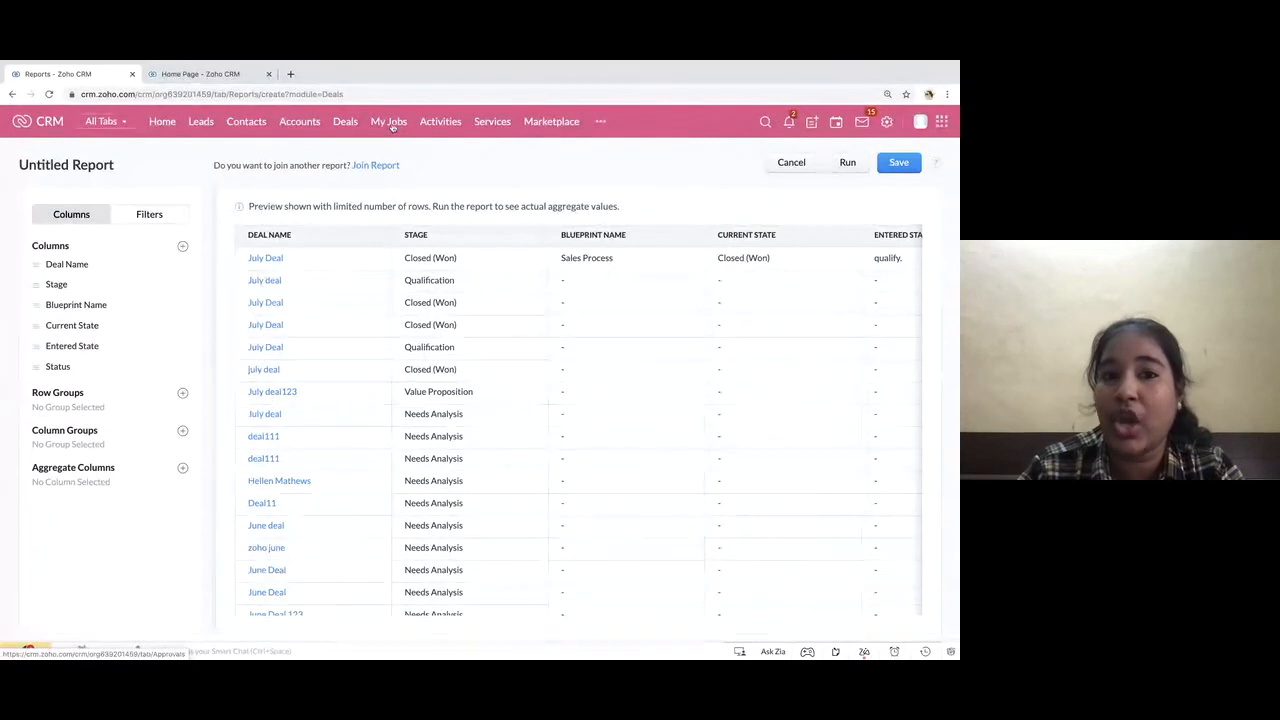
Open My Jobs and examine the records with pending transitions under Blueprint
click(390, 128)
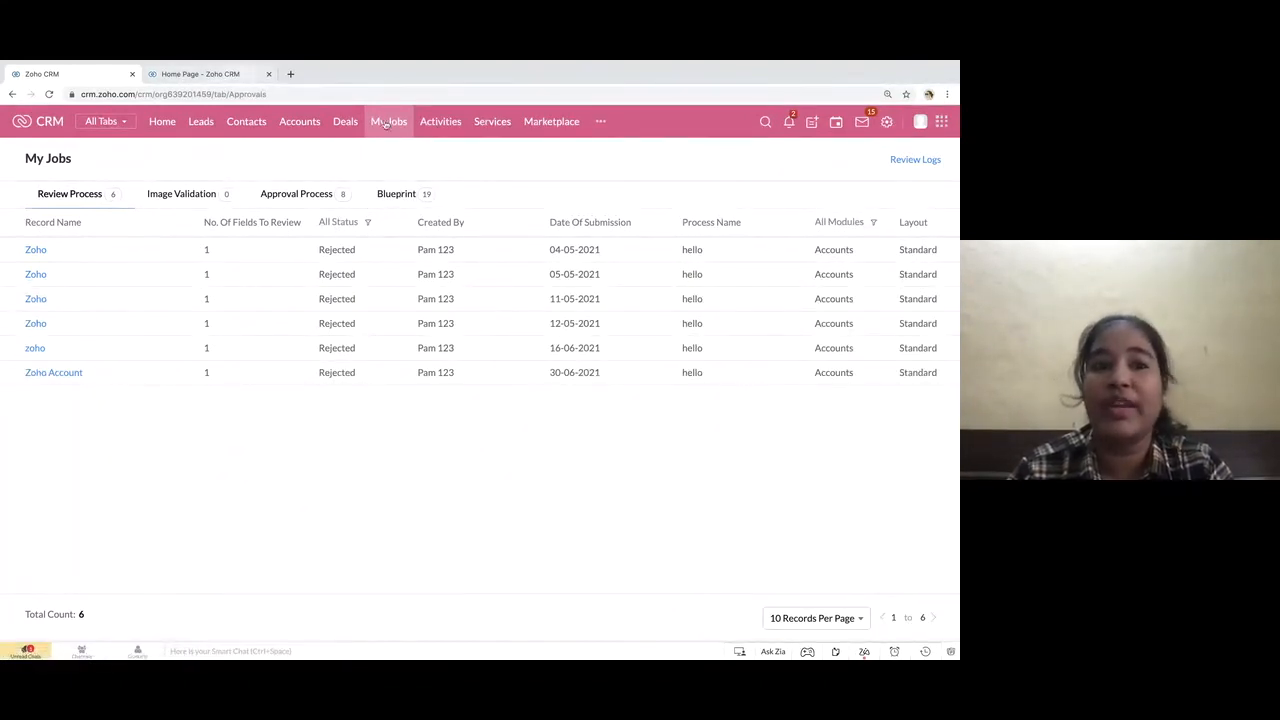
click(390, 200)
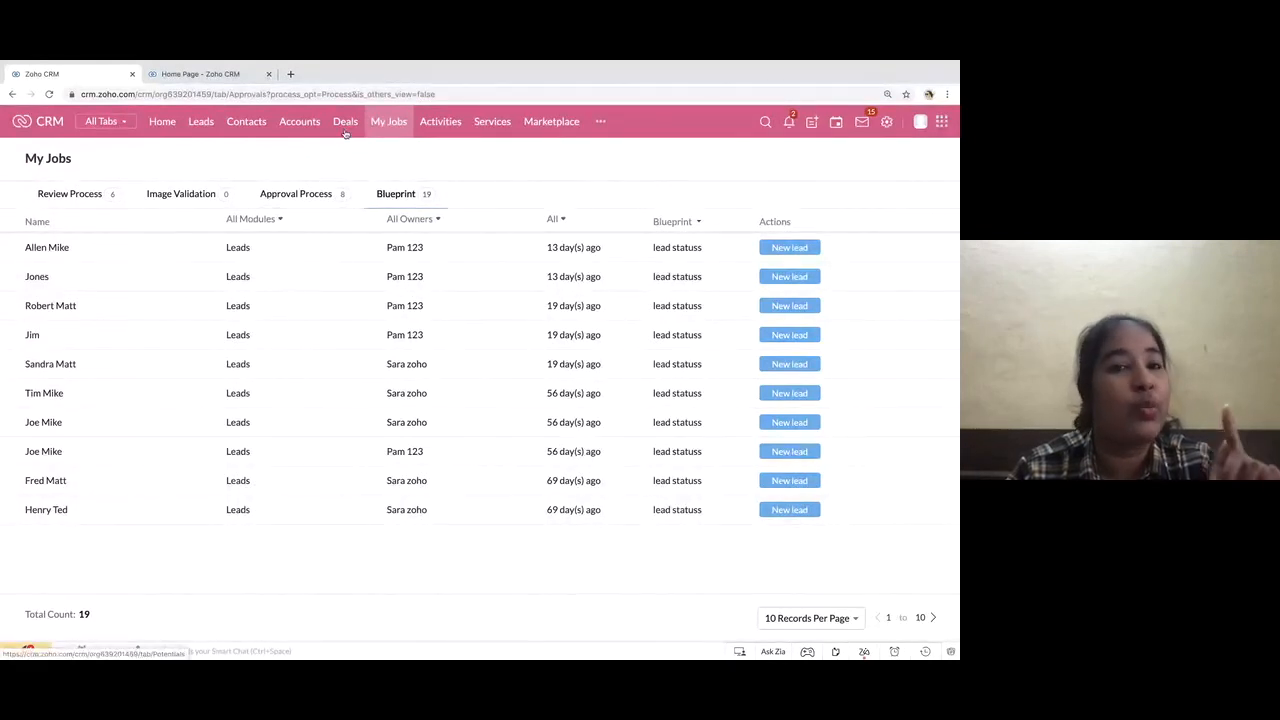
scroll(308, 446, down, 1)
scroll(308, 446, up, 1)
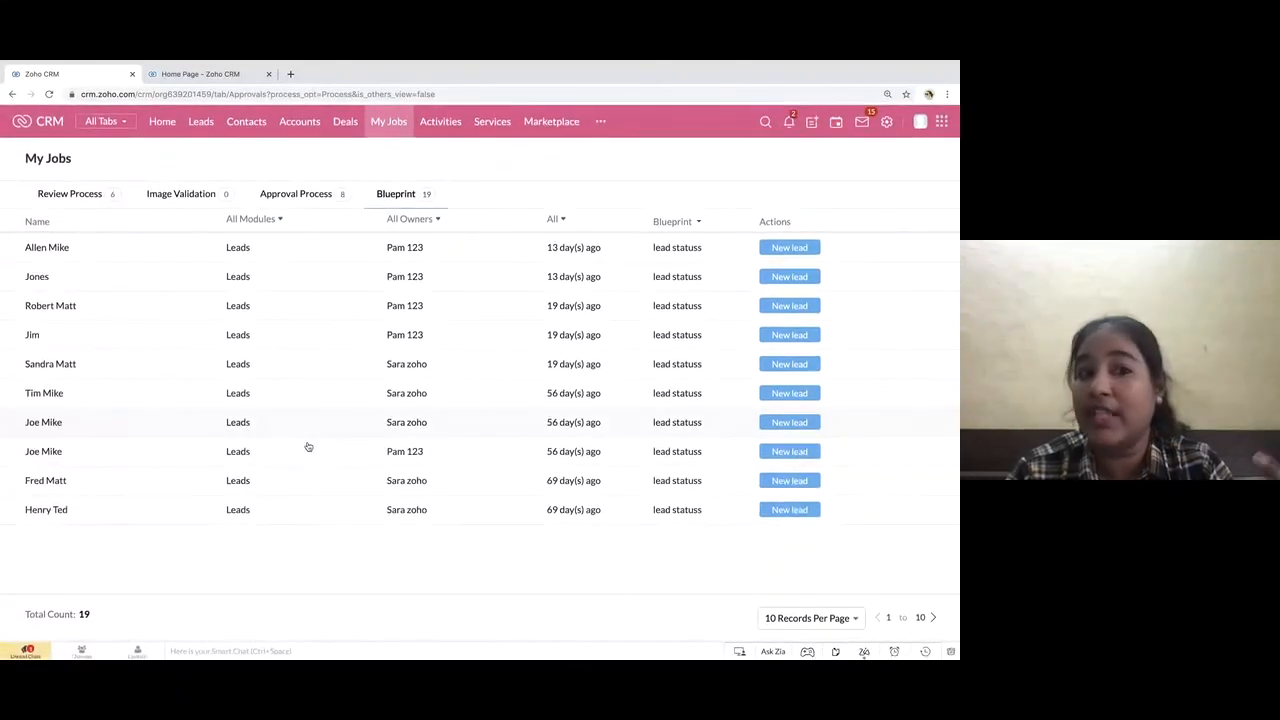
Create and save a deal named July Deal1 with Qualification as its stage
click(346, 121)
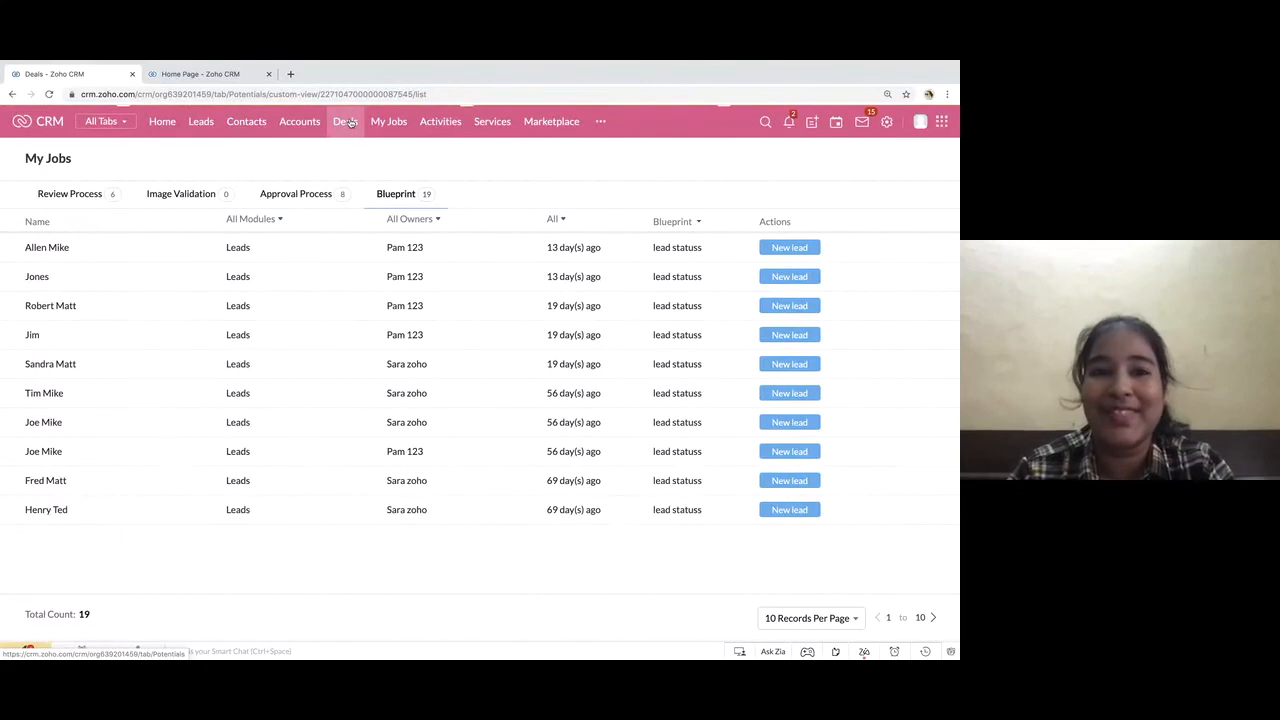
click(806, 155)
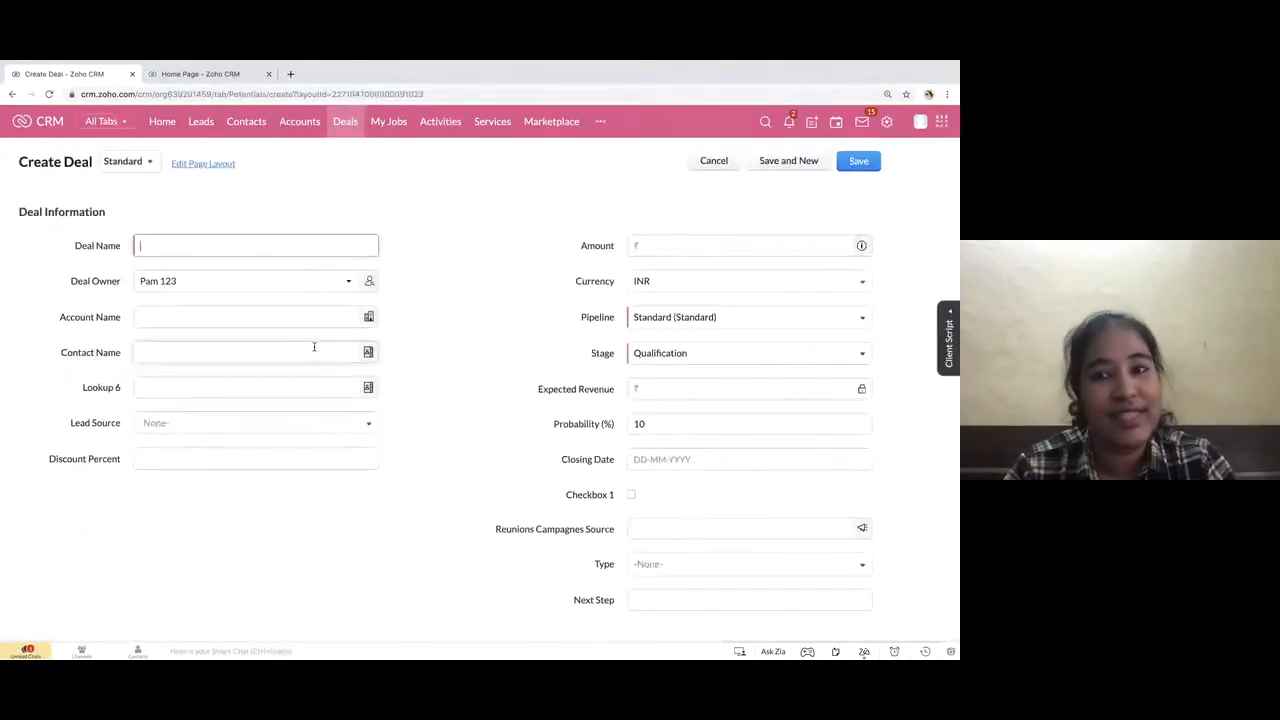
click(169, 247)
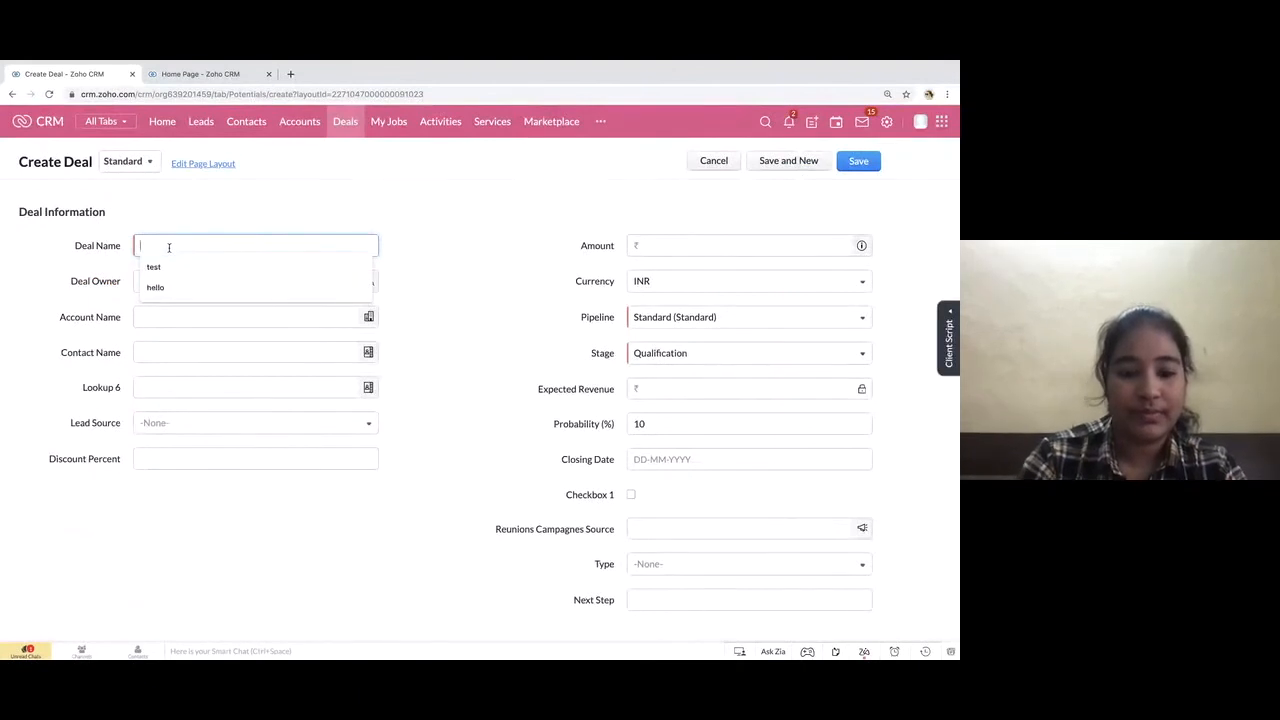
text(July De)
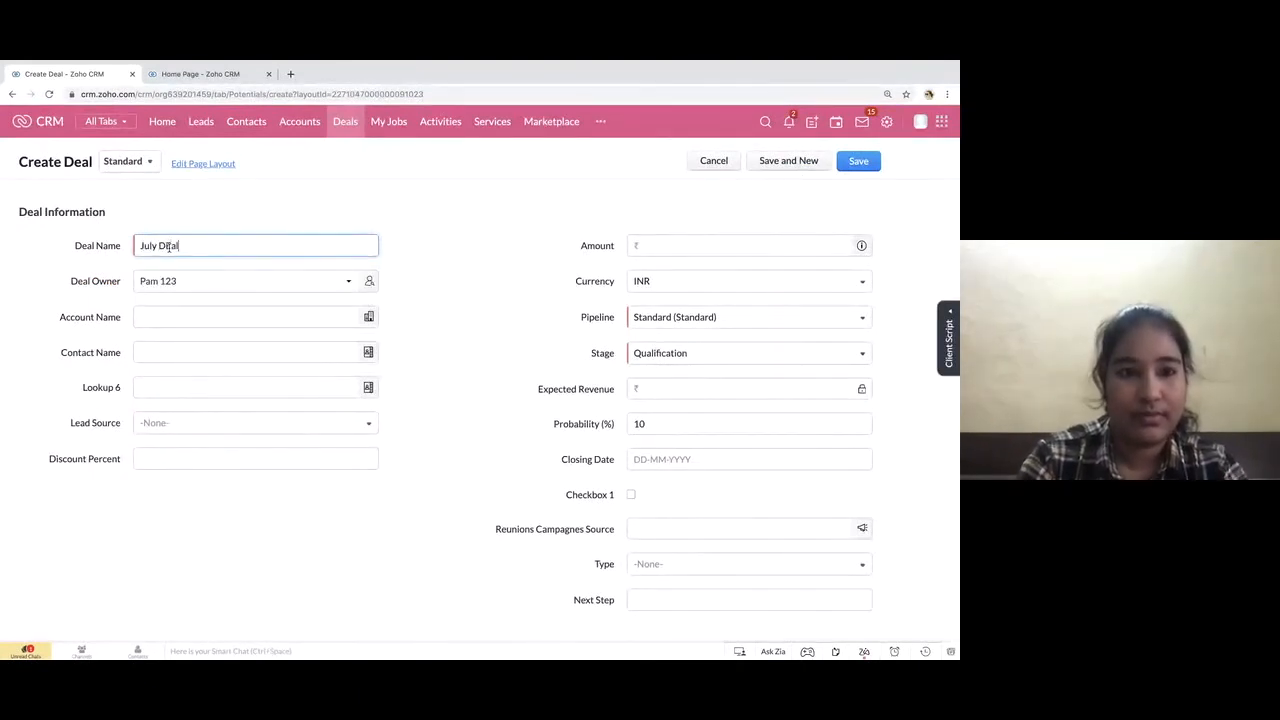
text(al)
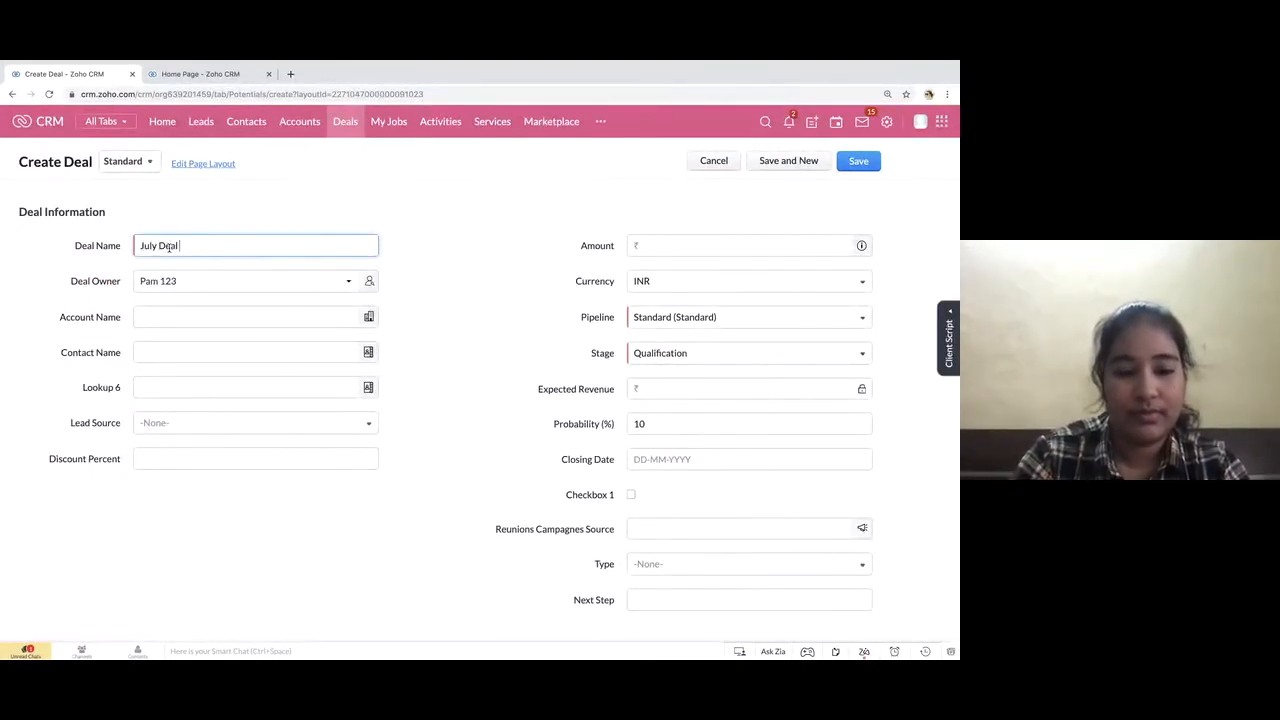
text(1)
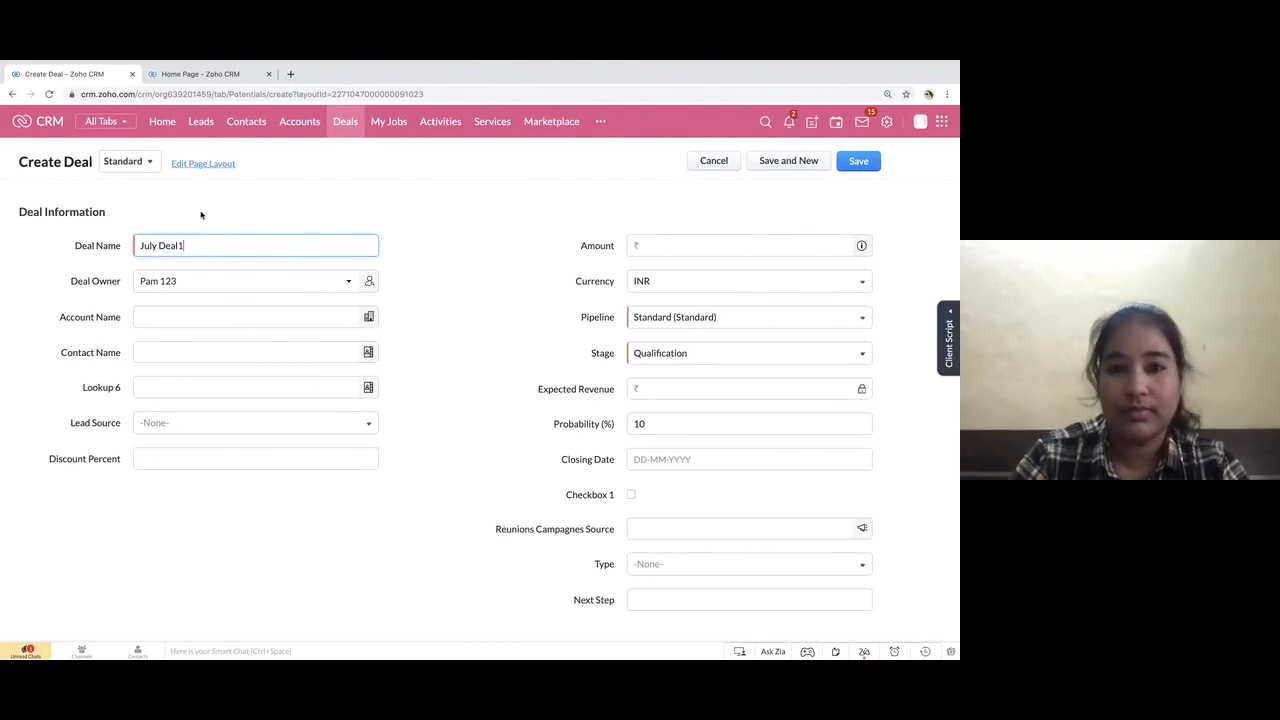
click(655, 362)
click(669, 380)
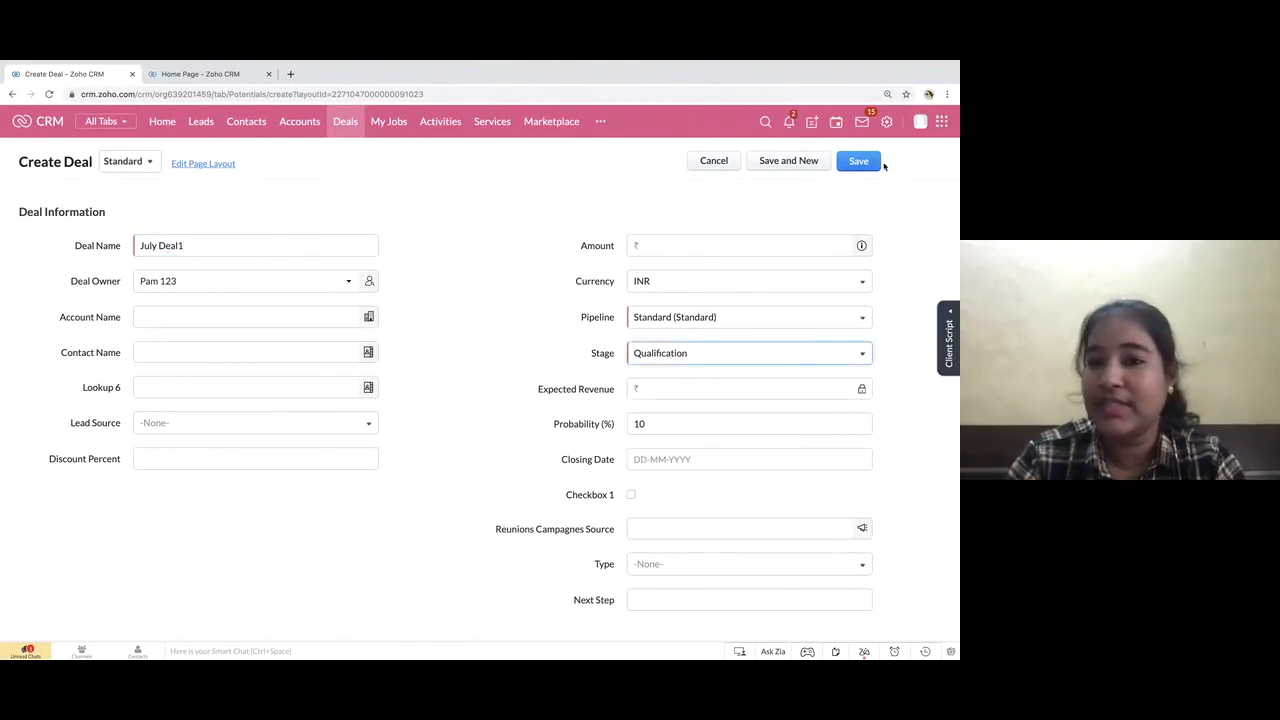
click(864, 162)
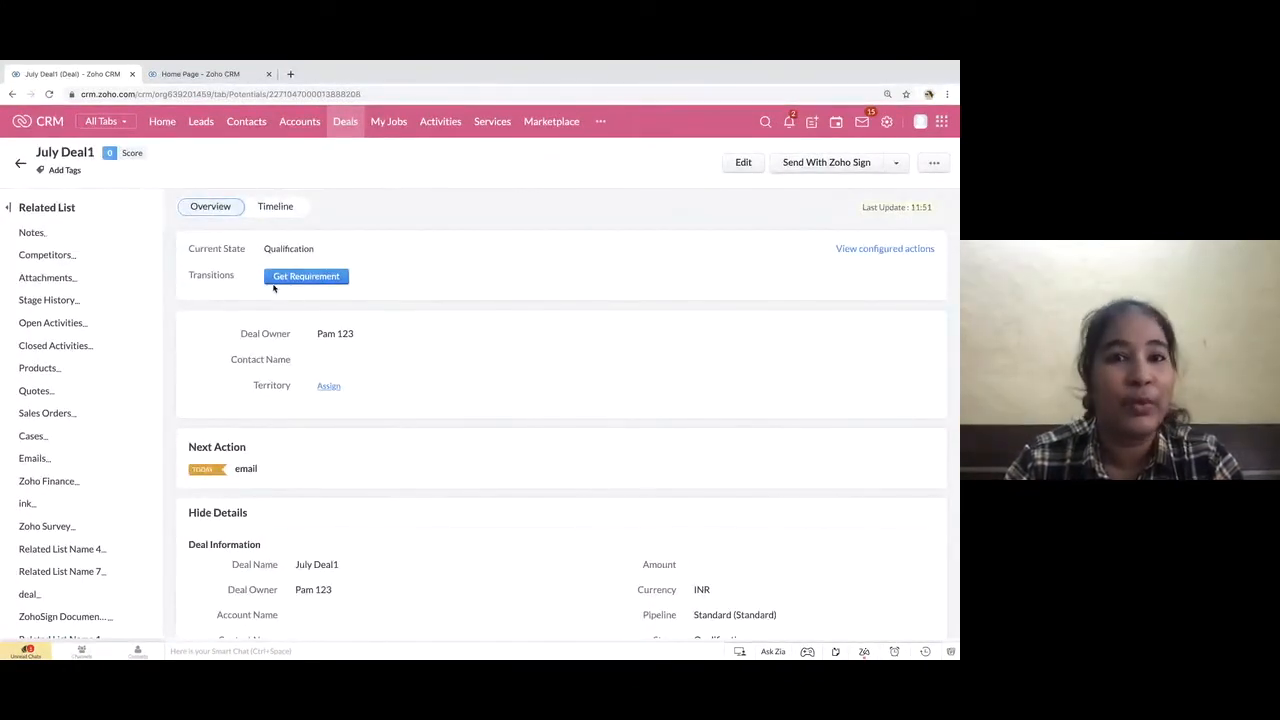
Open the Blueprint list in My Jobs and filter it by the new deal's owner and the Deals module
click(389, 131)
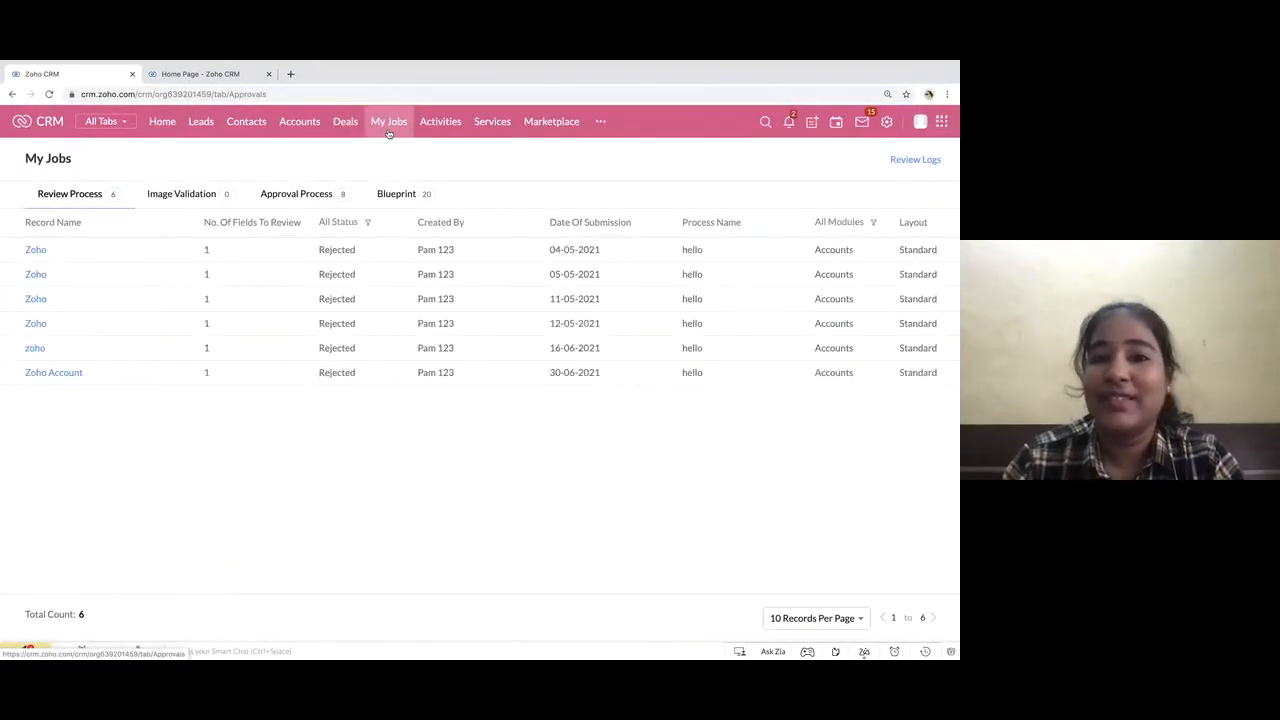
click(405, 203)
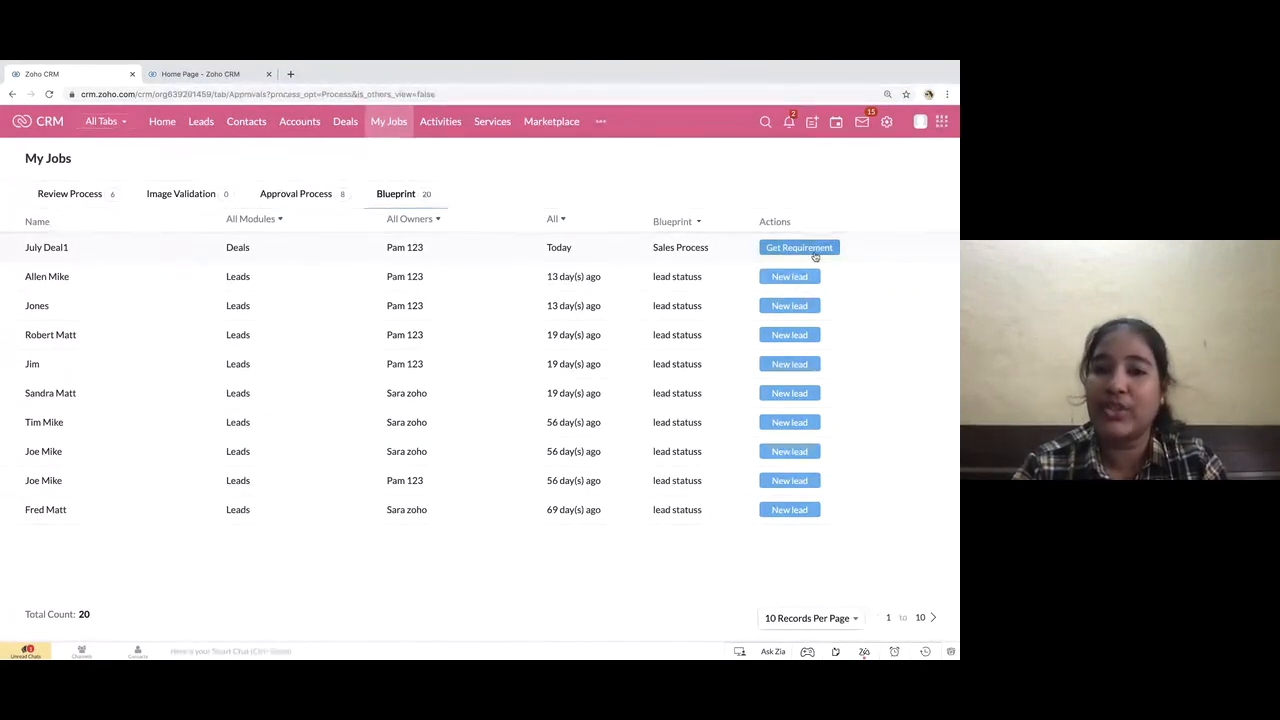
click(438, 223)
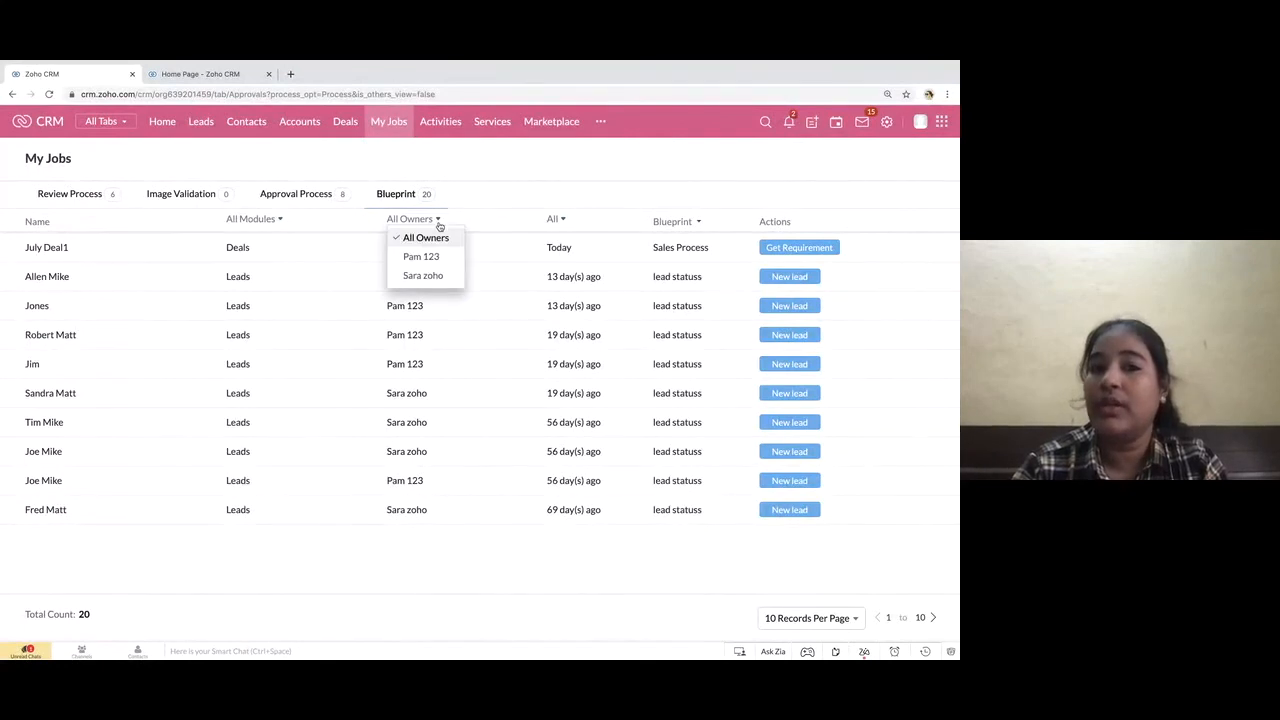
click(421, 257)
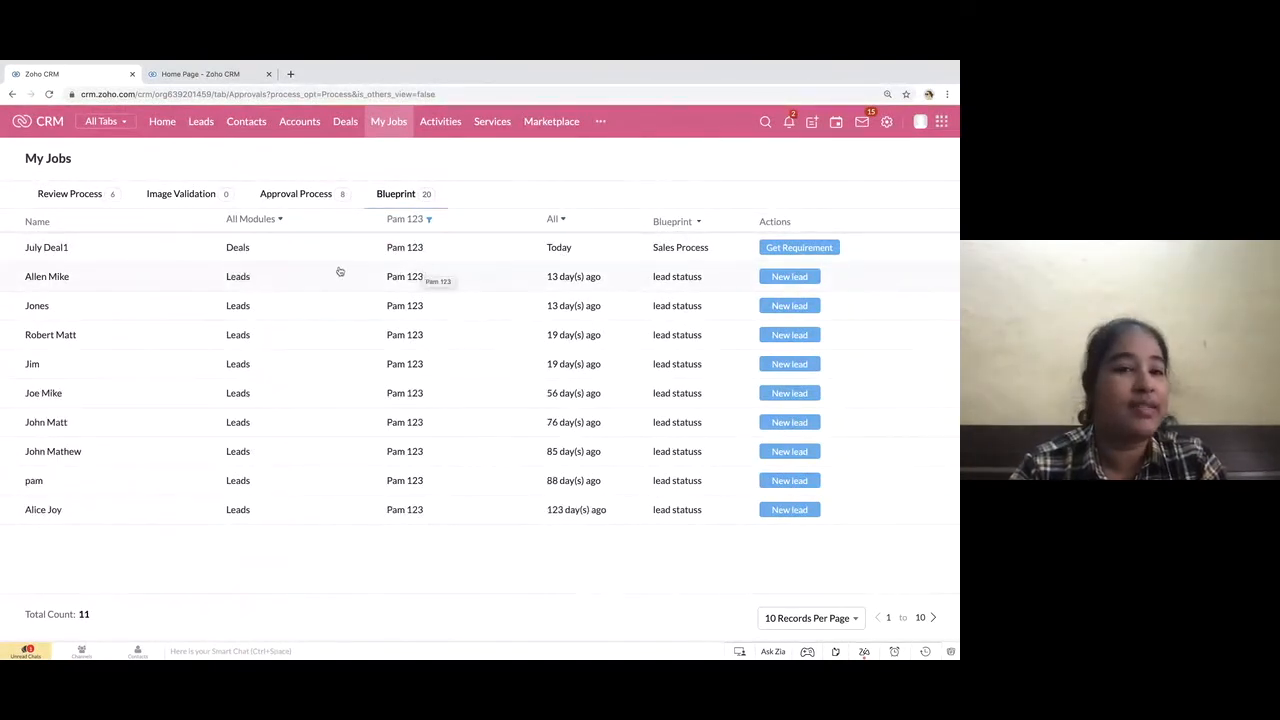
click(278, 220)
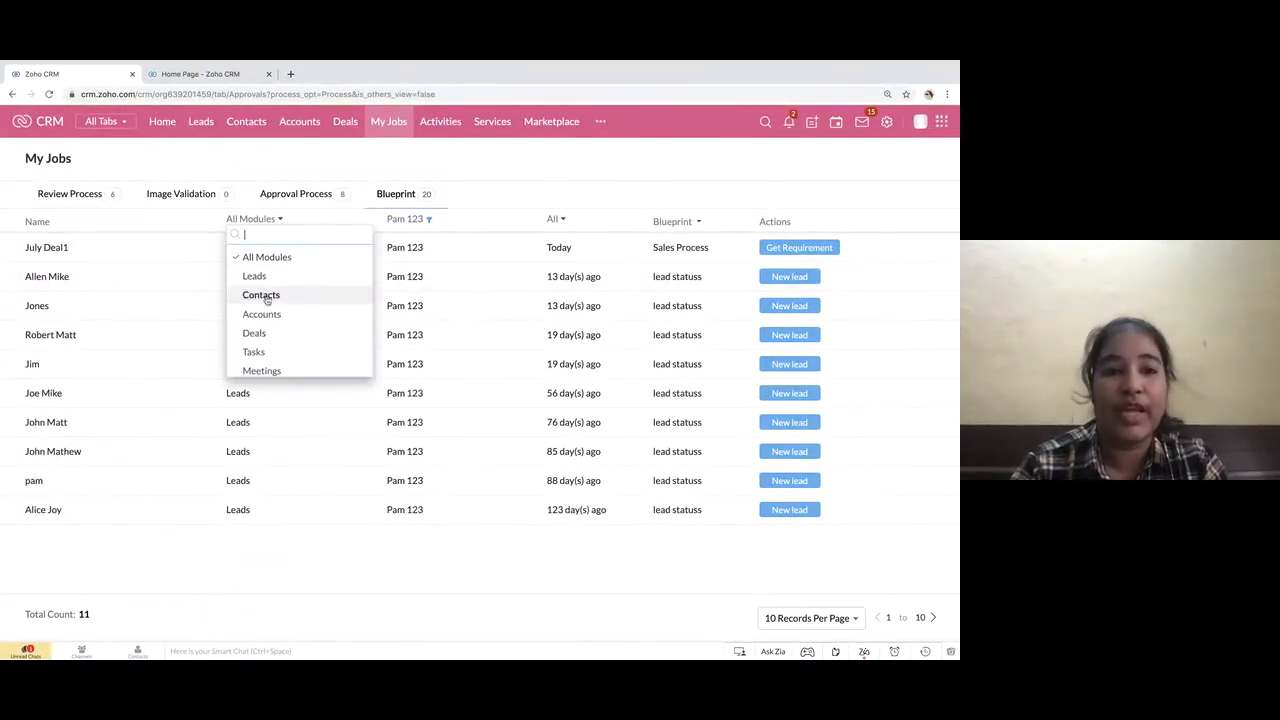
click(254, 333)
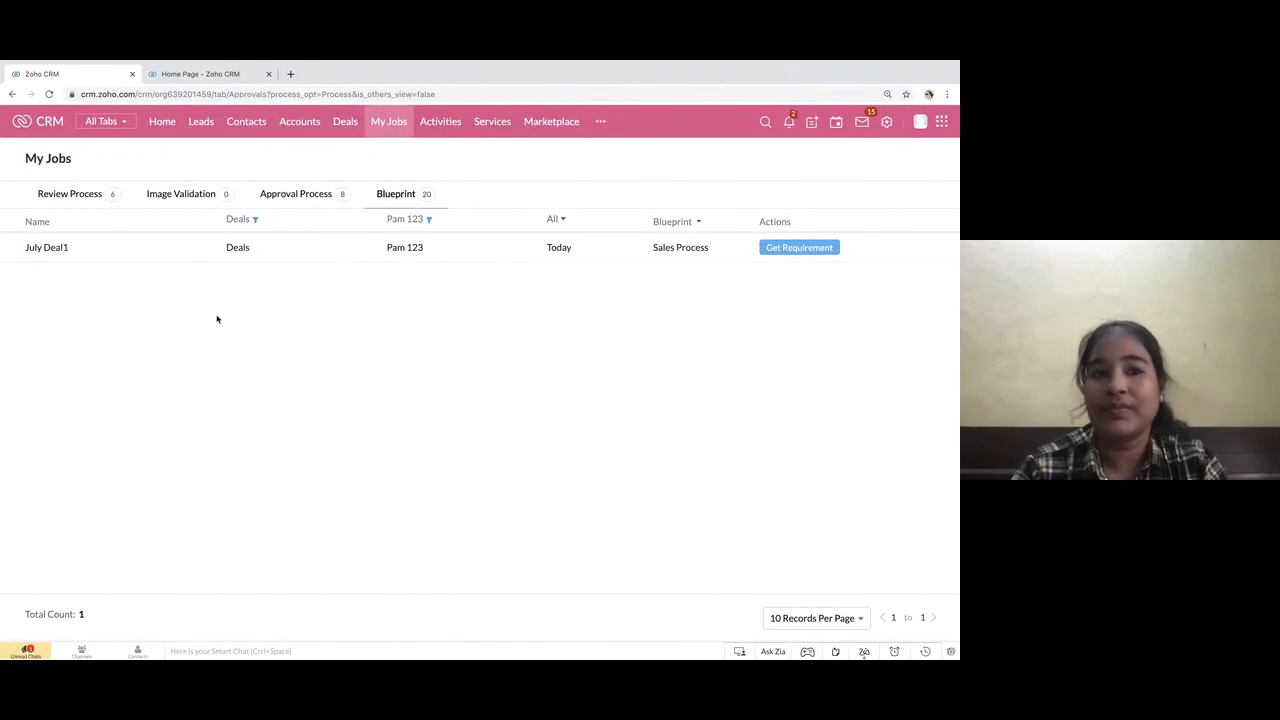
Switch back to the presentation, review the My Jobs Blueprint slide, and advance to the Recap slide
key(ctrl+Left)
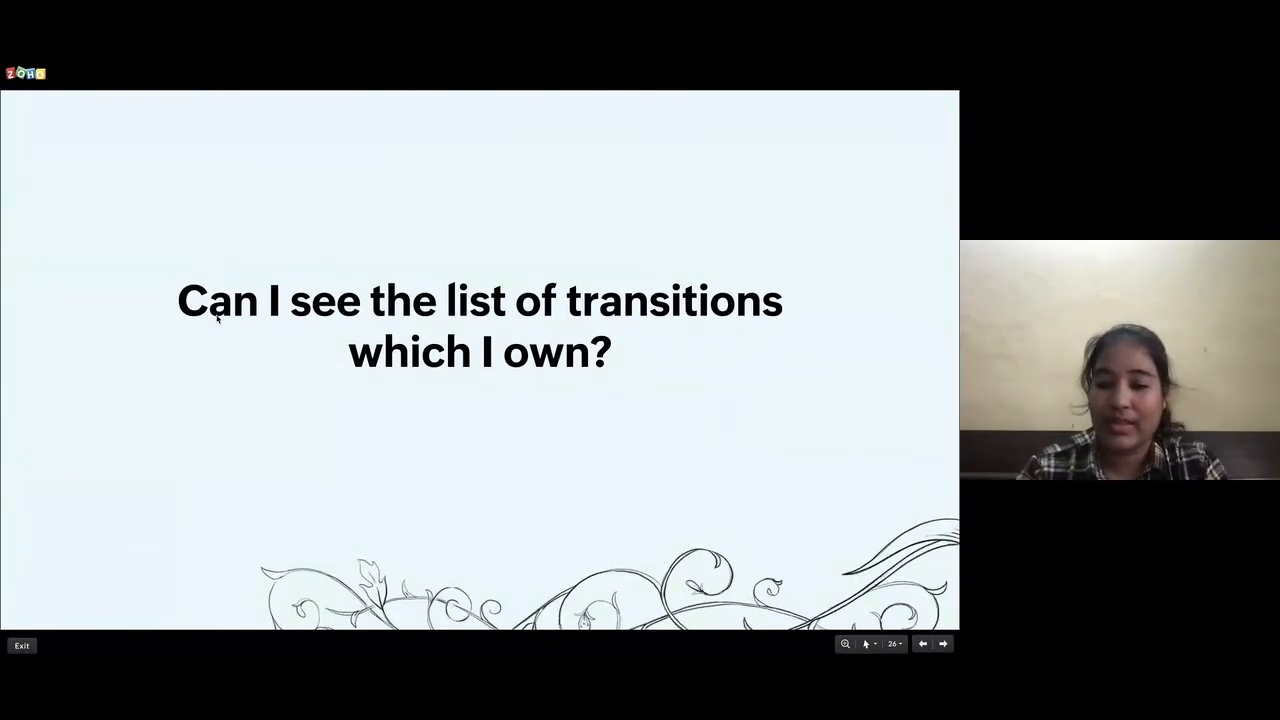
key(Right)
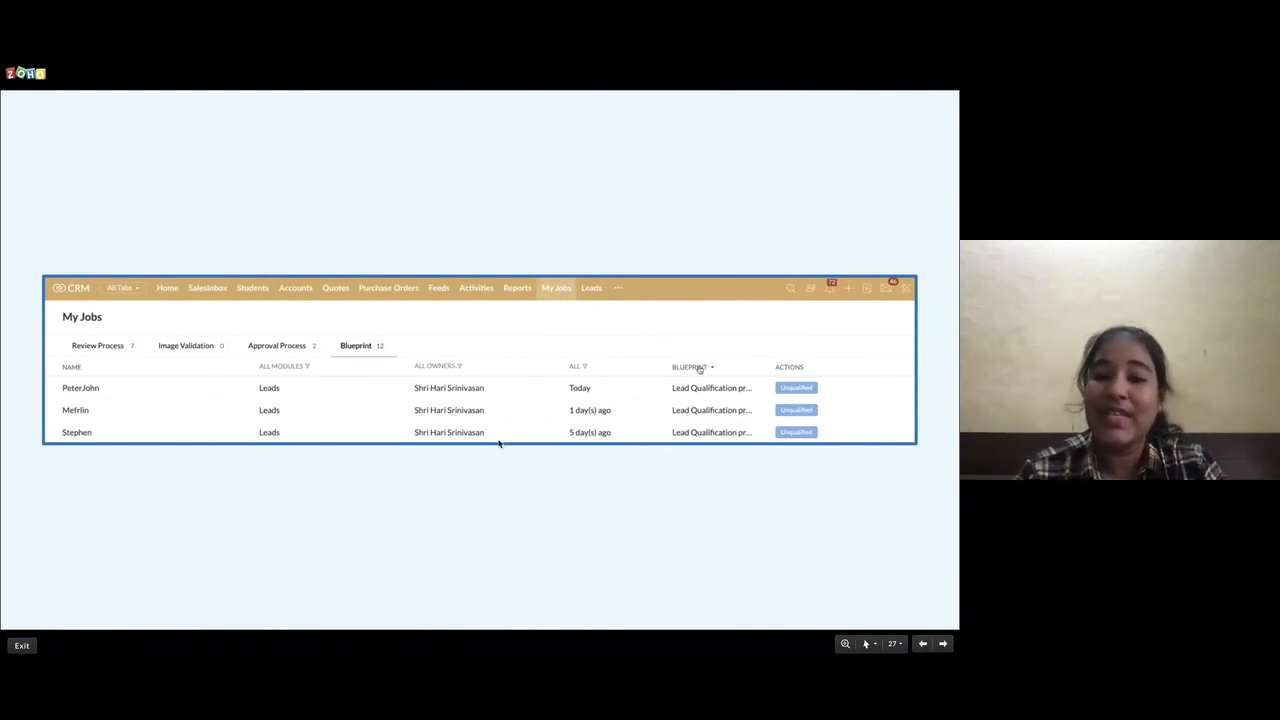
key(Right)
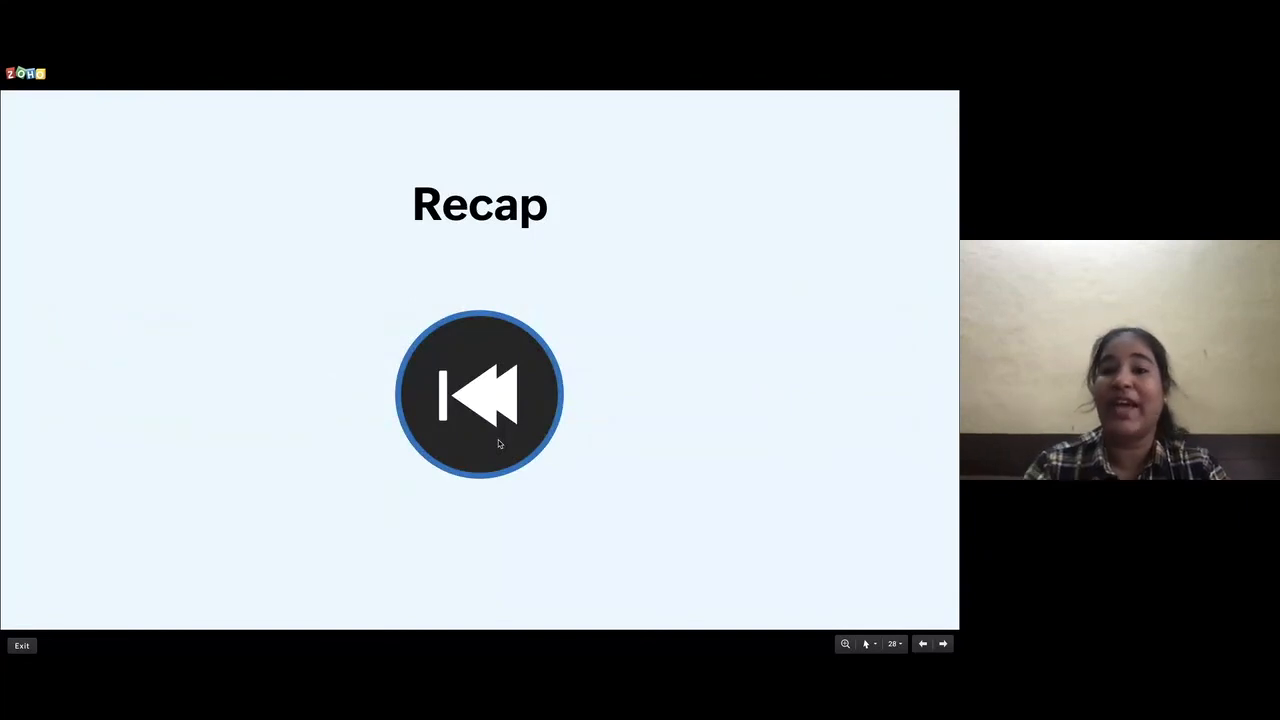